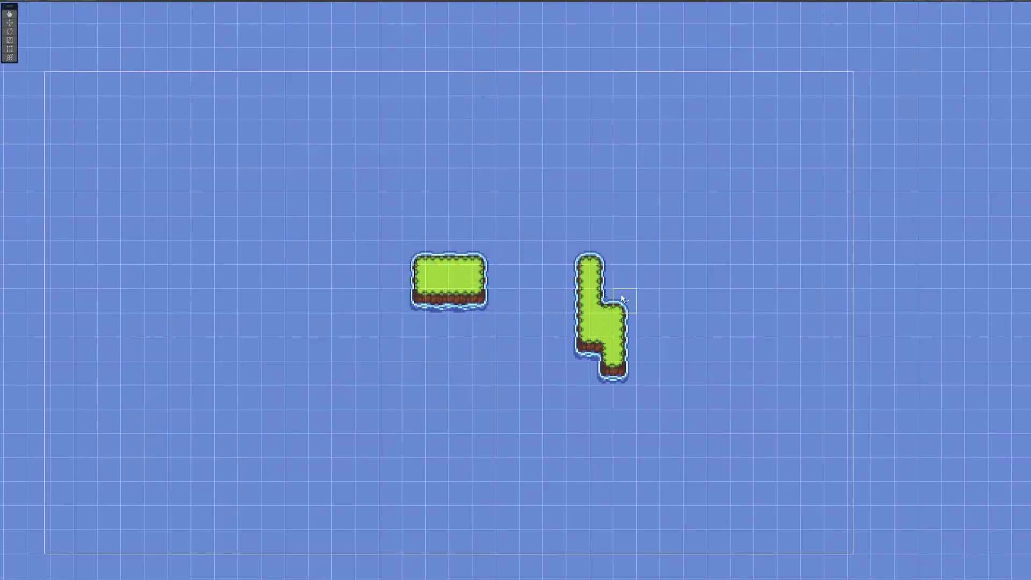
Paint more grass islands: extend the L-shape and add large, cross-shaped, rectangular and ring islands.
{"action": "left_click_drag", "start_coordinate": [623, 298], "coordinate": [639, 352]}
{"action": "mouse_move", "coordinate": [446, 360]}
{"action": "left_mouse_down"}
{"action": "mouse_move", "coordinate": [516, 388]}
{"action": "mouse_move", "coordinate": [452, 405]}
{"action": "mouse_move", "coordinate": [519, 412]}
{"action": "mouse_move", "coordinate": [524, 440]}
{"action": "left_mouse_up"}
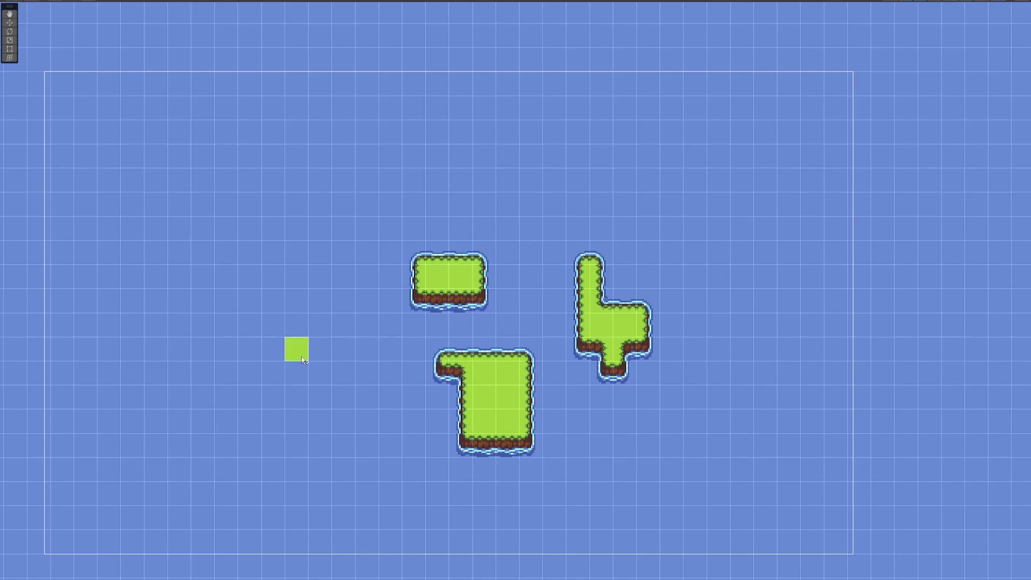
{"action": "left_click_drag", "start_coordinate": [301, 357], "coordinate": [272, 253]}
{"action": "mouse_move", "coordinate": [132, 108]}
{"action": "left_mouse_down"}
{"action": "mouse_move", "coordinate": [248, 119]}
{"action": "mouse_move", "coordinate": [223, 102]}
{"action": "left_mouse_up"}
{"action": "mouse_move", "coordinate": [322, 125]}
{"action": "left_mouse_down"}
{"action": "mouse_move", "coordinate": [392, 156]}
{"action": "mouse_move", "coordinate": [354, 161]}
{"action": "left_mouse_up"}
{"action": "mouse_move", "coordinate": [547, 156]}
{"action": "left_mouse_down"}
{"action": "mouse_move", "coordinate": [583, 137]}
{"action": "mouse_move", "coordinate": [607, 161]}
{"action": "mouse_move", "coordinate": [621, 203]}
{"action": "left_mouse_up"}
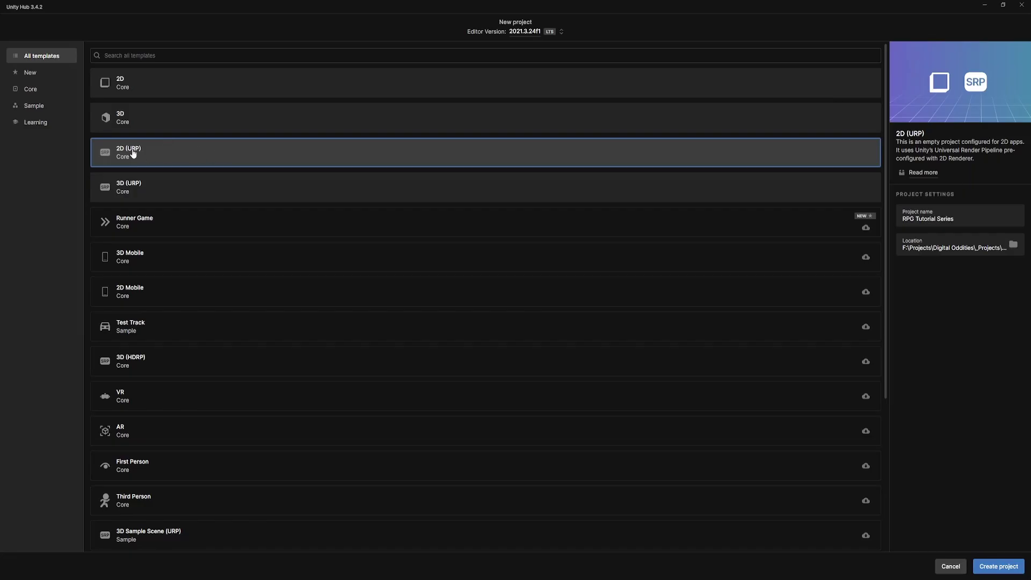
Rename the new 2D (URP) project to RPG Tutorial Series and create it.
{"action": "left_click", "coordinate": [990, 219]}
{"action": "key", "text": "ctrl+a"}
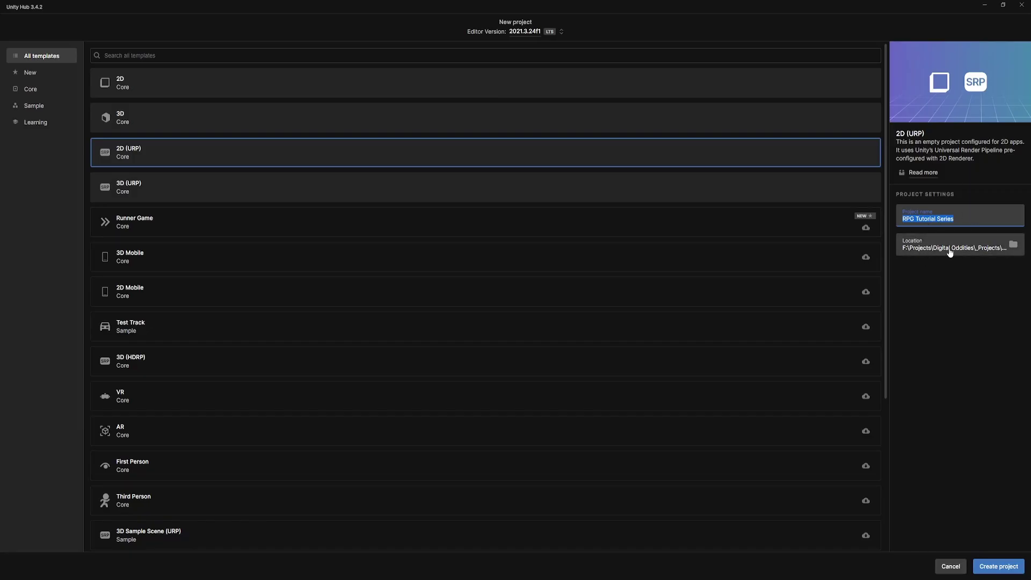
{"action": "left_click", "coordinate": [1005, 567]}
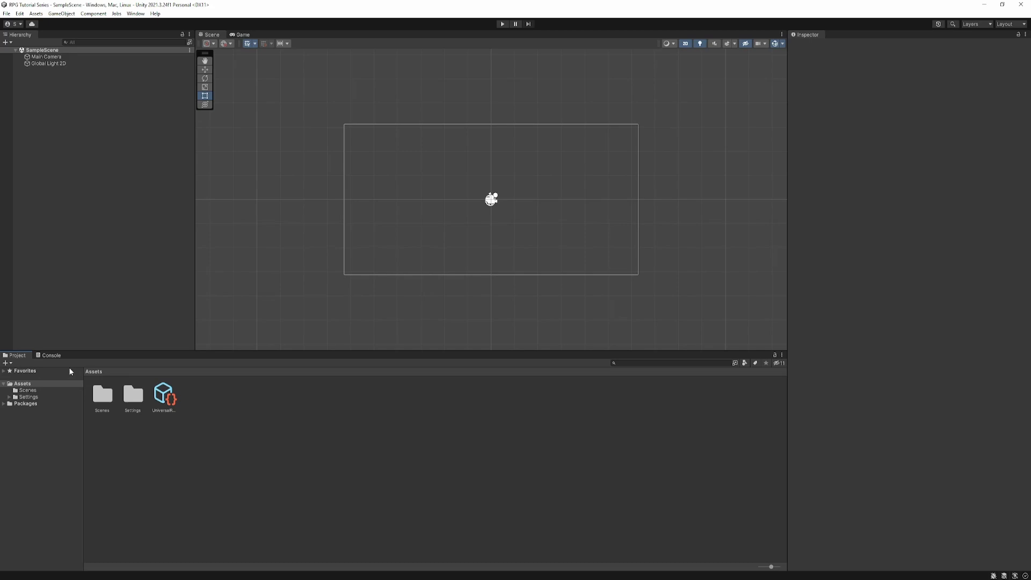
Create a folder named _GAME_ at the root of Assets.
{"action": "right_click", "coordinate": [240, 440]}
{"action": "mouse_move", "coordinate": [293, 223]}
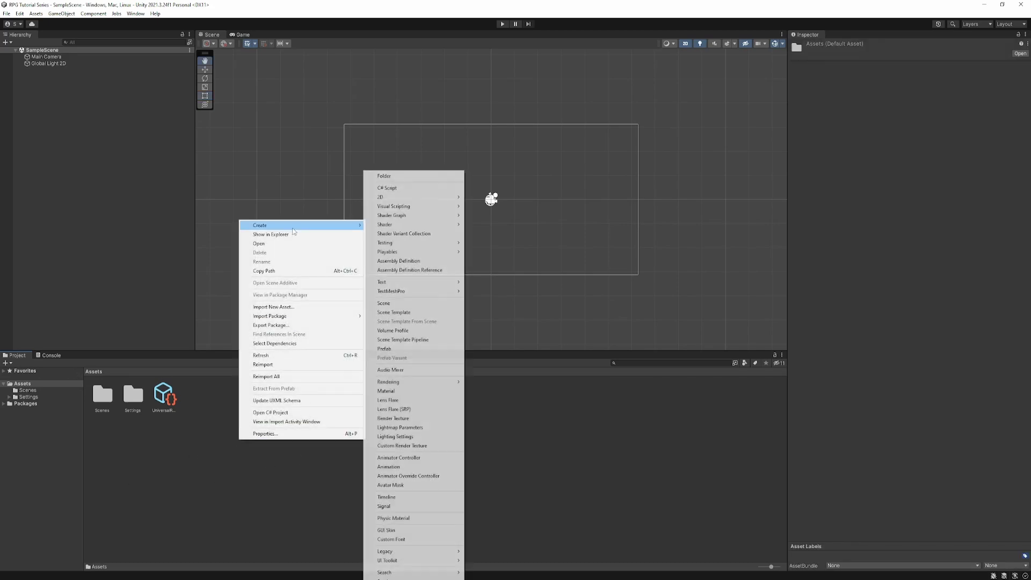
{"action": "left_click", "coordinate": [418, 176]}
{"action": "key", "text": "BackSpace"}
{"action": "type", "text": "_G"}
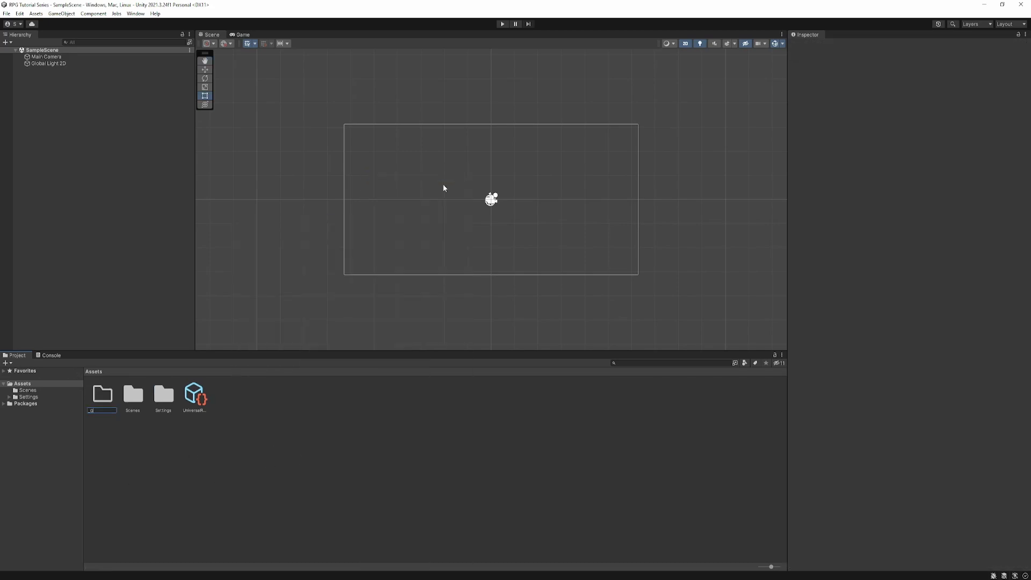
{"action": "type", "text": "AME_"}
{"action": "key", "text": "Return"}
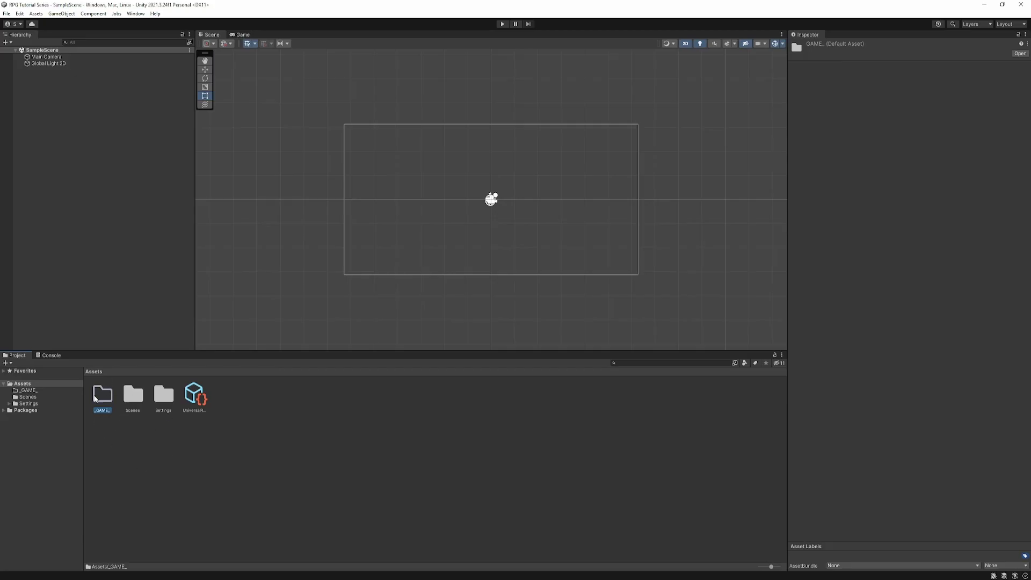
{"action": "left_click", "coordinate": [122, 438]}
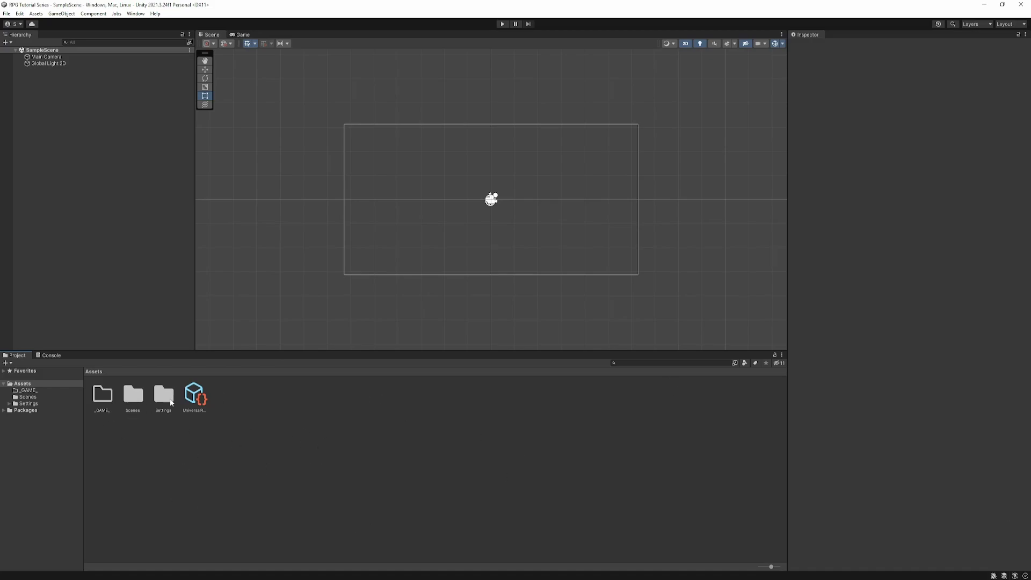
Move the Universal Render Pipeline settings asset into the Settings folder.
{"action": "left_click", "coordinate": [104, 396]}
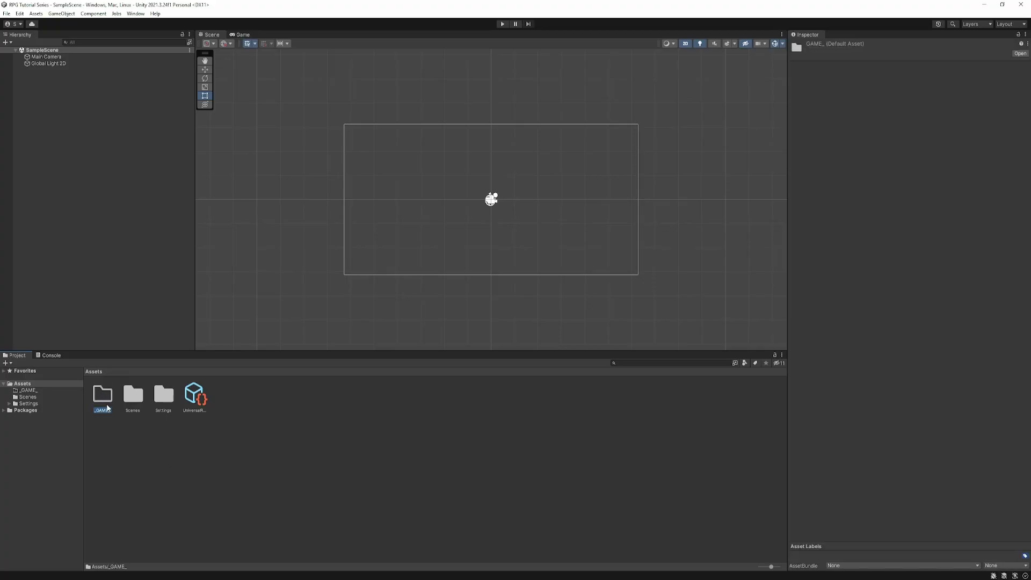
{"action": "left_click", "coordinate": [130, 399]}
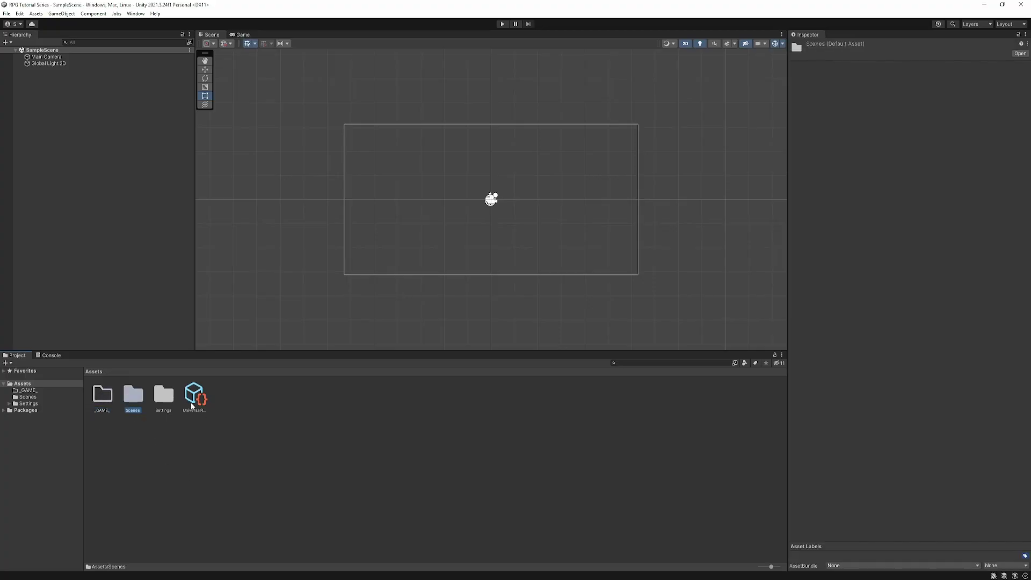
{"action": "left_click", "coordinate": [191, 400]}
{"action": "left_click_drag", "start_coordinate": [194, 400], "coordinate": [118, 401]}
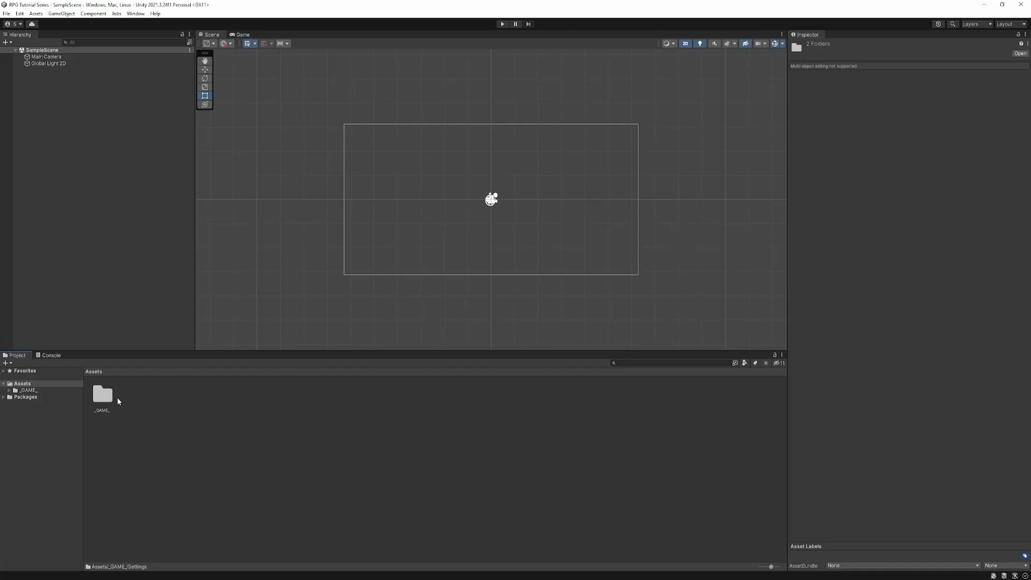
Inside _GAME_, create a new folder named Core.
{"action": "left_click", "coordinate": [106, 401]}
{"action": "double_click", "coordinate": [104, 400]}
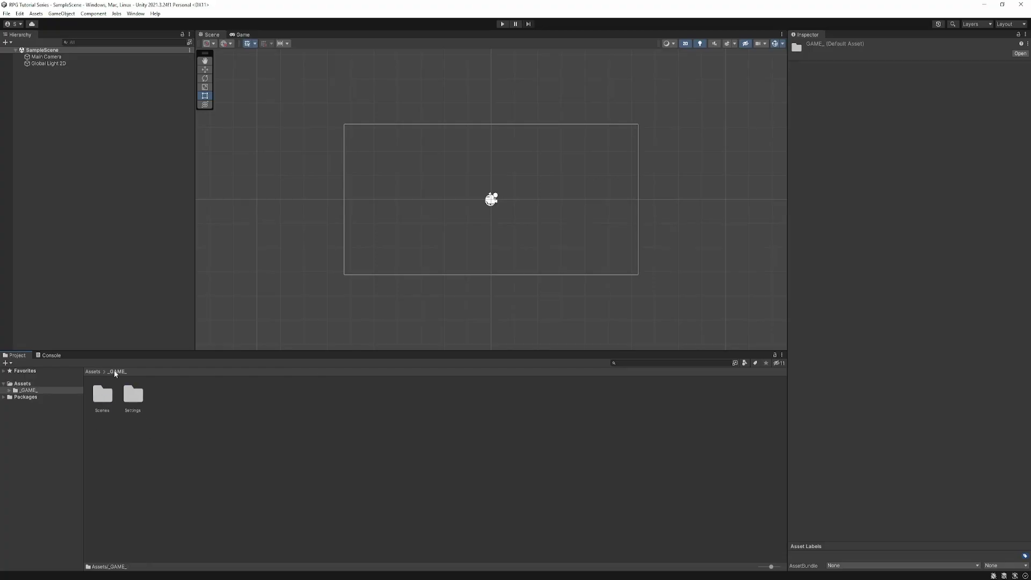
{"action": "right_click", "coordinate": [136, 428]}
{"action": "mouse_move", "coordinate": [215, 213]}
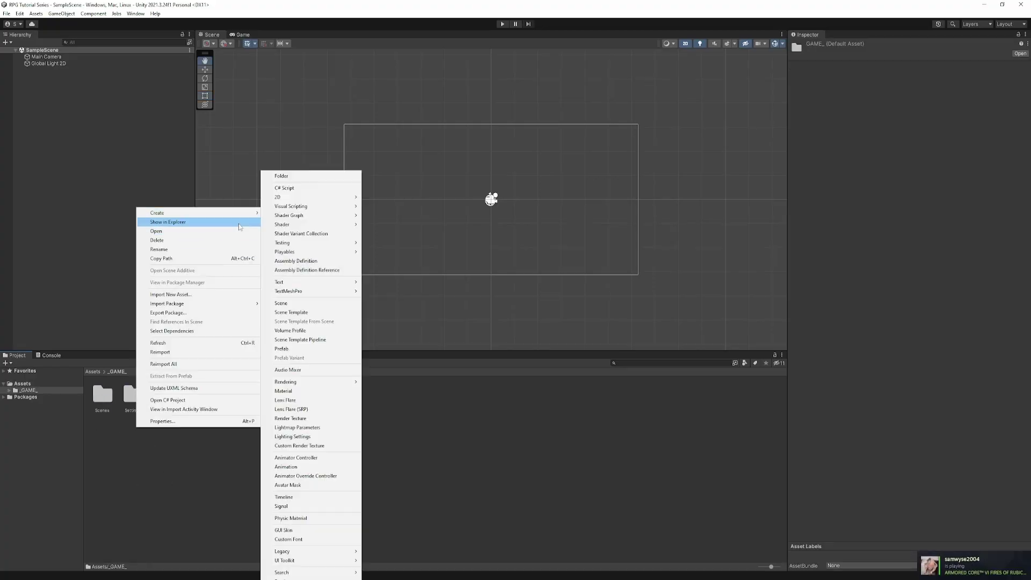
{"action": "left_click", "coordinate": [289, 177]}
{"action": "type", "text": "Core"}
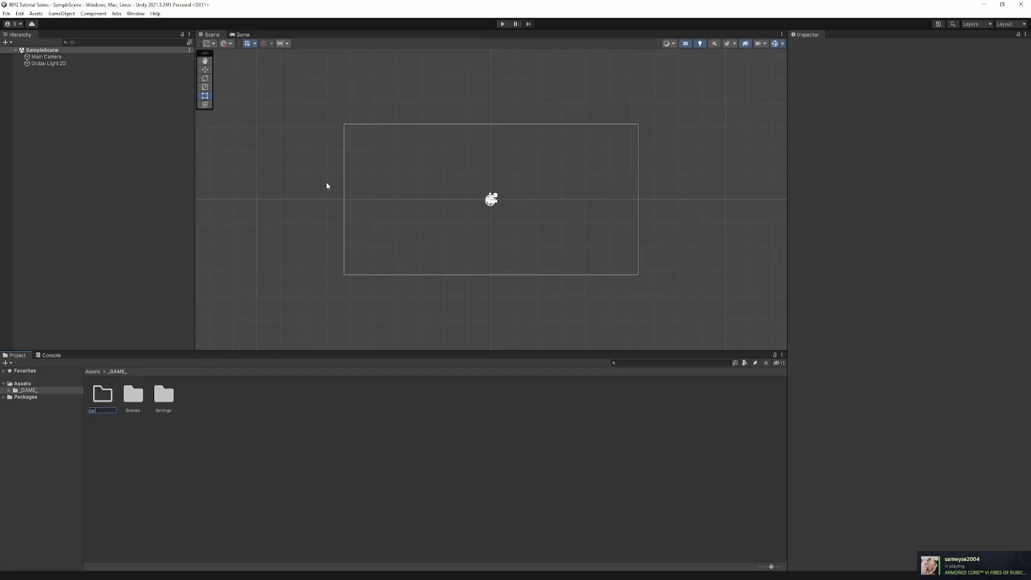
{"action": "key", "text": "Return"}
{"action": "left_click", "coordinate": [121, 418]}
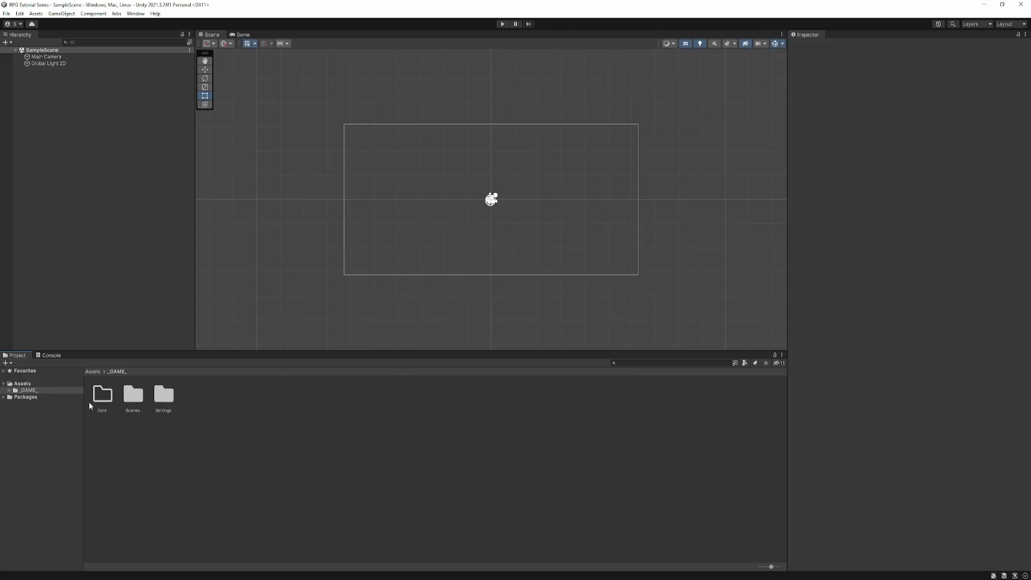
Move the Settings folder into Core and open the Scenes folder.
{"action": "left_click_drag", "start_coordinate": [163, 392], "coordinate": [100, 403]}
{"action": "left_click", "coordinate": [138, 409]}
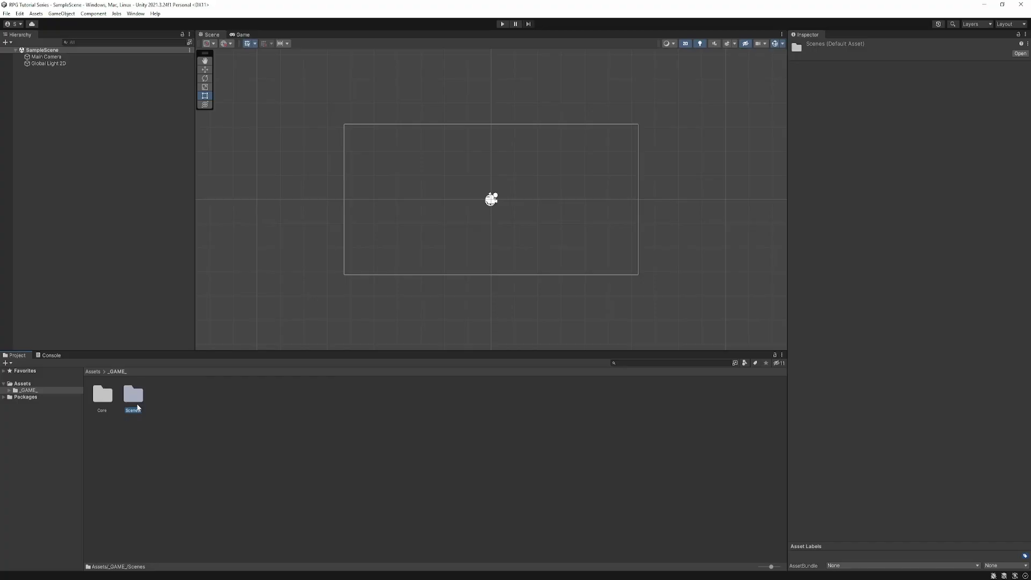
{"action": "double_click", "coordinate": [126, 400]}
{"action": "left_click", "coordinate": [169, 404]}
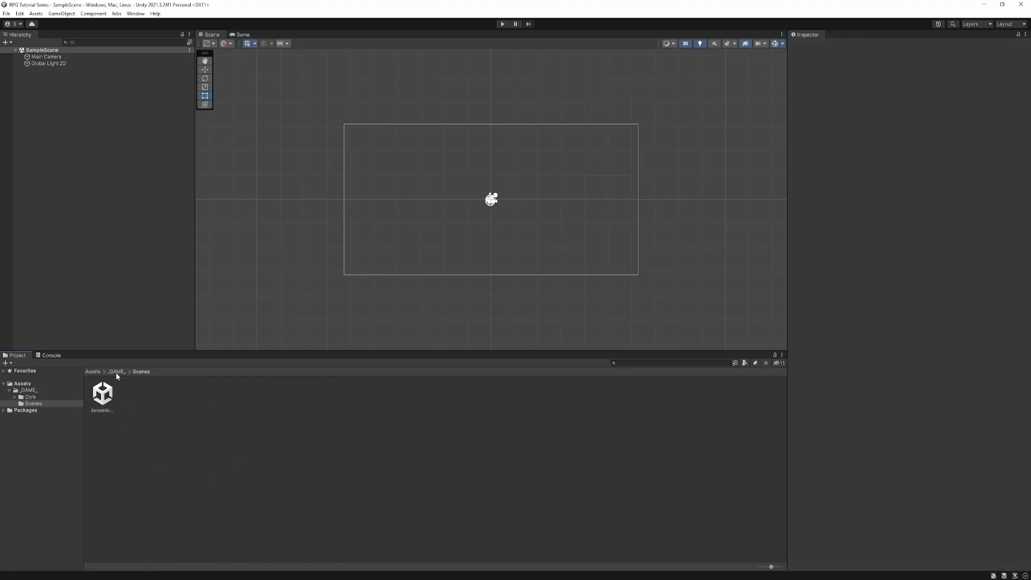
Rename SampleScene to HomeTown.
{"action": "left_click", "coordinate": [103, 398]}
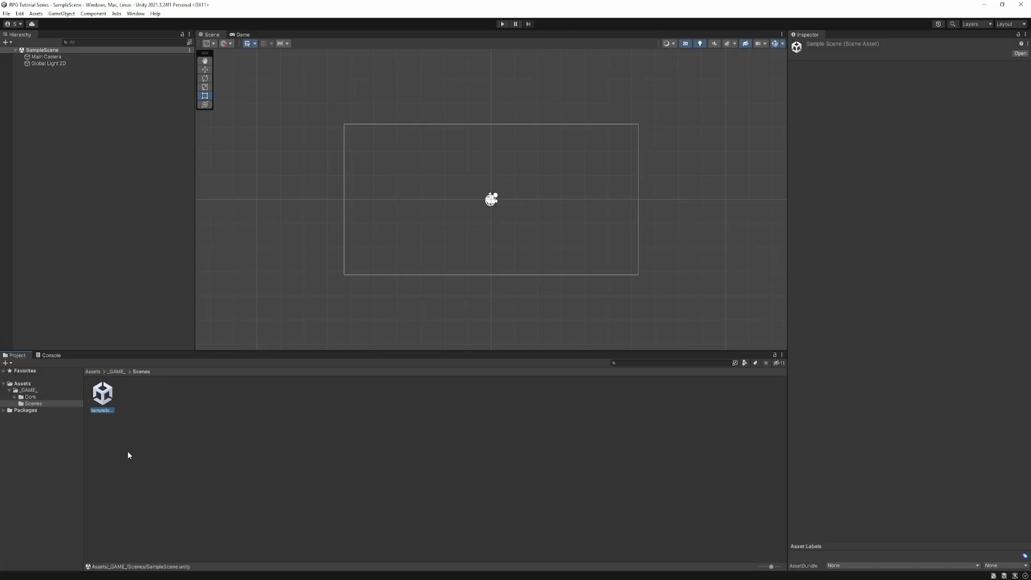
{"action": "key", "text": "F2"}
{"action": "type", "text": "HomeTown"}
{"action": "key", "text": "Return"}
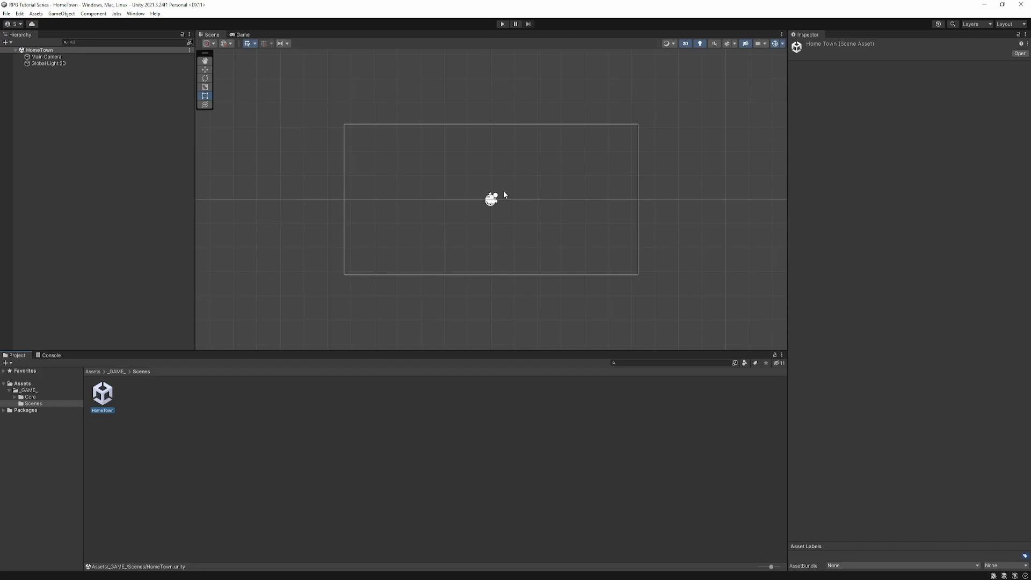
{"action": "left_click", "coordinate": [183, 454]}
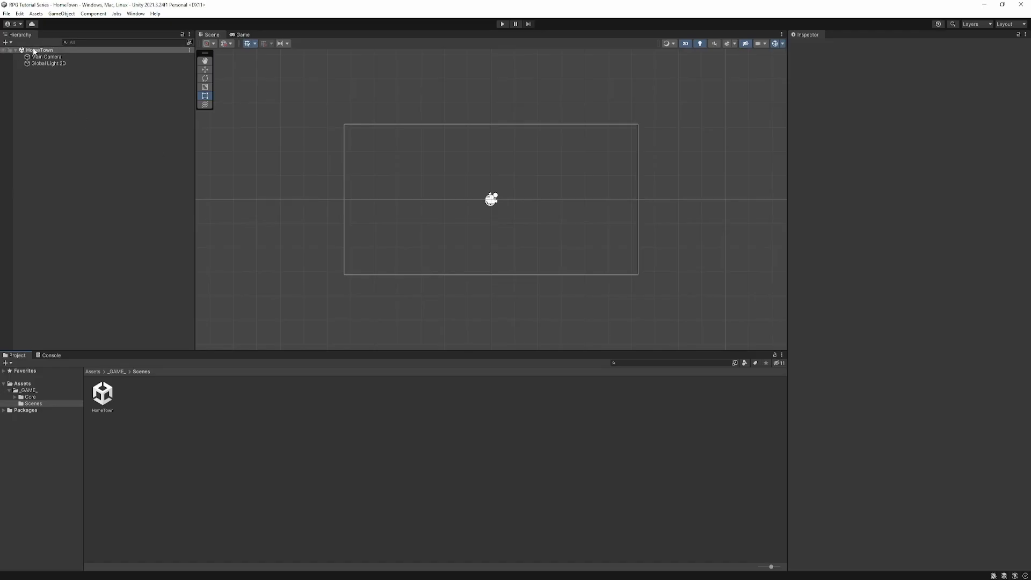
Create a World folder inside _GAME_.
{"action": "left_click", "coordinate": [117, 372]}
{"action": "right_click", "coordinate": [230, 446]}
{"action": "mouse_move", "coordinate": [253, 229]}
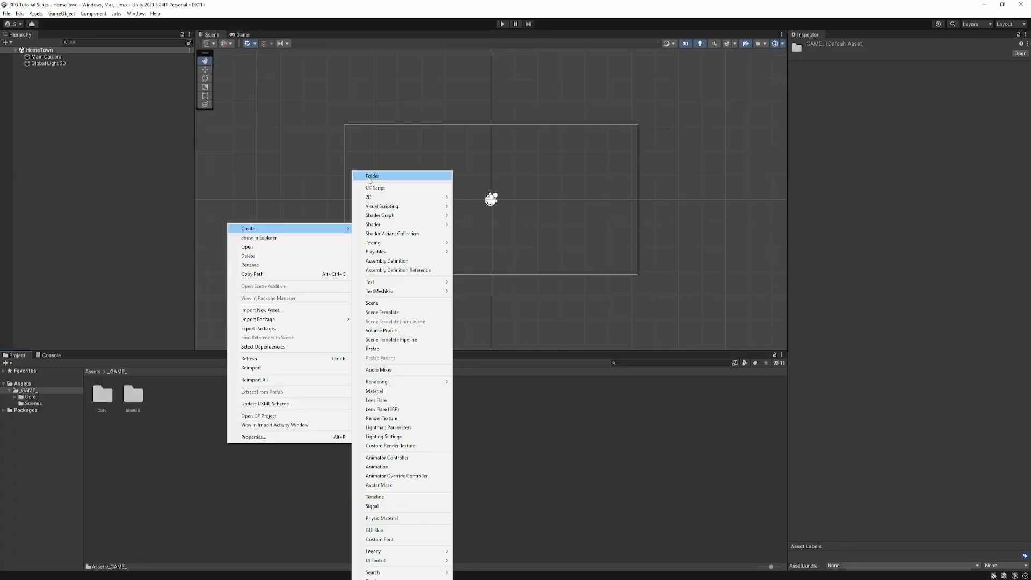
{"action": "left_click", "coordinate": [371, 177]}
{"action": "type", "text": "Worl"}
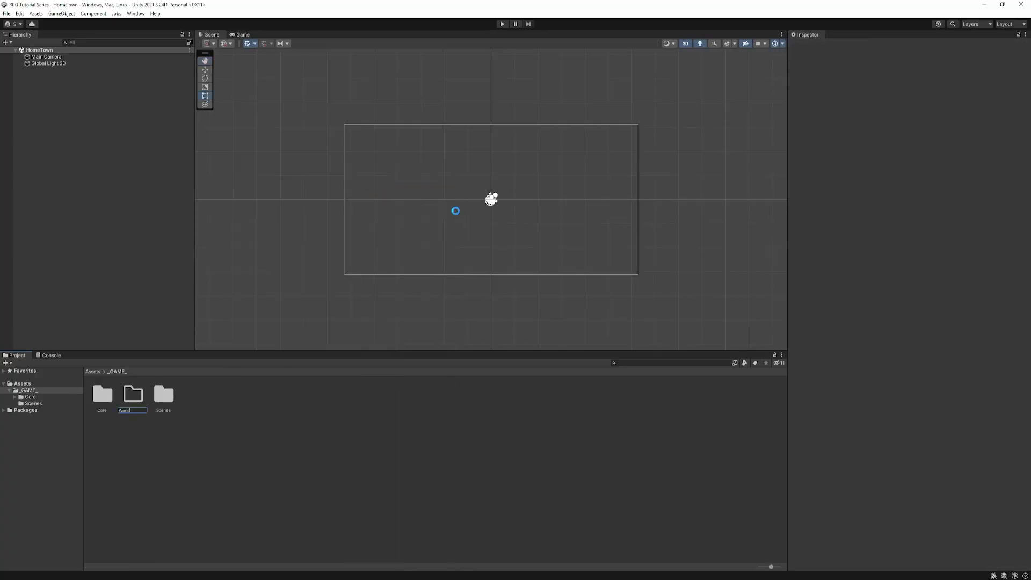
{"action": "type", "text": "d"}
{"action": "key", "text": "Return"}
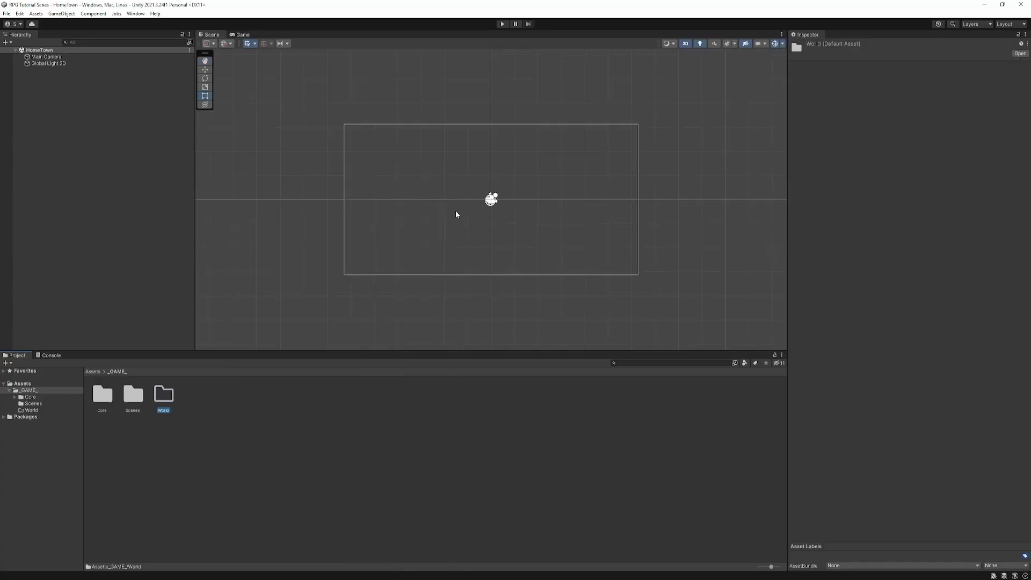
Inside World, create a new folder named Forest.
{"action": "double_click", "coordinate": [163, 397]}
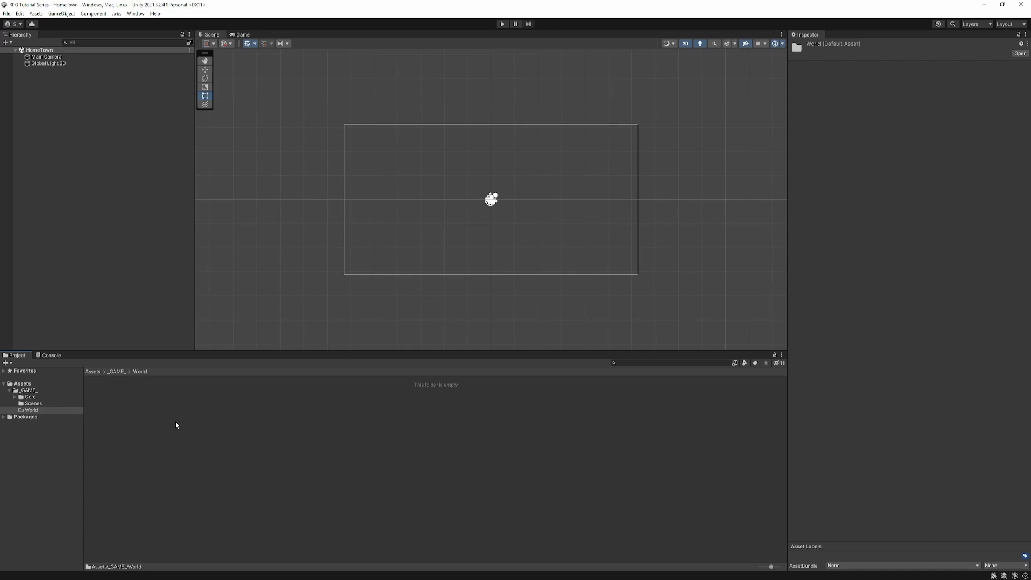
{"action": "left_click", "coordinate": [230, 454]}
{"action": "left_click", "coordinate": [114, 371]}
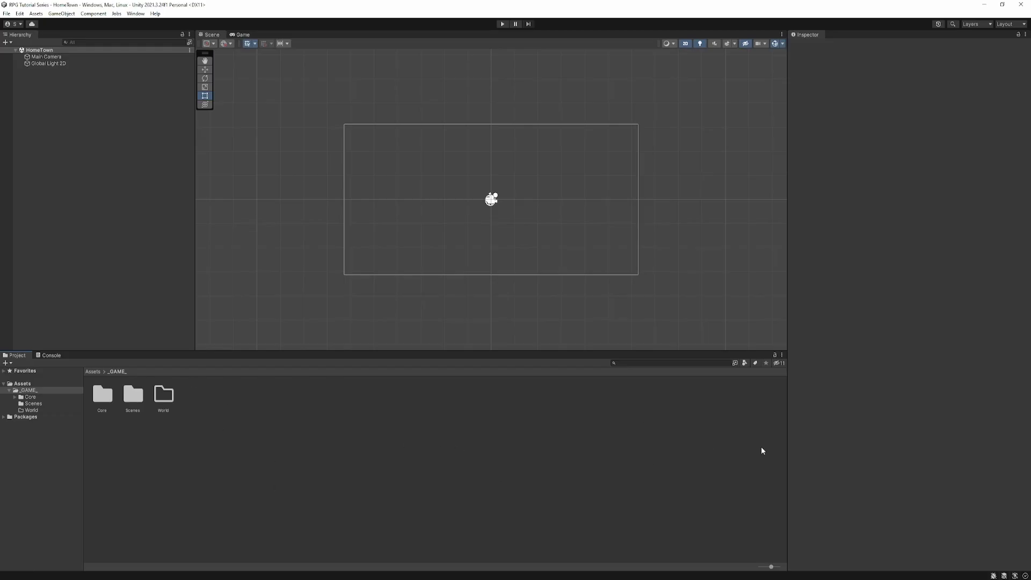
{"action": "double_click", "coordinate": [164, 396]}
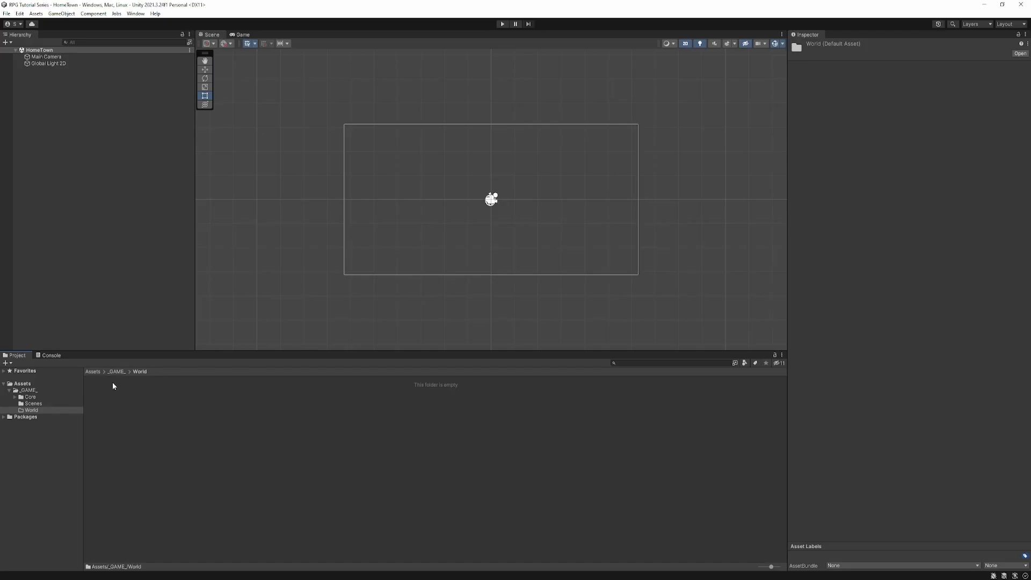
{"action": "right_click", "coordinate": [168, 415]}
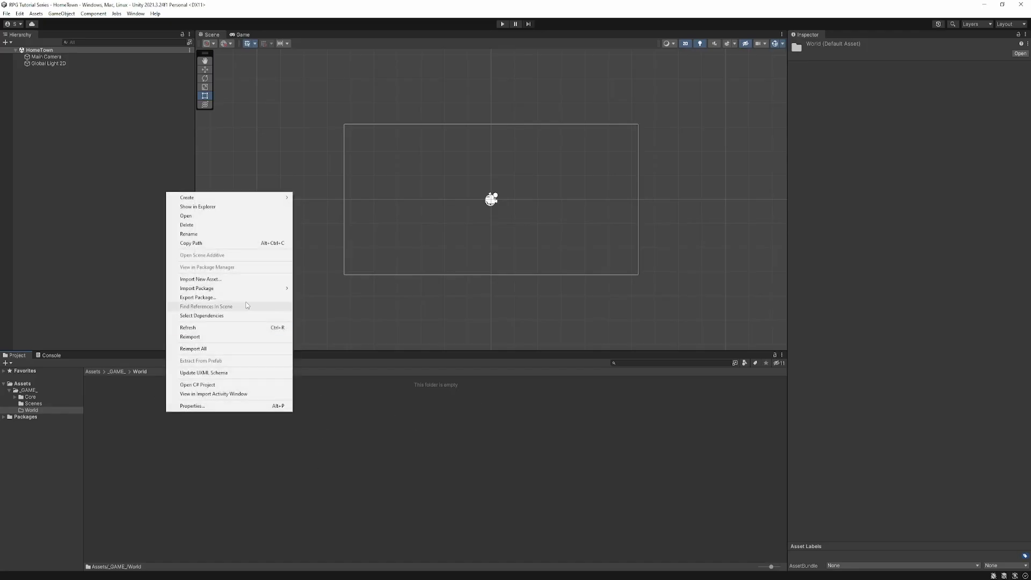
{"action": "mouse_move", "coordinate": [225, 198]}
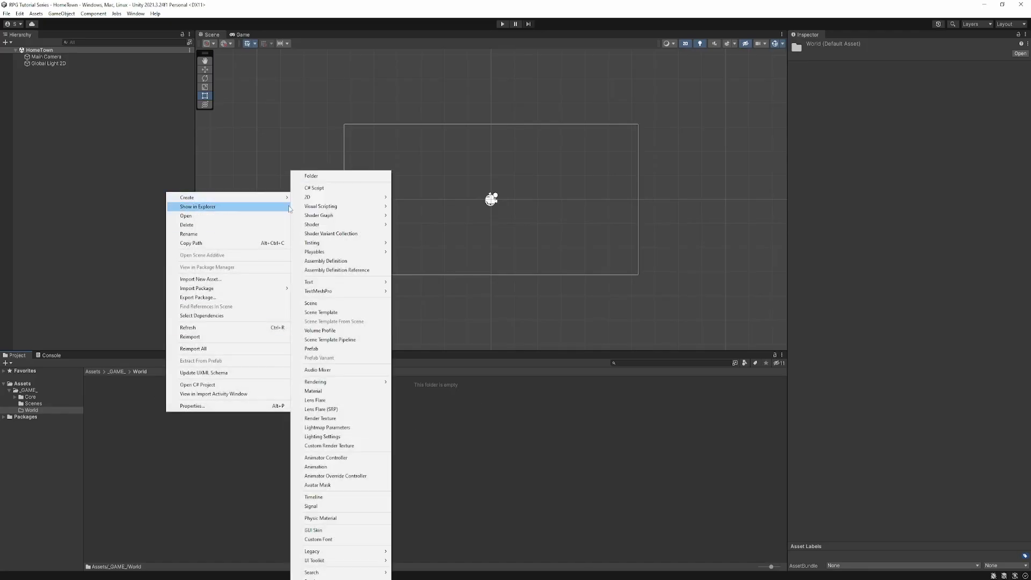
{"action": "left_click", "coordinate": [330, 178]}
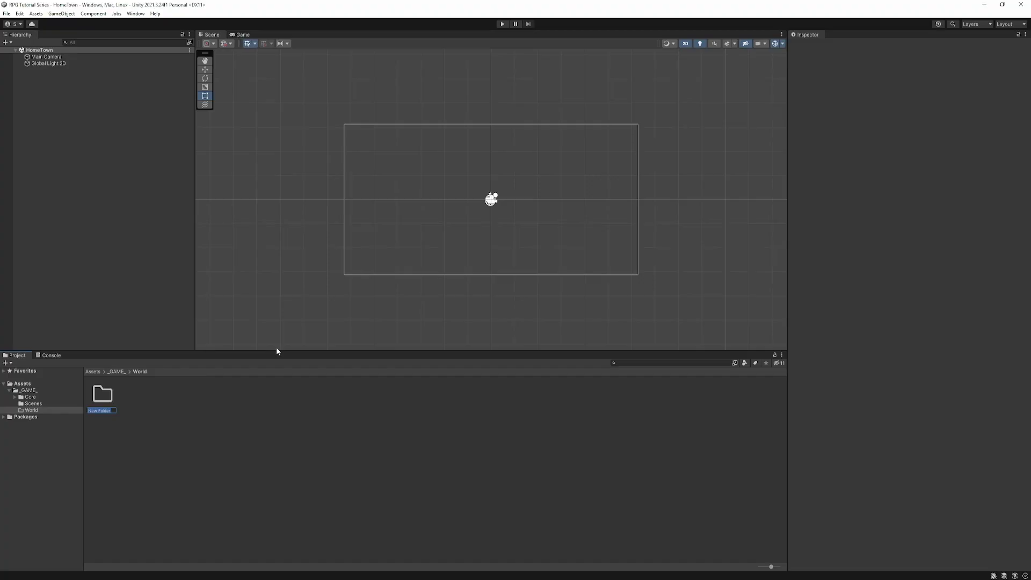
{"action": "type", "text": "R"}
{"action": "key", "text": "Return"}
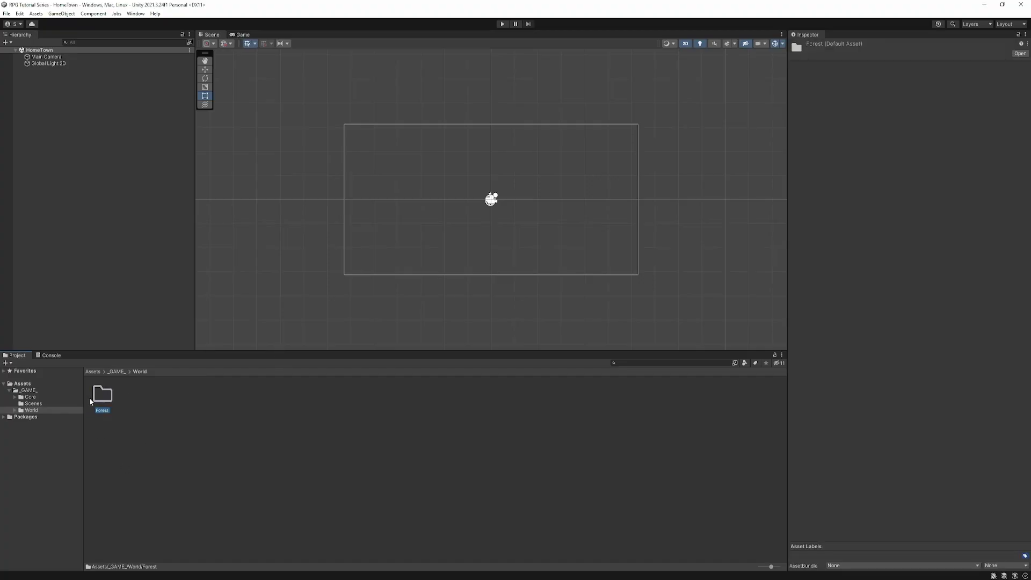
Inside Forest, create a new folder named Sprites.
{"action": "double_click", "coordinate": [103, 394]}
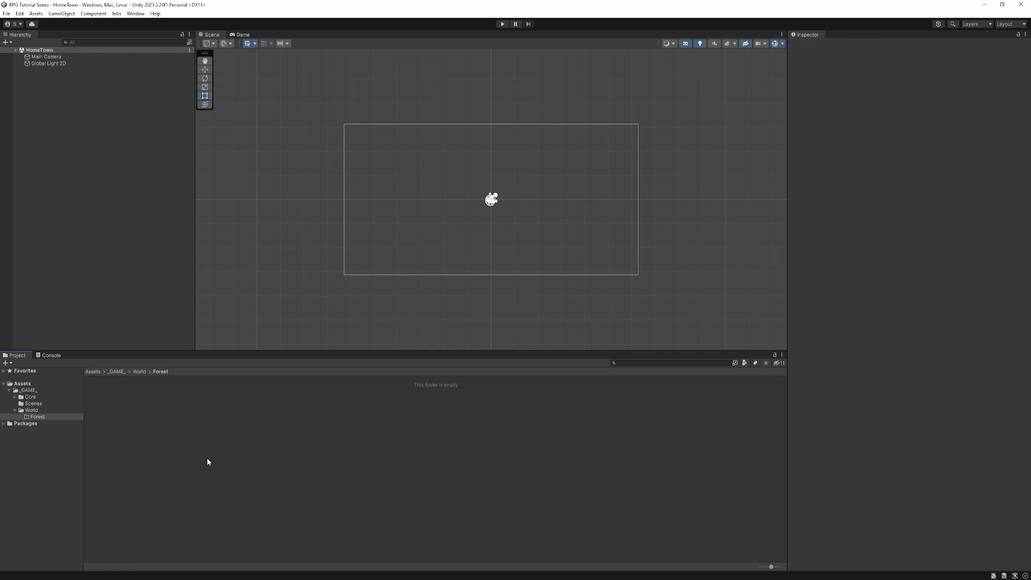
{"action": "right_click", "coordinate": [207, 457]}
{"action": "mouse_move", "coordinate": [326, 246]}
{"action": "left_click", "coordinate": [368, 176]}
{"action": "type", "text": "Sprites"}
{"action": "key", "text": "Return"}
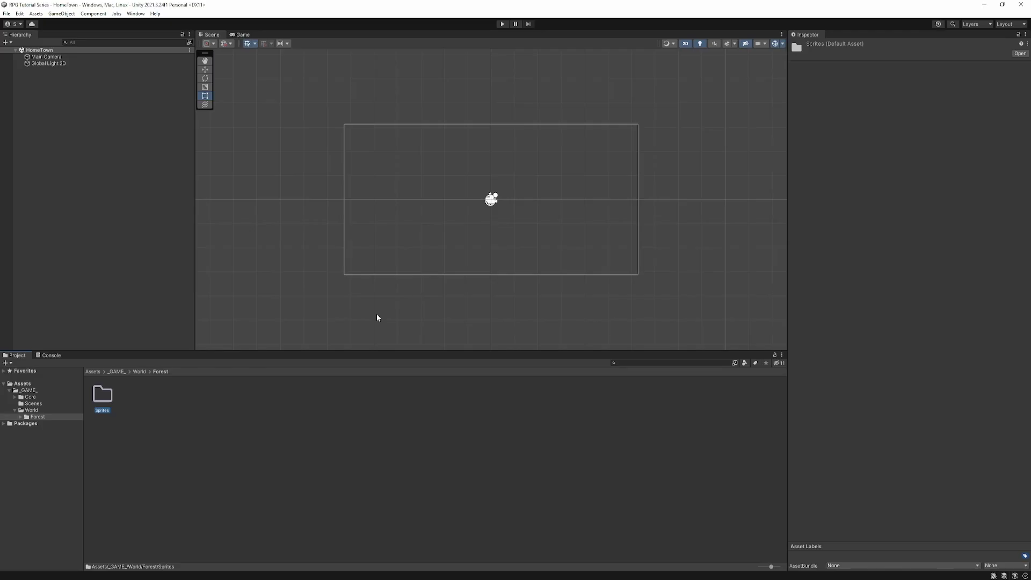
{"action": "left_click", "coordinate": [136, 415]}
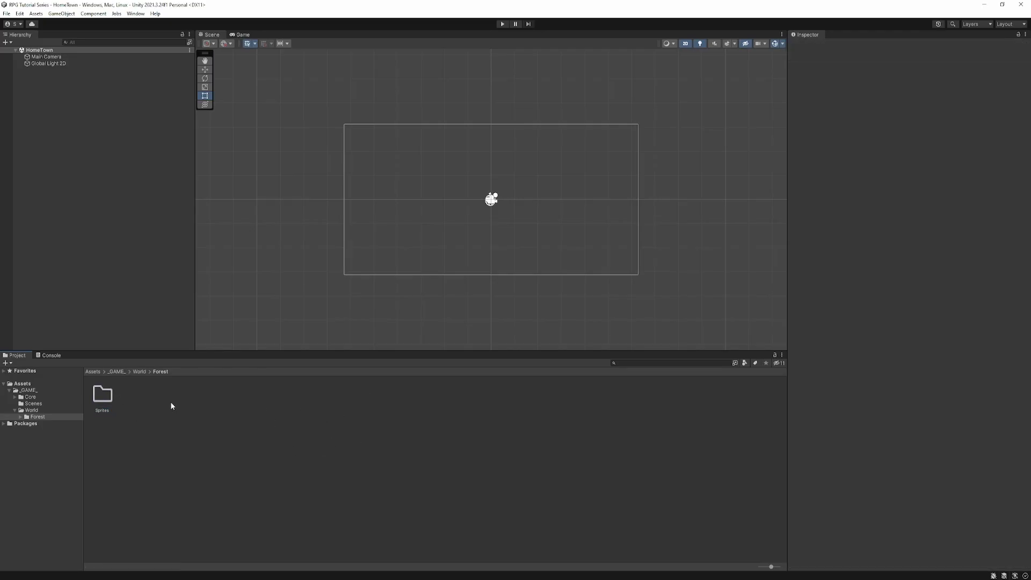
On the Small Adventure tileset's itch.io page, expand the More information section.
{"action": "key", "text": "alt+Tab"}
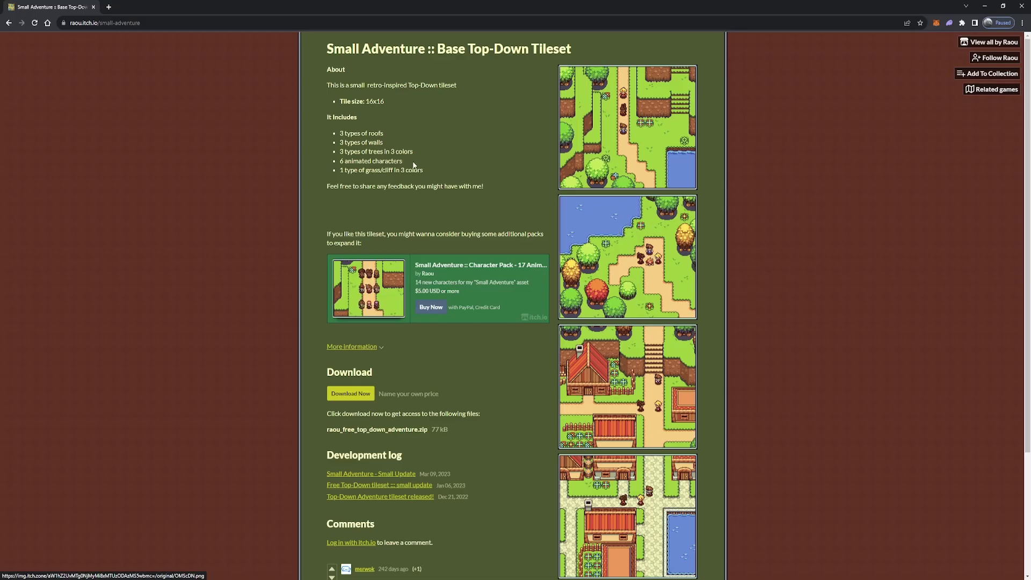
{"action": "scroll", "coordinate": [342, 230], "scroll_direction": "down", "scroll_amount": 3}
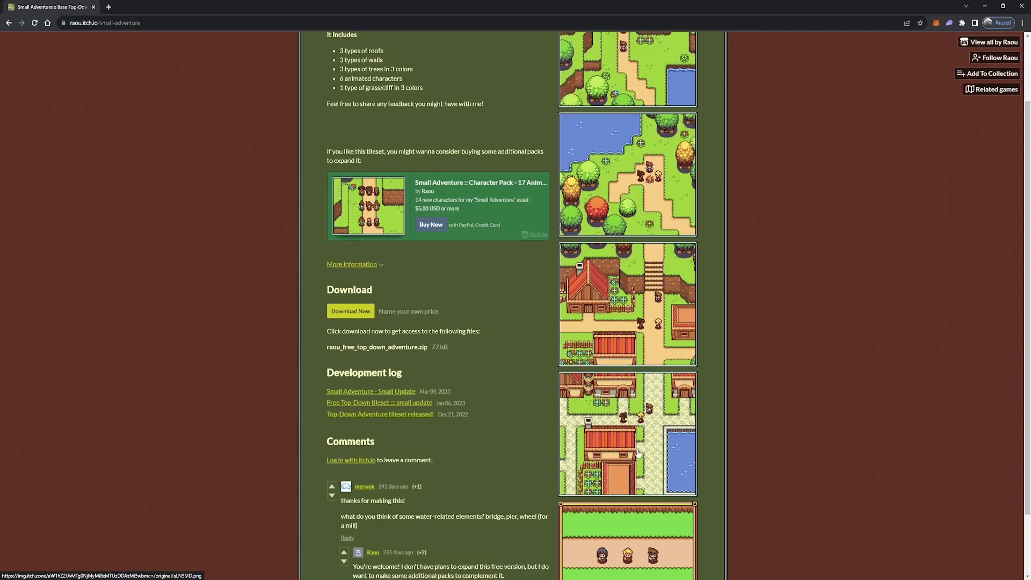
{"action": "scroll", "coordinate": [342, 229], "scroll_direction": "up", "scroll_amount": 3}
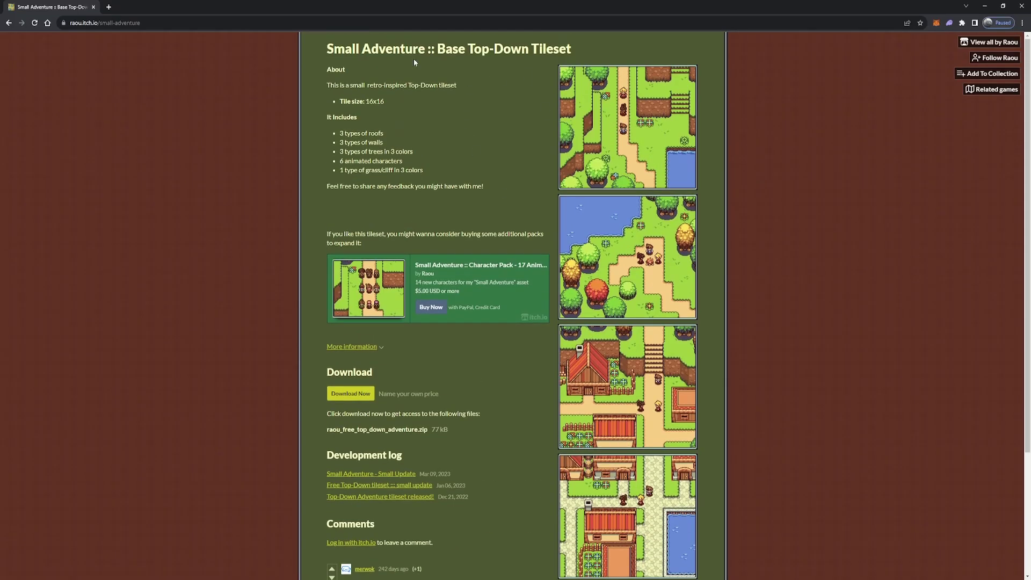
{"action": "left_click", "coordinate": [351, 347]}
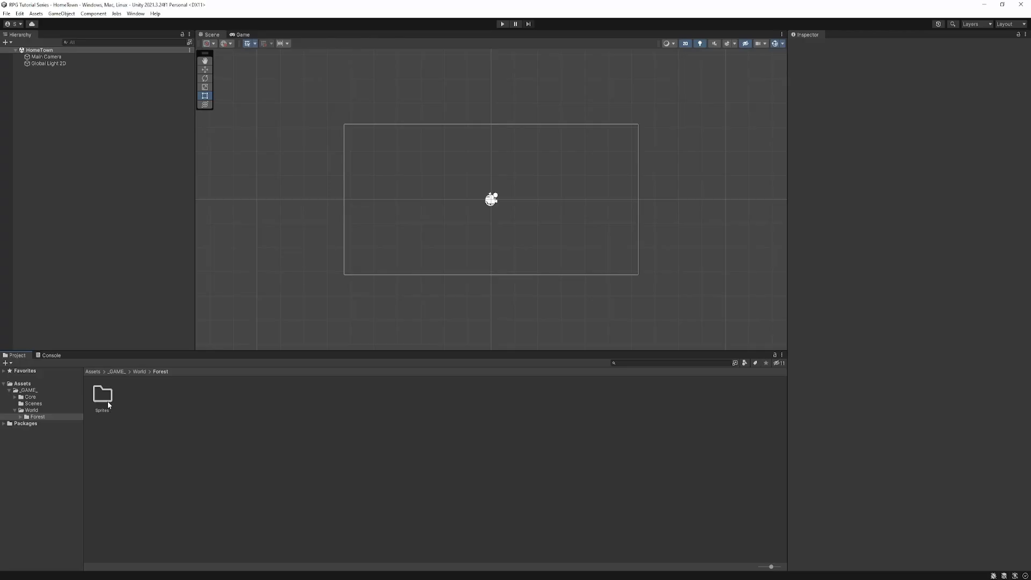
Import the topDown_baseTiles PNG into the Sprites folder and review its import settings.
{"action": "double_click", "coordinate": [104, 400]}
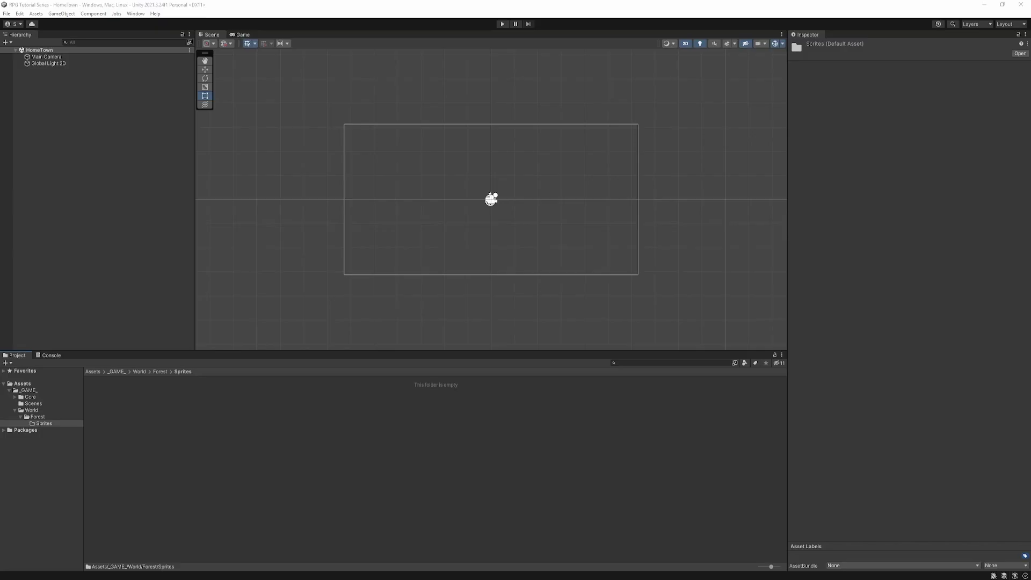
{"action": "left_click_drag", "start_coordinate": [262, 577], "coordinate": [224, 465]}
{"action": "left_click", "coordinate": [108, 397]}
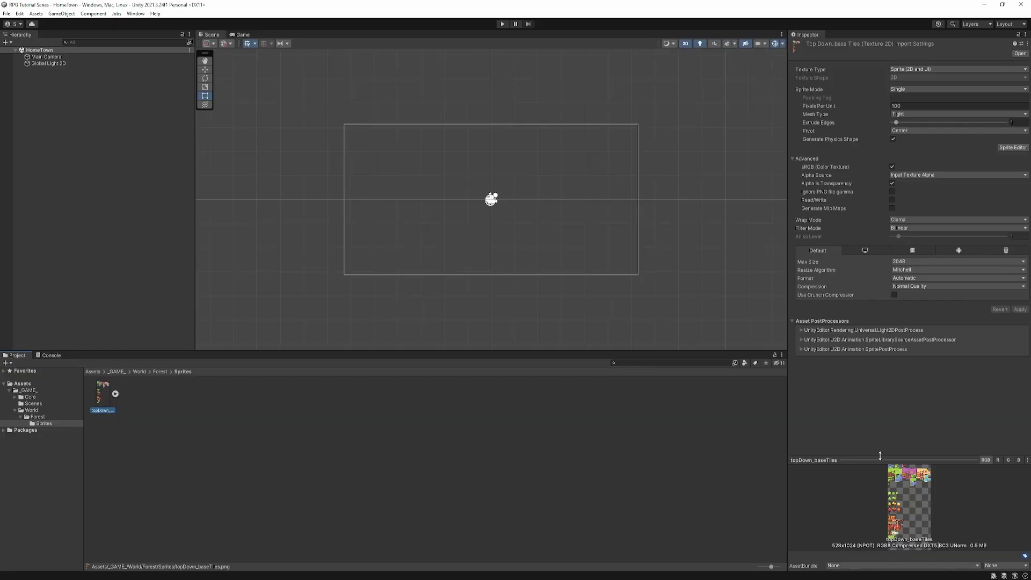
{"action": "left_click_drag", "start_coordinate": [880, 456], "coordinate": [862, 167]}
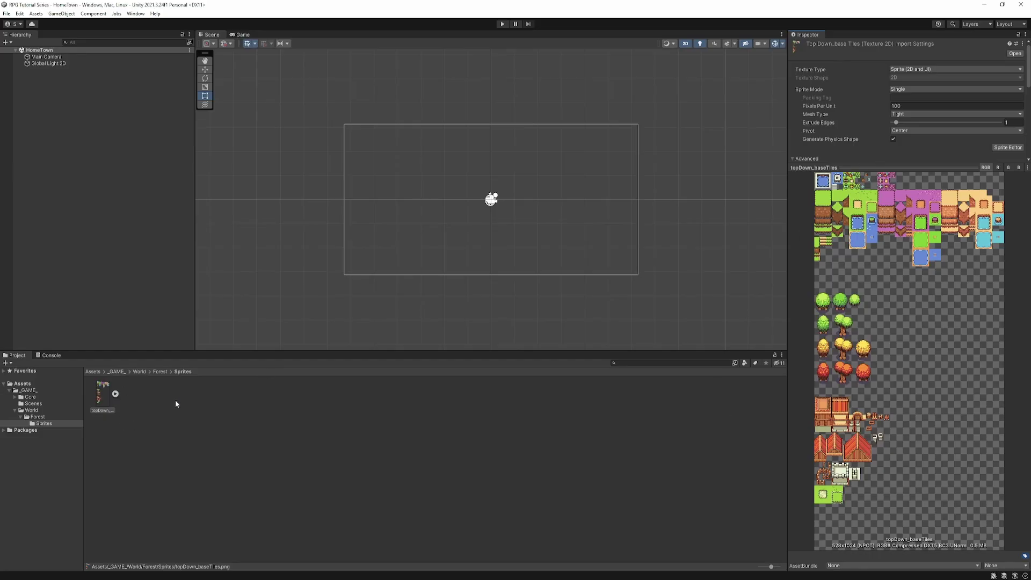
{"action": "left_click_drag", "start_coordinate": [851, 168], "coordinate": [854, 416]}
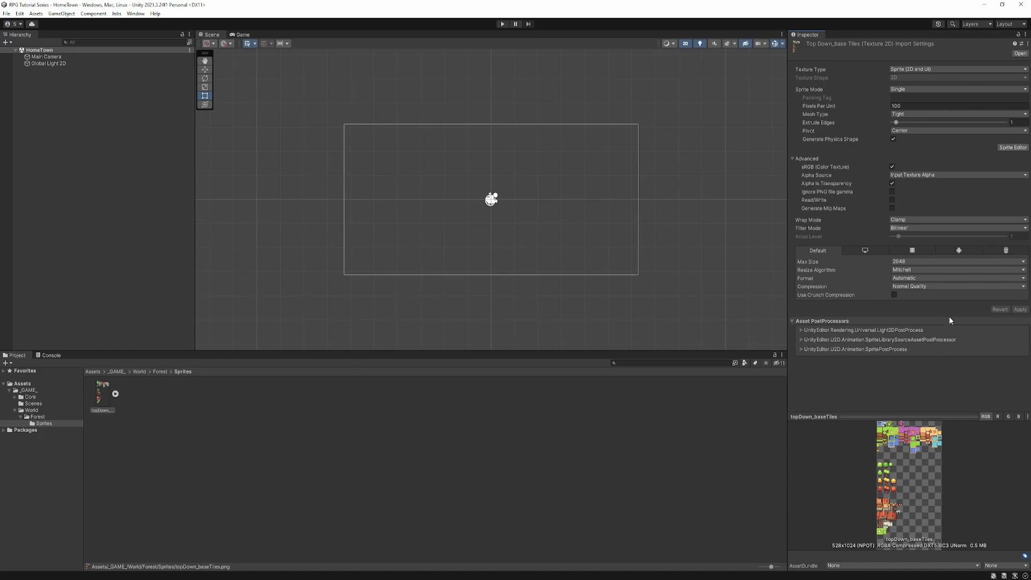
Set the tileset's Compression to None and Filter Mode to Point (no filter).
{"action": "left_click", "coordinate": [926, 287]}
{"action": "left_click", "coordinate": [915, 294]}
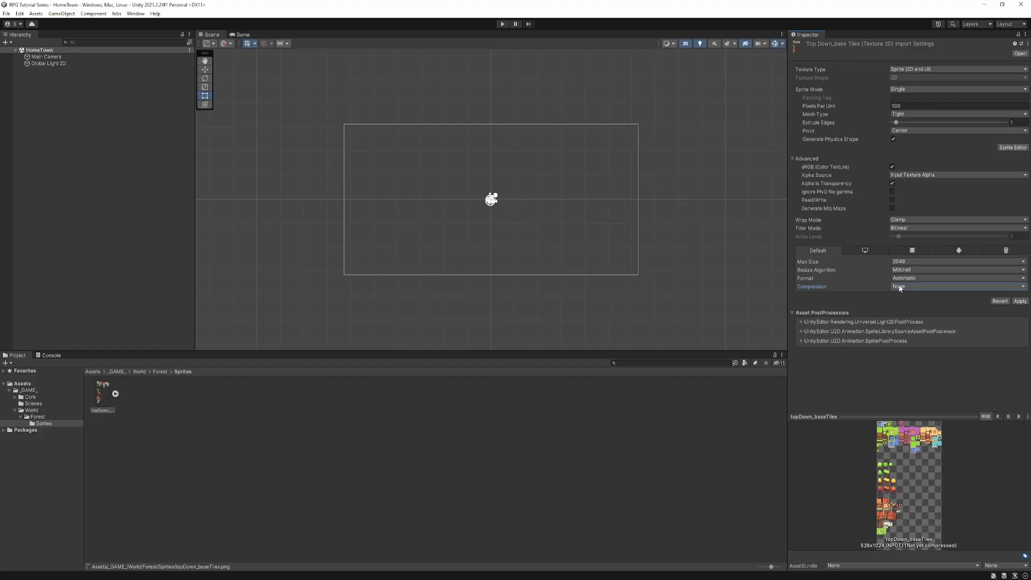
{"action": "left_click", "coordinate": [905, 230]}
{"action": "left_click", "coordinate": [913, 237]}
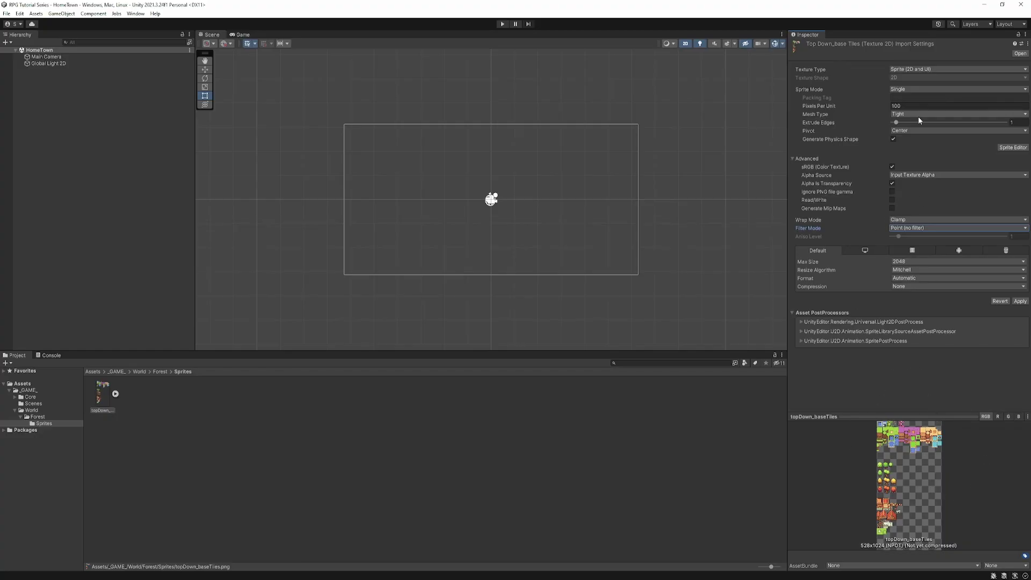
{"action": "left_click", "coordinate": [829, 106]}
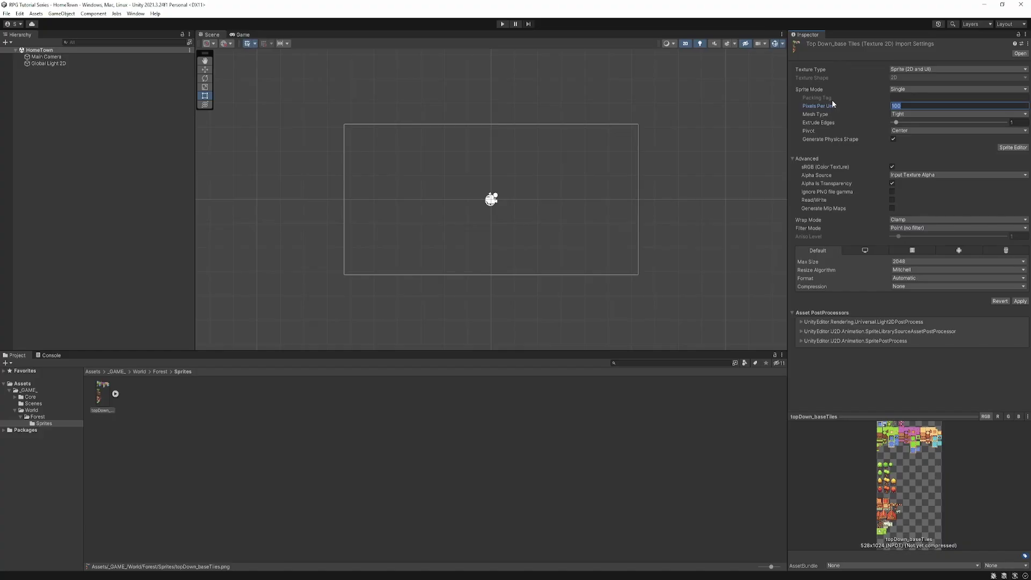
Set Pixels Per Unit to 16, matching the 16x16 tile size listed on itch.io.
{"action": "type", "text": "16"}
{"action": "key", "text": "alt+Tab"}
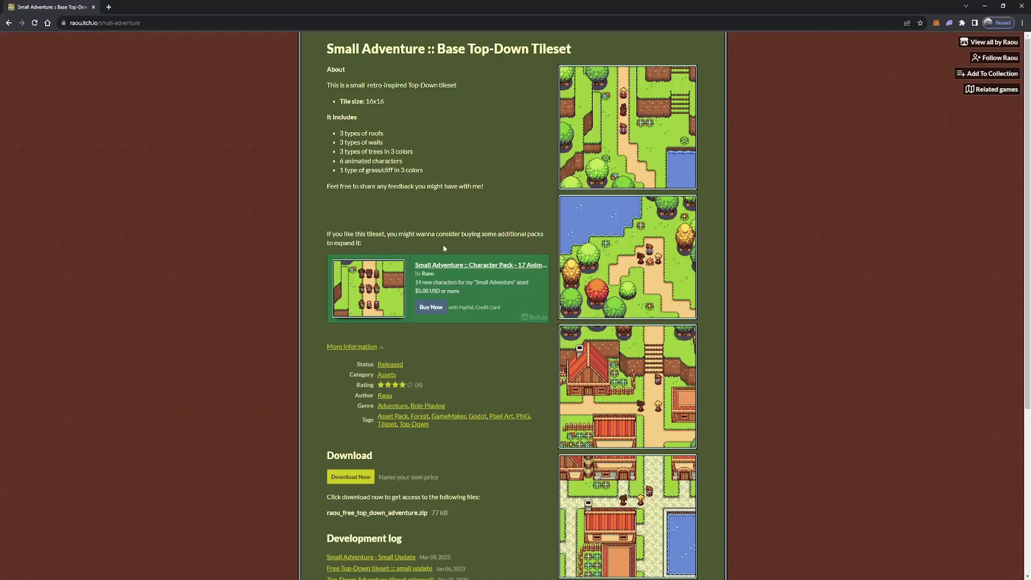
{"action": "triple_click", "coordinate": [369, 101]}
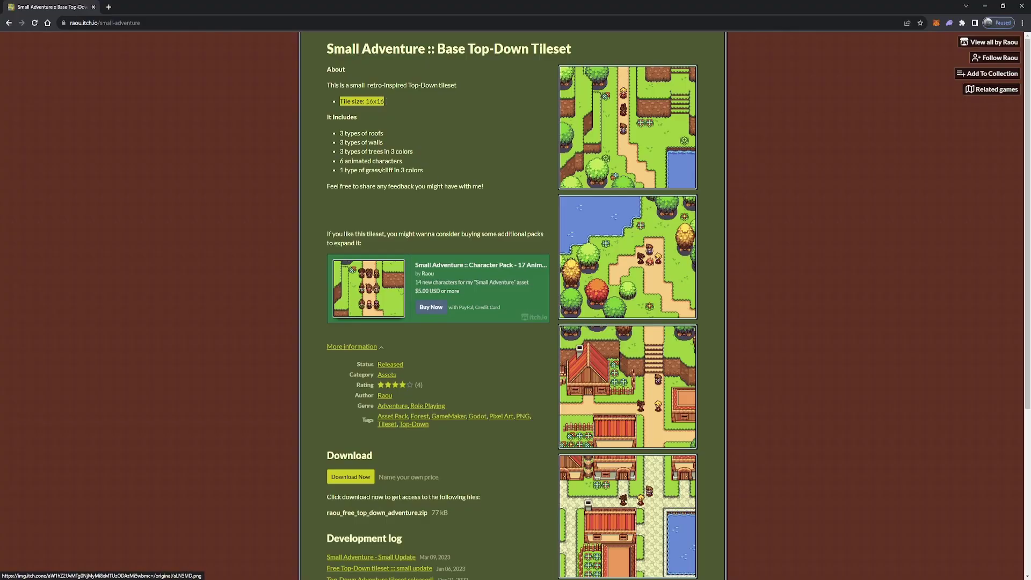
{"action": "key", "text": "alt+Tab"}
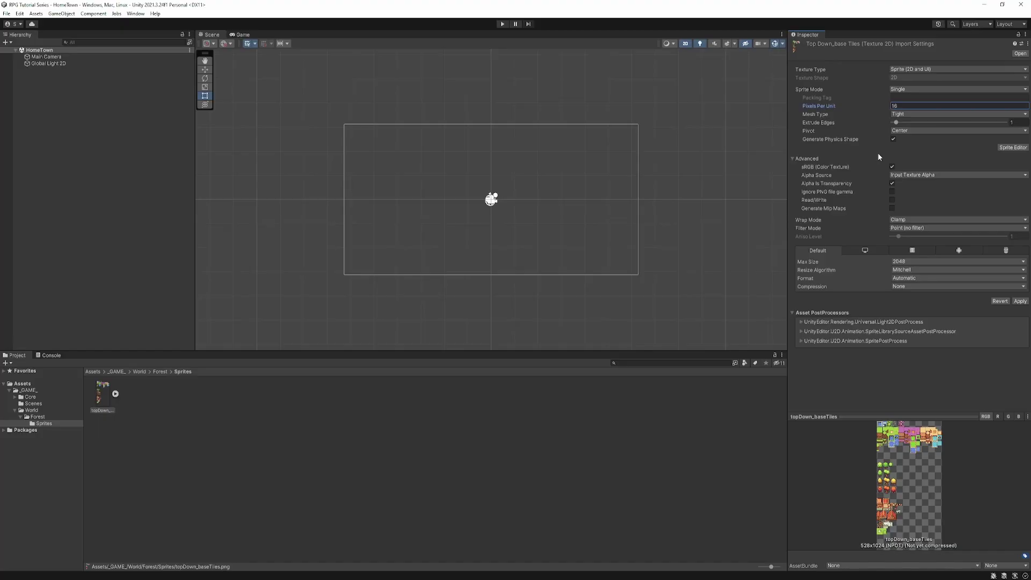
Set the tileset's Sprite Mode to Multiple and apply the import settings.
{"action": "left_click", "coordinate": [906, 89]}
{"action": "left_click", "coordinate": [904, 105]}
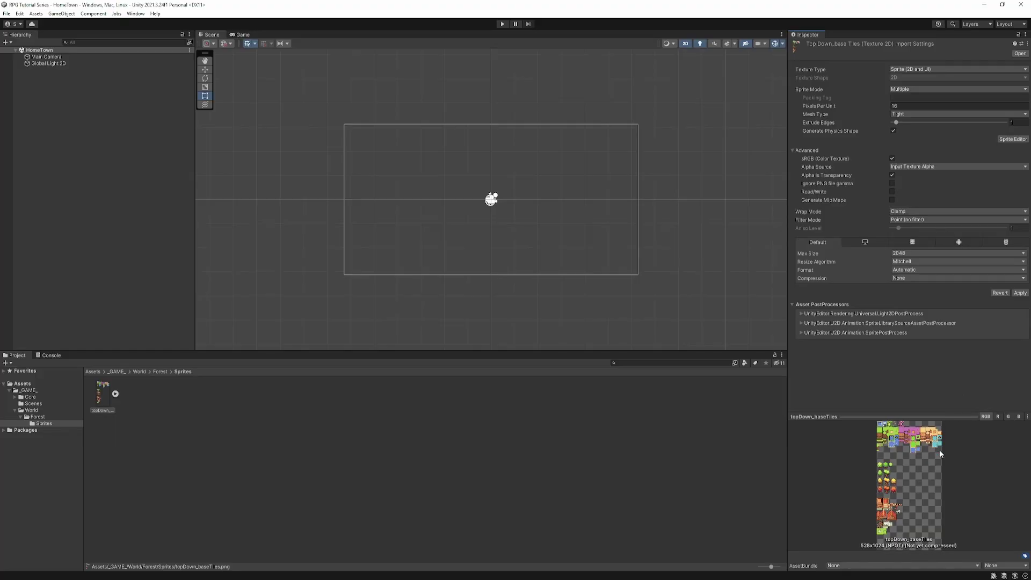
{"action": "left_click", "coordinate": [1020, 293]}
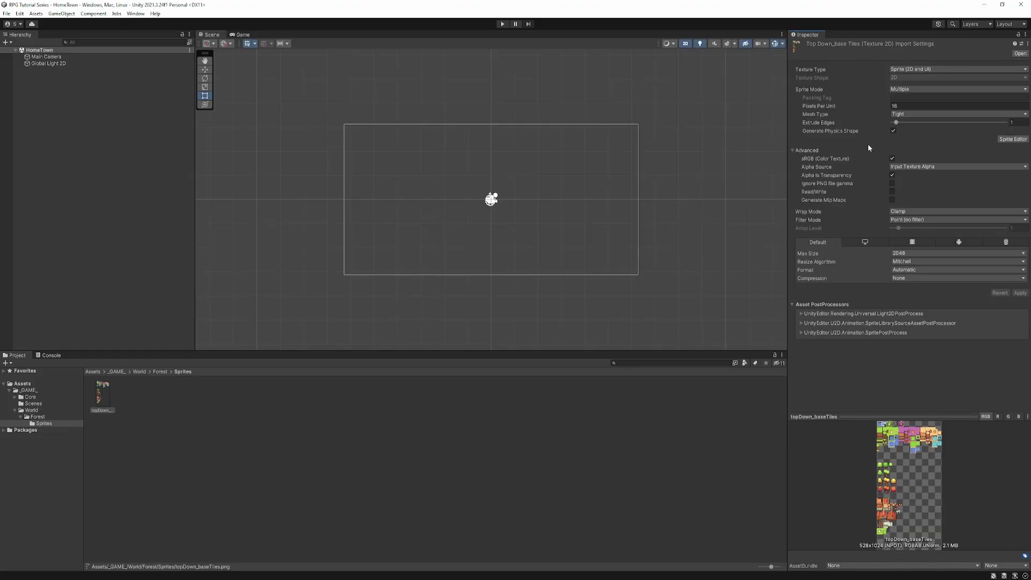
In the Sprite Editor, slice the tileset Grid By Cell Size at 16×16 pixels.
{"action": "left_click", "coordinate": [1012, 140]}
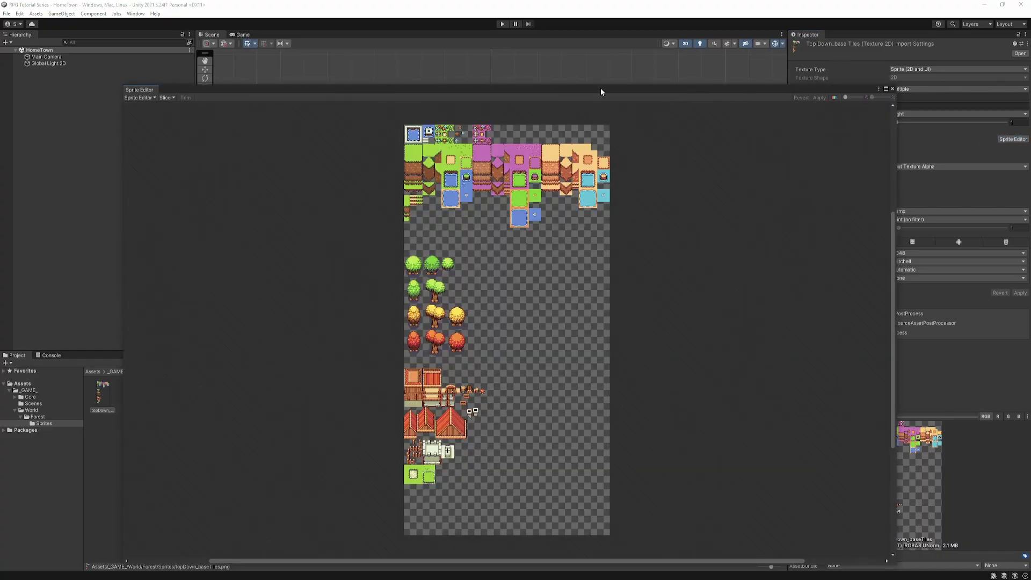
{"action": "left_click_drag", "start_coordinate": [602, 93], "coordinate": [630, 81]}
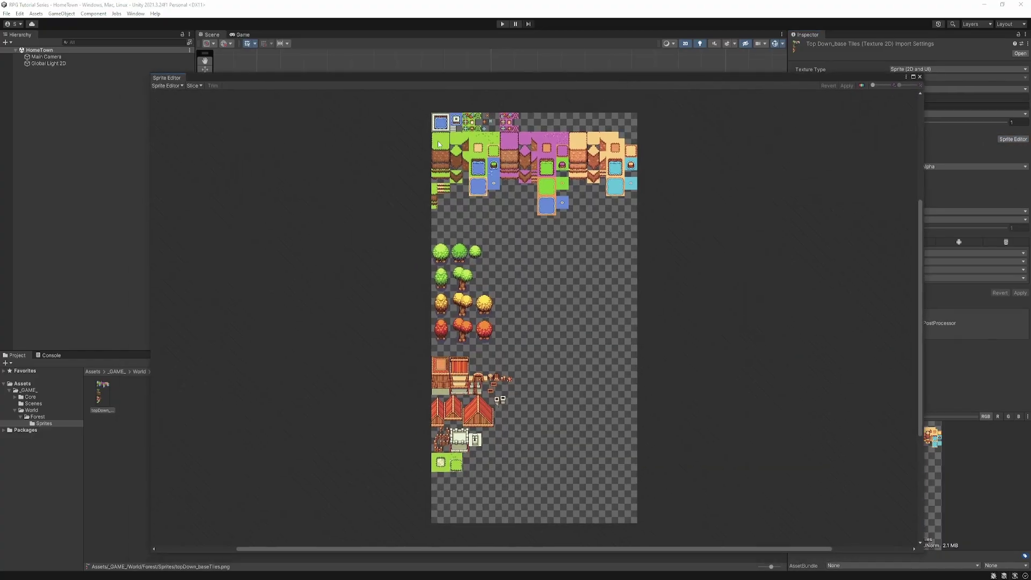
{"action": "left_click", "coordinate": [194, 85]}
{"action": "left_click", "coordinate": [243, 95]}
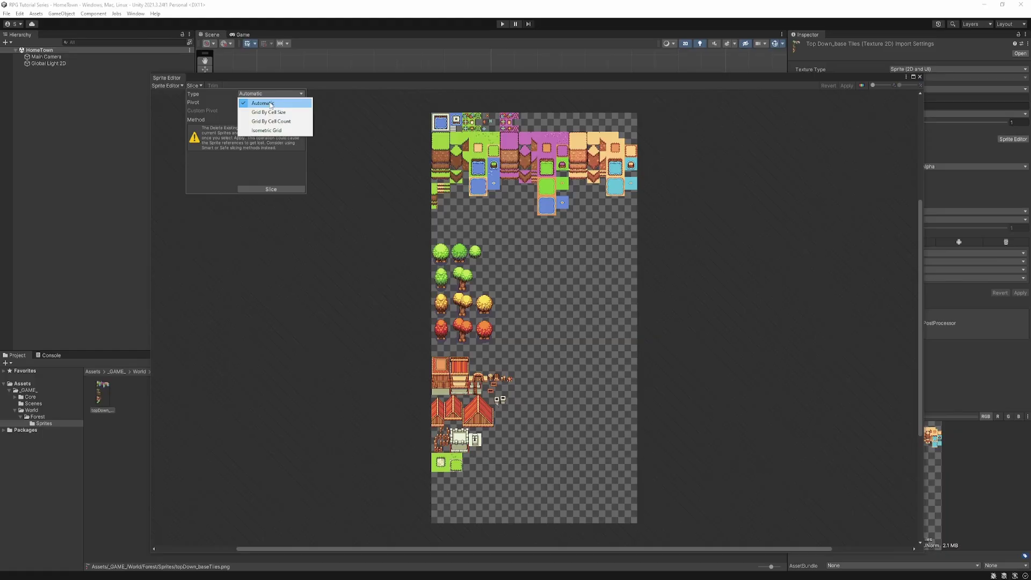
{"action": "left_click", "coordinate": [266, 110]}
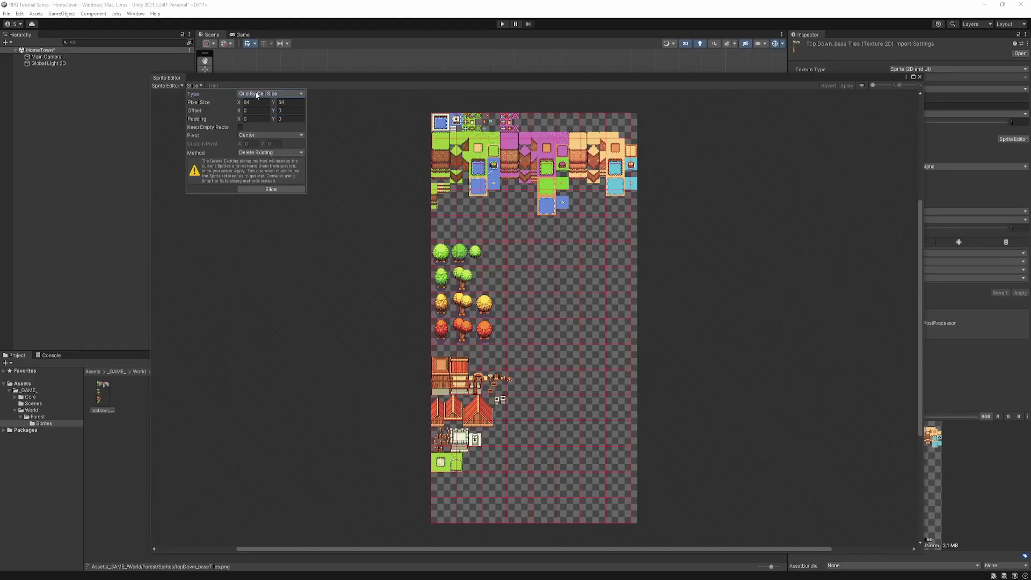
{"action": "left_click", "coordinate": [259, 102]}
{"action": "type", "text": "16"}
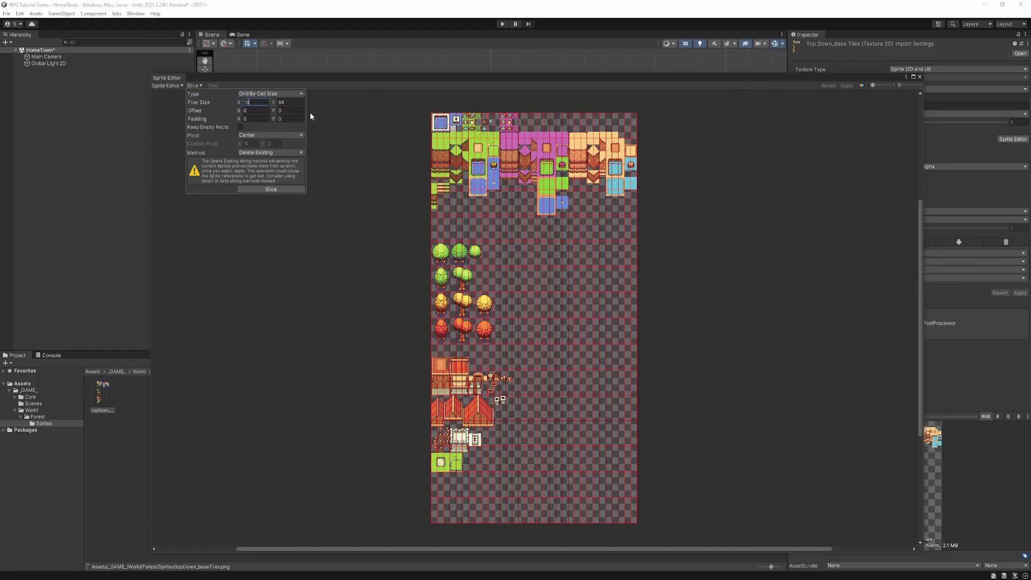
{"action": "key", "text": "Tab"}
{"action": "type", "text": "16"}
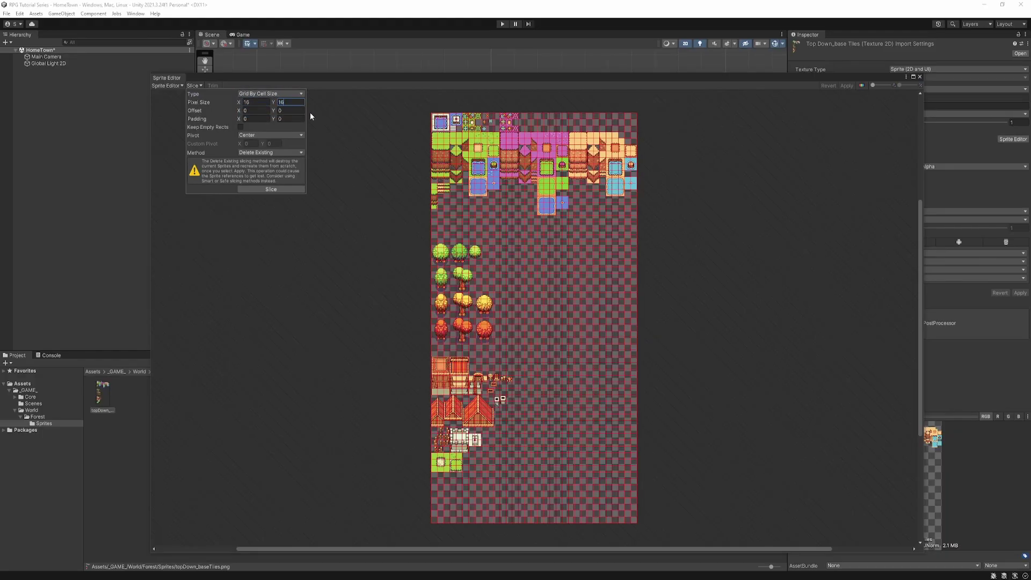
{"action": "left_click", "coordinate": [263, 188]}
Close the slicing options and inspect the first sliced tile's properties.
{"action": "left_click", "coordinate": [698, 134]}
{"action": "scroll", "coordinate": [529, 164], "scroll_direction": "up", "scroll_amount": 5}
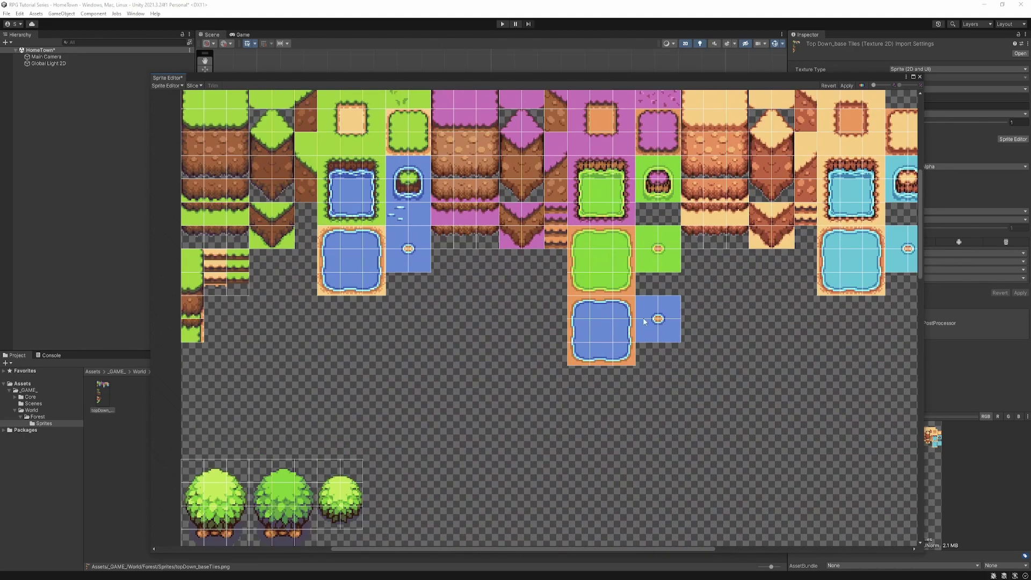
{"action": "left_click", "coordinate": [644, 321]}
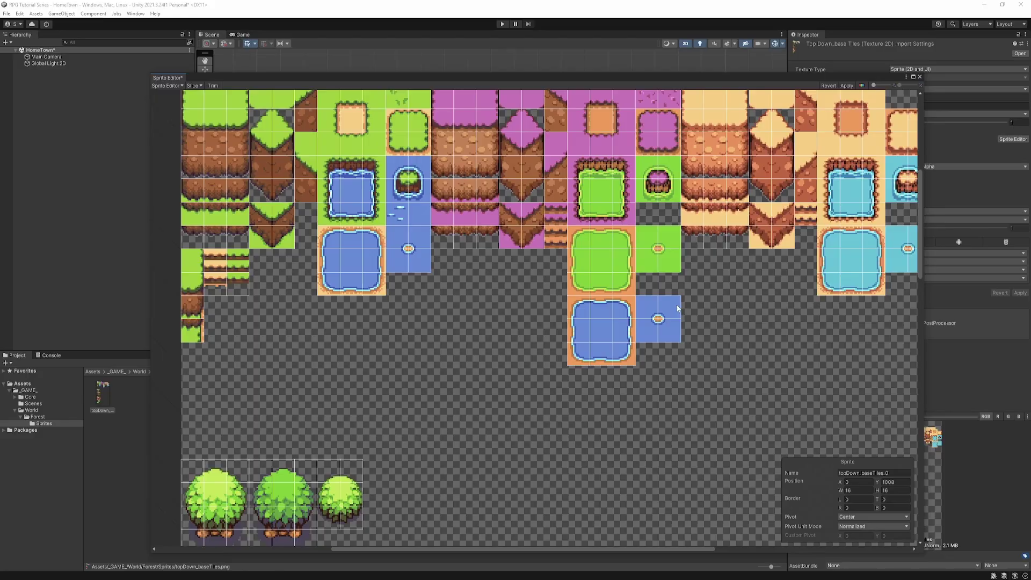
{"action": "scroll", "coordinate": [679, 298], "scroll_direction": "down", "scroll_amount": 1}
{"action": "scroll", "coordinate": [590, 226], "scroll_direction": "down", "scroll_amount": 3}
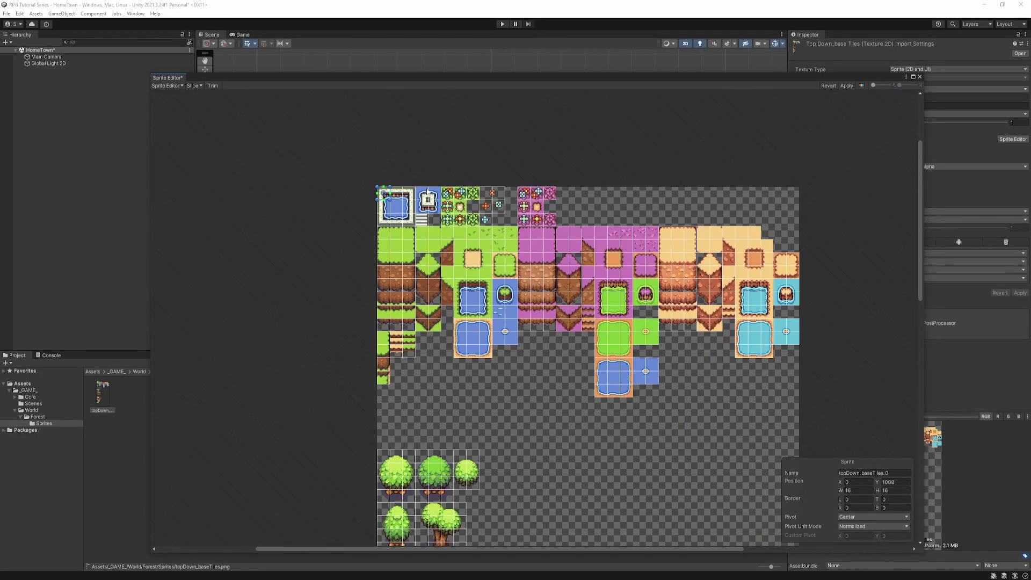
{"action": "scroll", "coordinate": [441, 277], "scroll_direction": "down", "scroll_amount": 6}
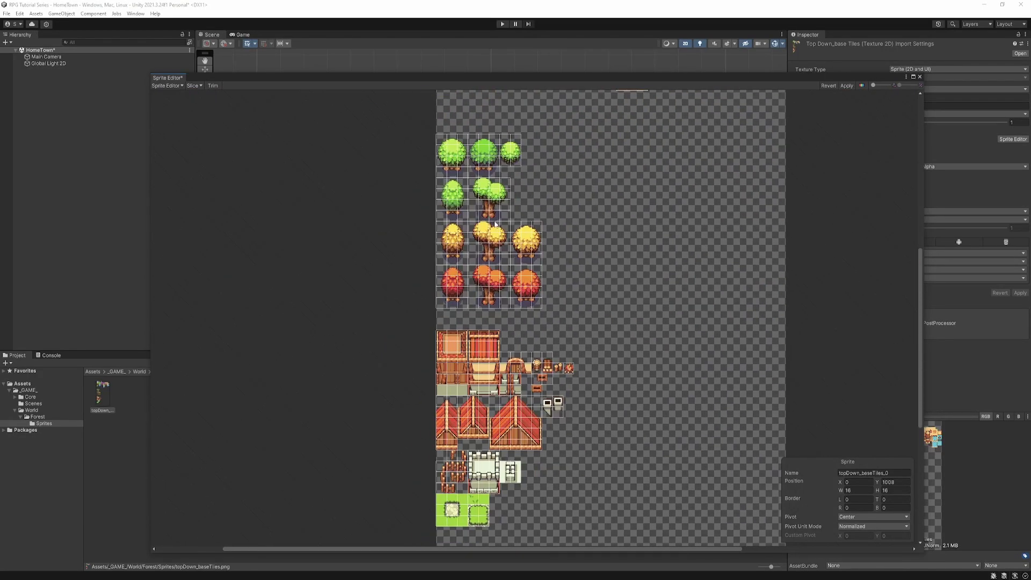
{"action": "scroll", "coordinate": [456, 161], "scroll_direction": "up", "scroll_amount": 3}
{"action": "scroll", "coordinate": [459, 150], "scroll_direction": "down", "scroll_amount": 4}
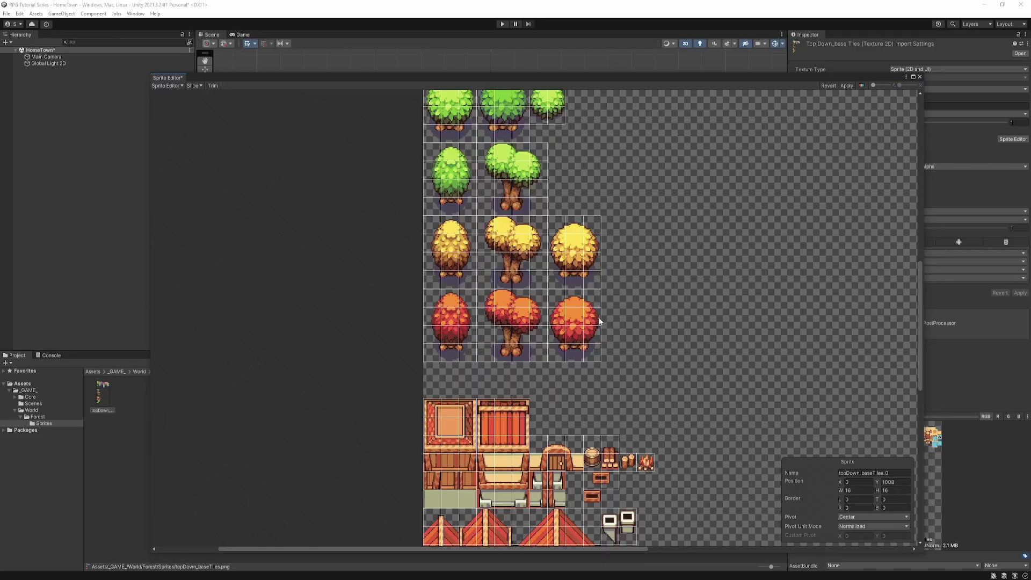
Check the house and red tree sprites, look over the top rows, and close the Sprite Editor.
{"action": "left_click", "coordinate": [460, 270]}
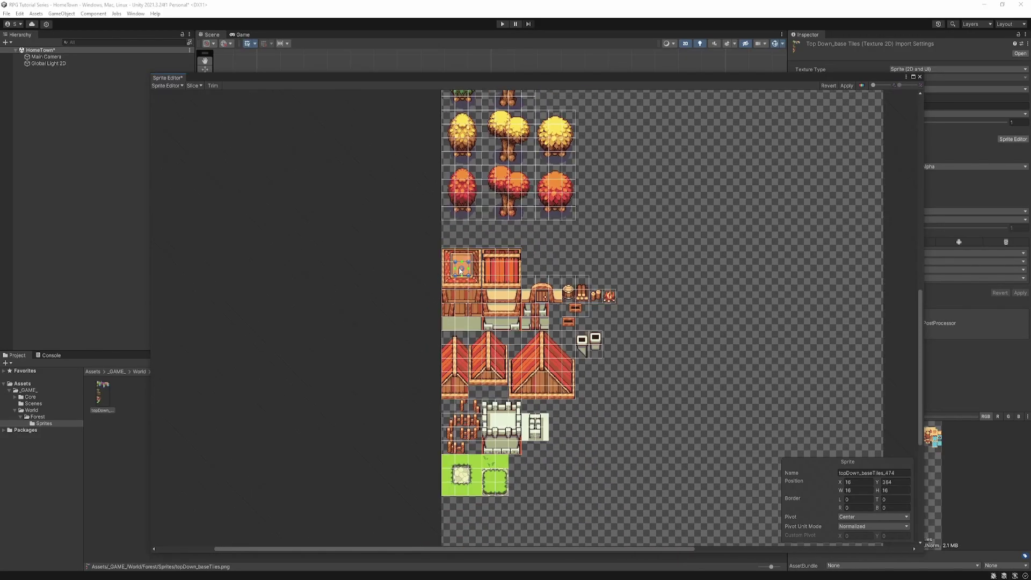
{"action": "scroll", "coordinate": [461, 274], "scroll_direction": "up", "scroll_amount": 3}
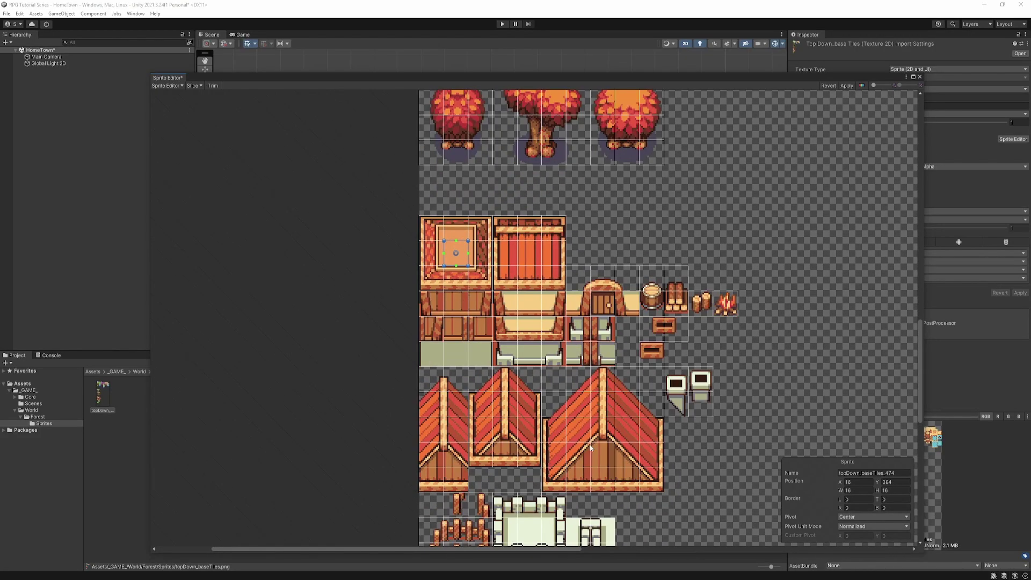
{"action": "scroll", "coordinate": [591, 447], "scroll_direction": "down", "scroll_amount": 3}
{"action": "middle_click_drag", "start_coordinate": [567, 107], "coordinate": [569, 266]}
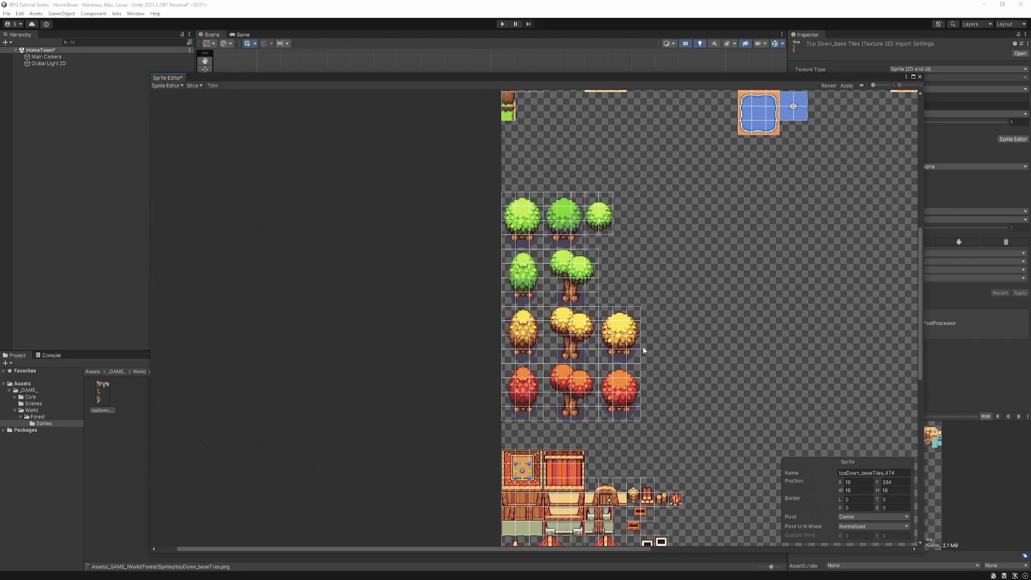
{"action": "left_click", "coordinate": [619, 385]}
{"action": "middle_click_drag", "start_coordinate": [602, 123], "coordinate": [580, 285]}
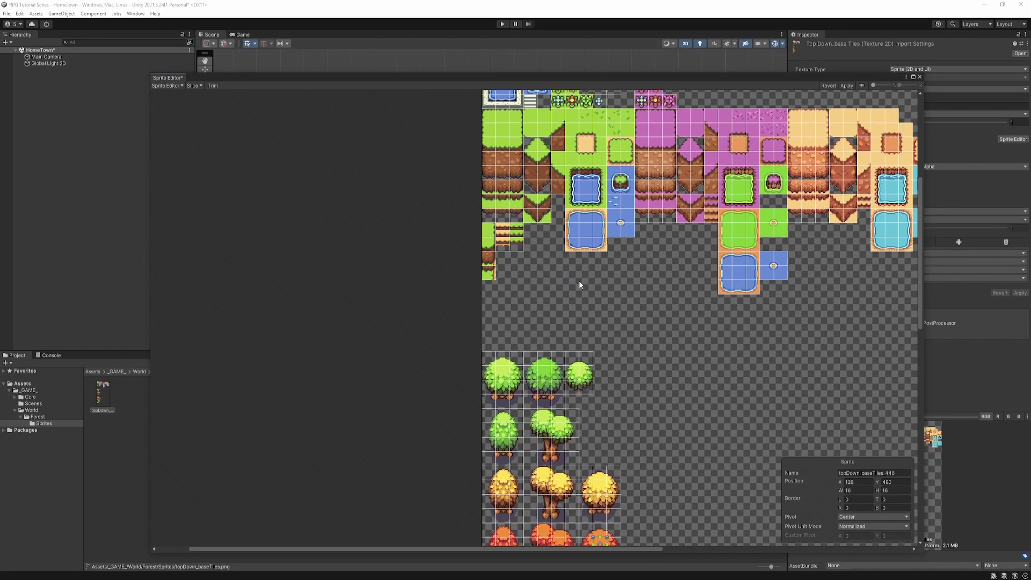
{"action": "middle_click_drag", "start_coordinate": [626, 224], "coordinate": [591, 327]}
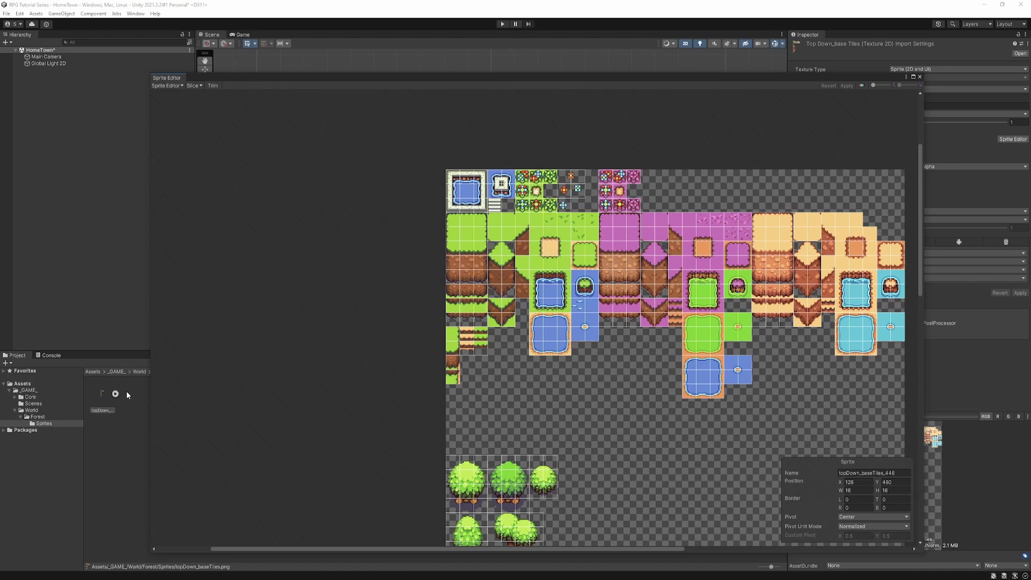
{"action": "left_click", "coordinate": [919, 77]}
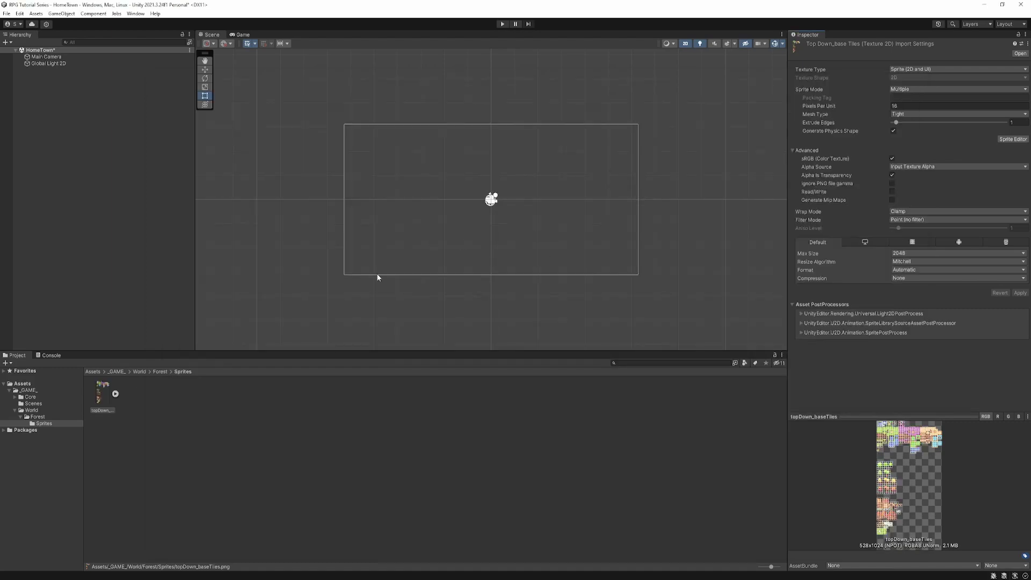
Create an empty separator object named with a row of dashes.
{"action": "left_click", "coordinate": [177, 403]}
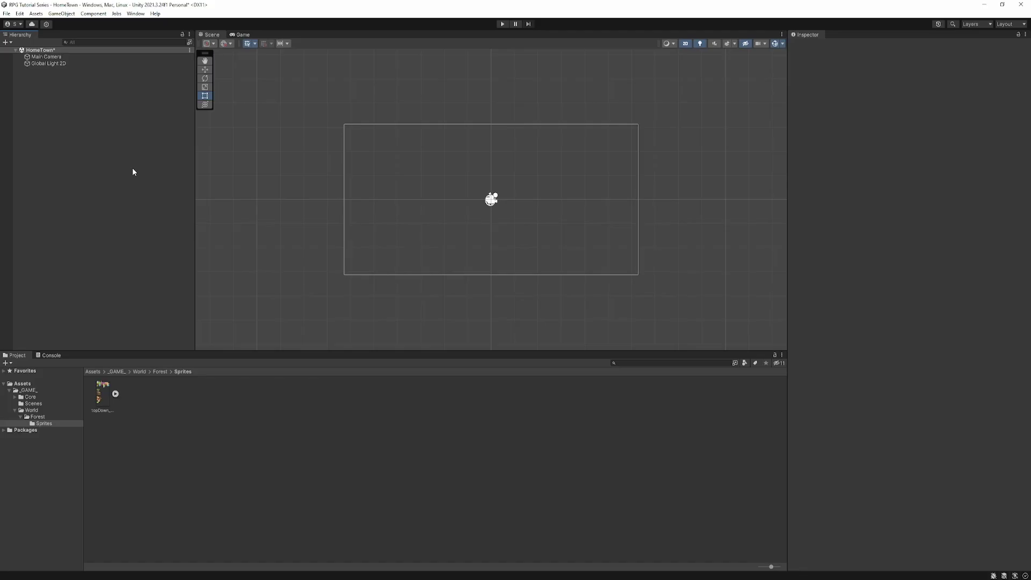
{"action": "key", "text": "ctrl+shift+n"}
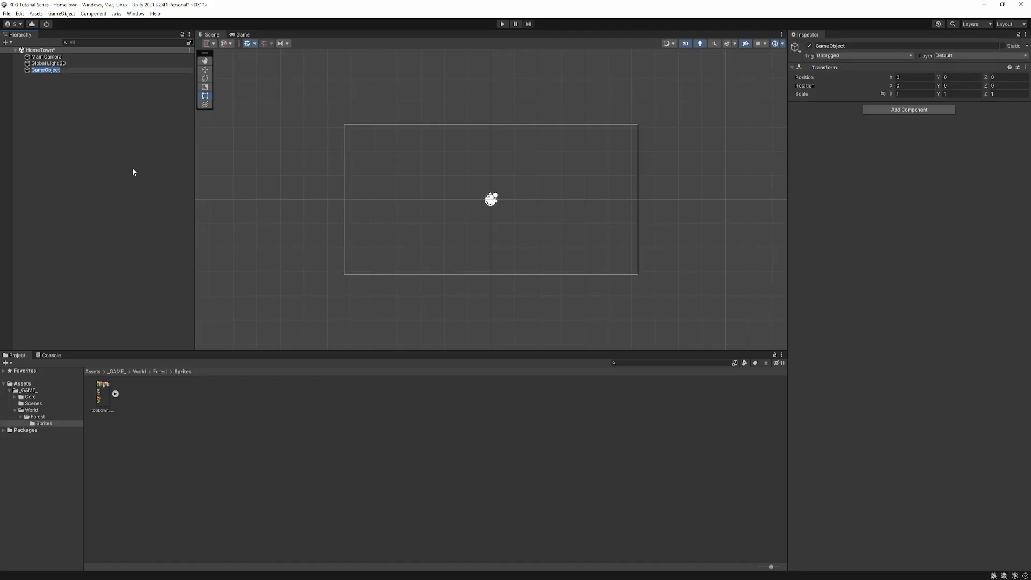
{"action": "type", "text": "------------------------------------------------"}
{"action": "key", "text": "Return"}
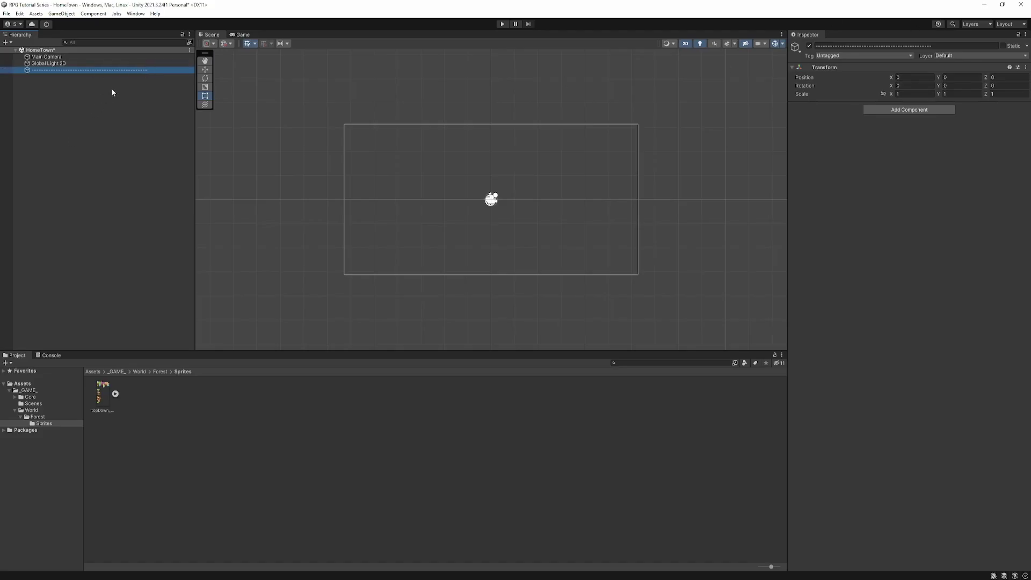
Tag the dashed separator EditorOnly and save the scene.
{"action": "left_click", "coordinate": [91, 156]}
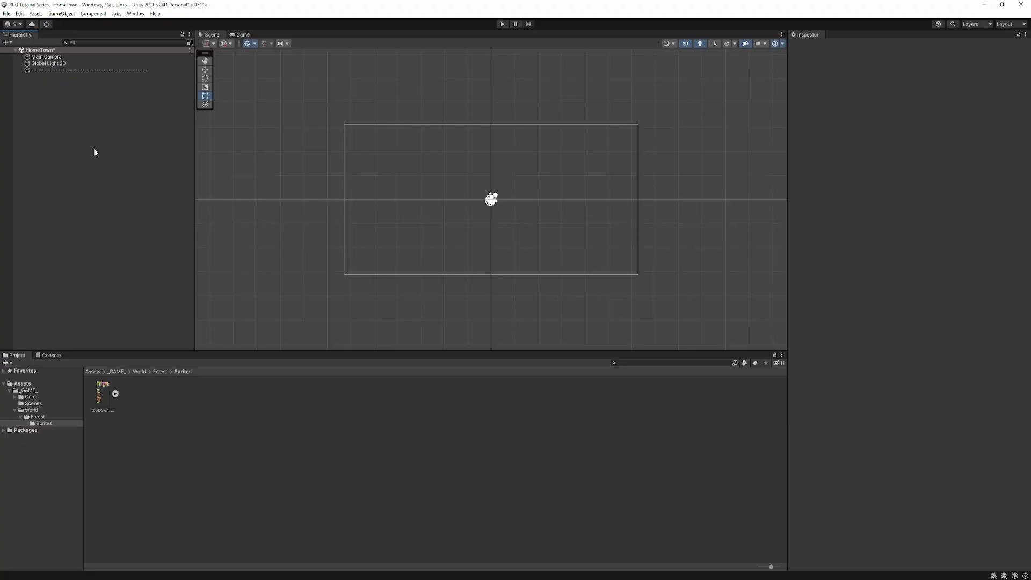
{"action": "right_click", "coordinate": [94, 149]}
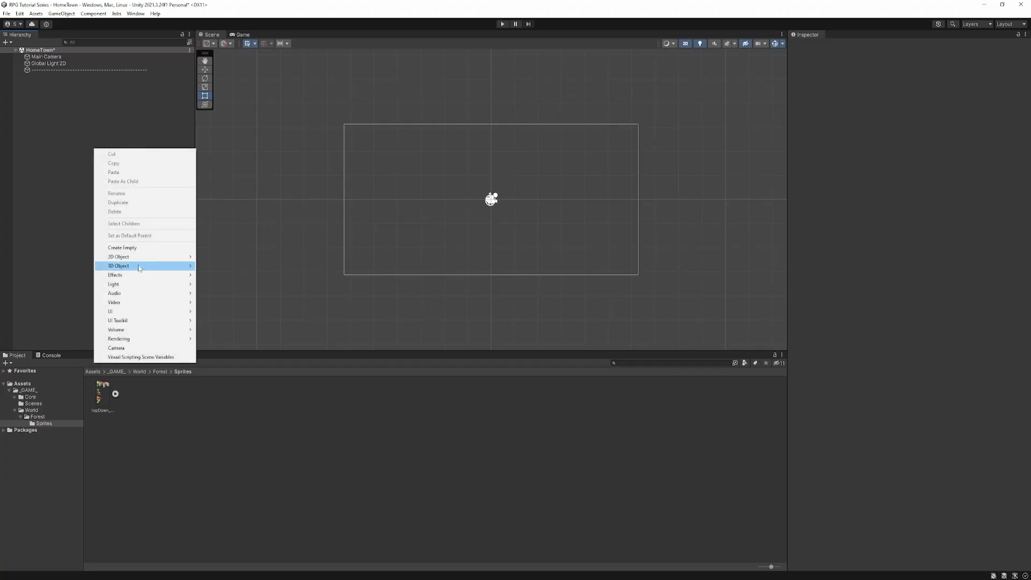
{"action": "left_click", "coordinate": [91, 70]}
{"action": "left_click", "coordinate": [835, 55]}
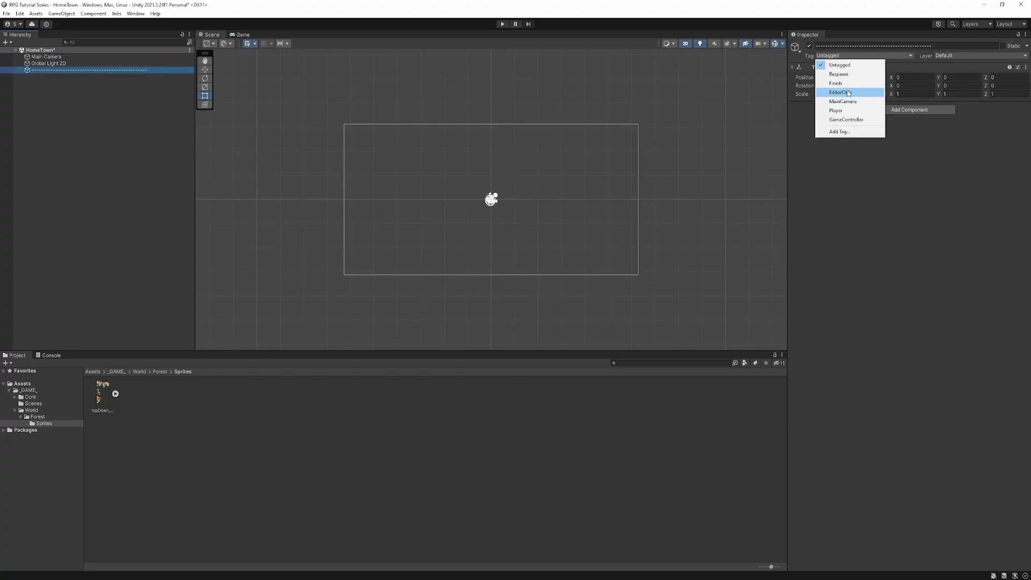
{"action": "left_click", "coordinate": [862, 90]}
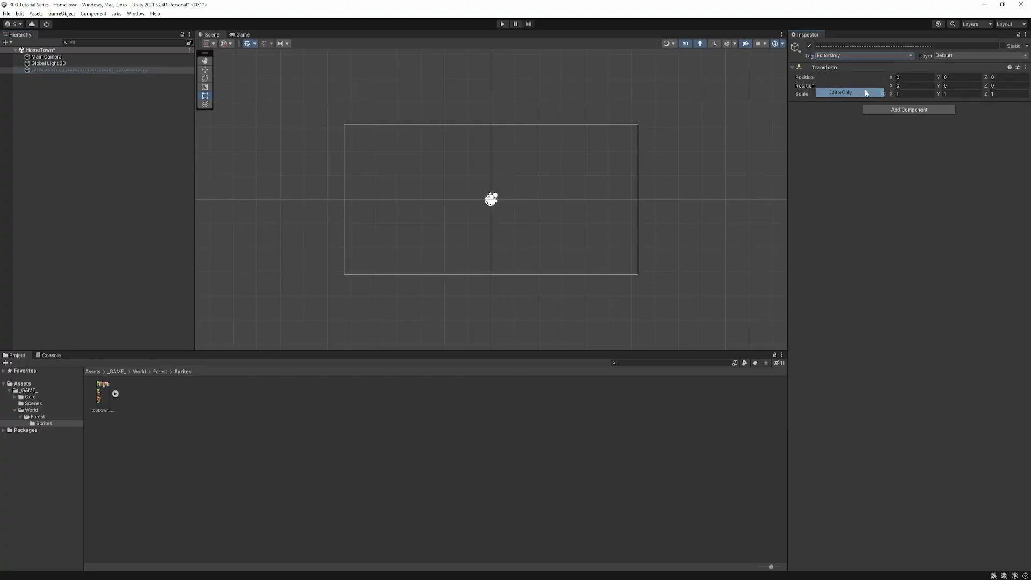
{"action": "left_click", "coordinate": [118, 131]}
{"action": "key", "text": "ctrl+s"}
{"action": "left_click", "coordinate": [113, 70]}
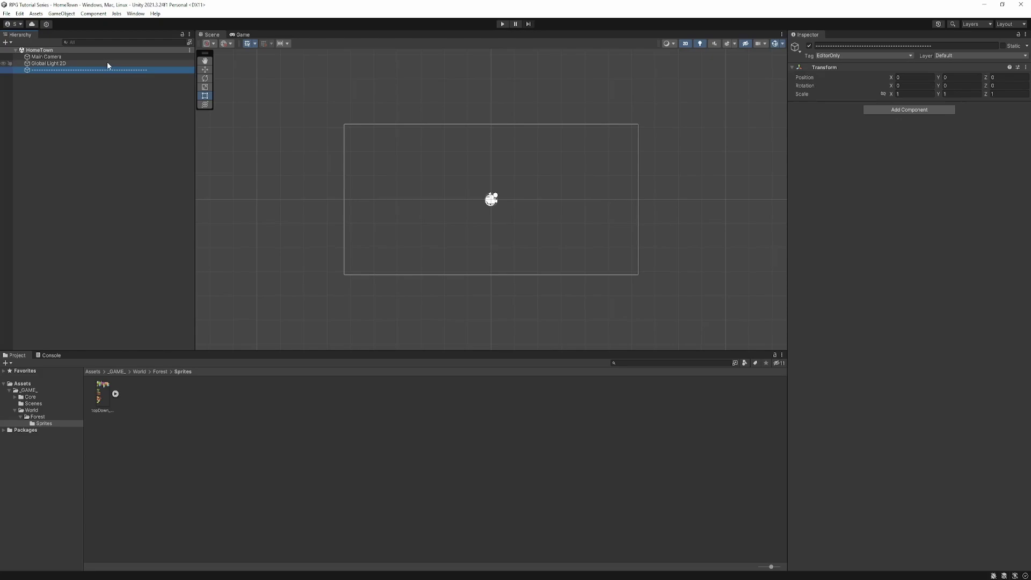
{"action": "left_click", "coordinate": [40, 161]}
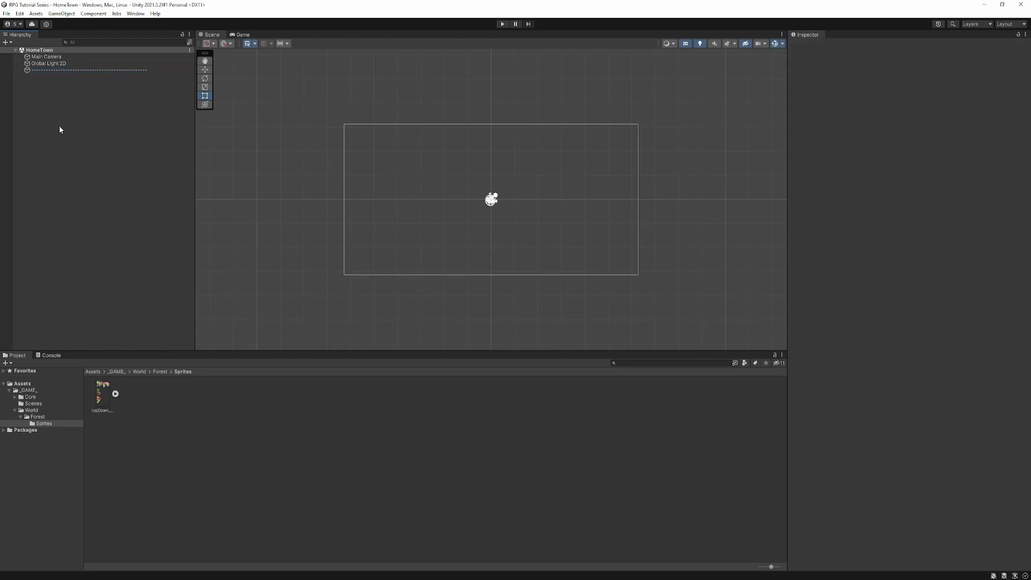
Create an empty object named LCA with Main Camera and Global Light 2D as its children.
{"action": "key", "text": "ctrl+shift+n"}
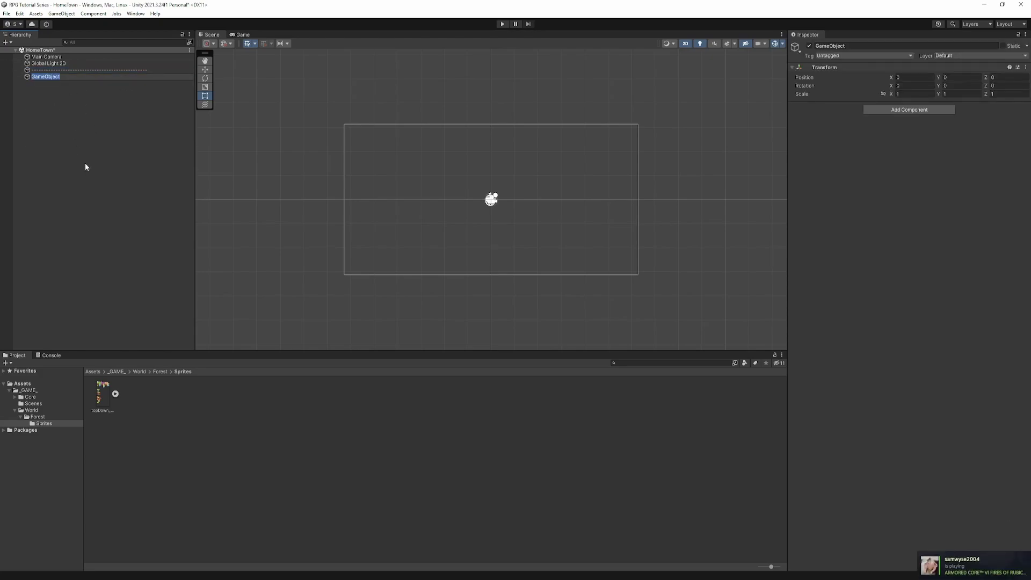
{"action": "type", "text": "LCA"}
{"action": "key", "text": "Return"}
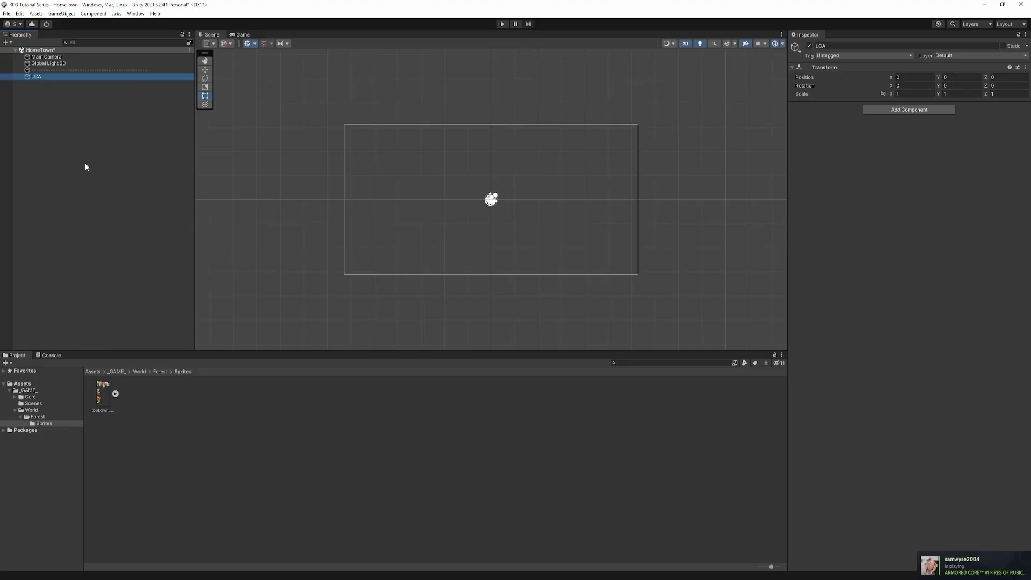
{"action": "left_click", "coordinate": [43, 63]}
{"action": "left_click", "coordinate": [46, 59], "text": "ctrl"}
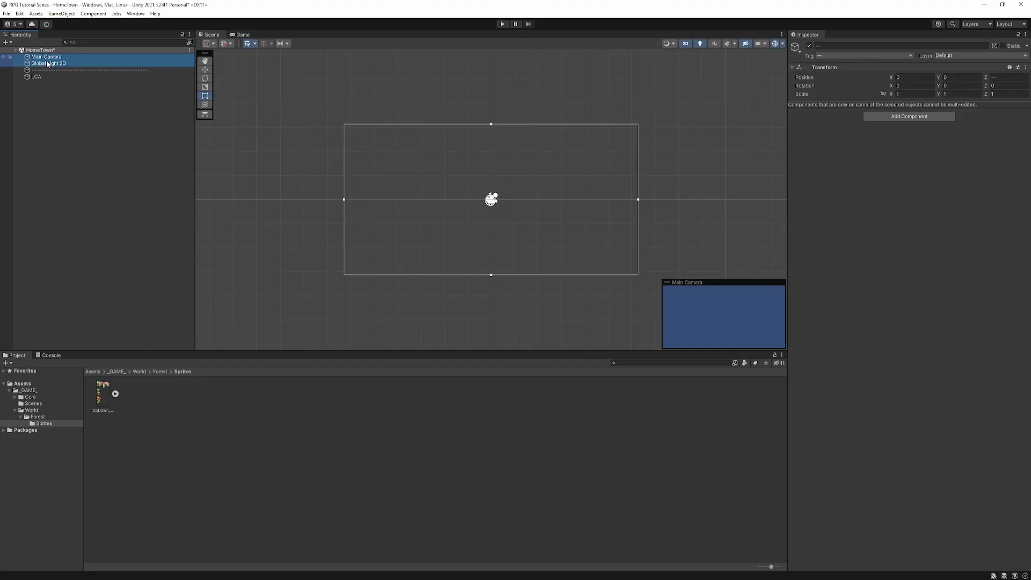
{"action": "mouse_move", "coordinate": [48, 64]}
{"action": "left_mouse_down"}
{"action": "mouse_move", "coordinate": [69, 71]}
{"action": "mouse_move", "coordinate": [37, 78]}
{"action": "left_mouse_up"}
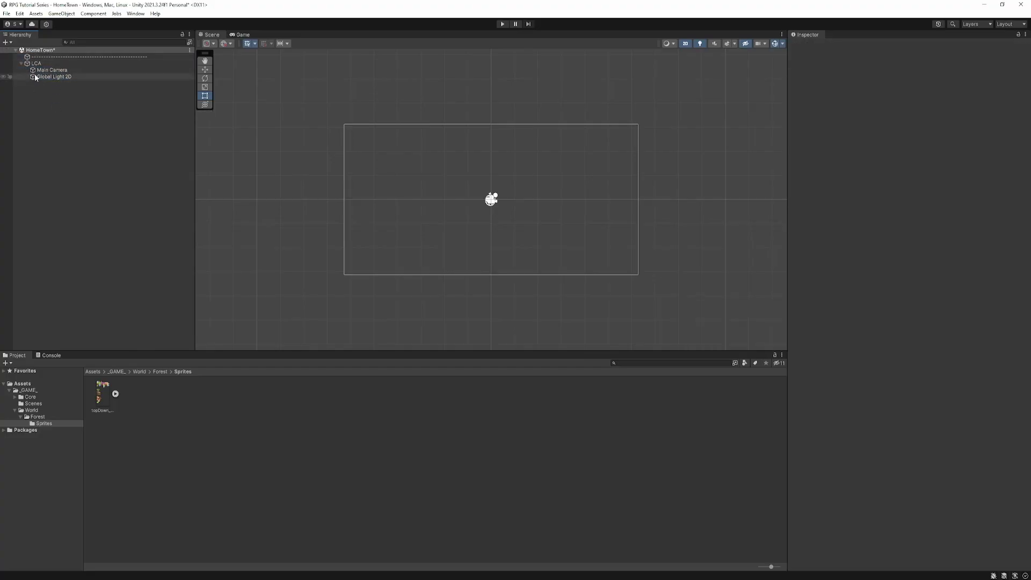
Move LCA above the dashed separator, collapse it, and save the scene.
{"action": "left_click_drag", "start_coordinate": [35, 63], "coordinate": [36, 56]}
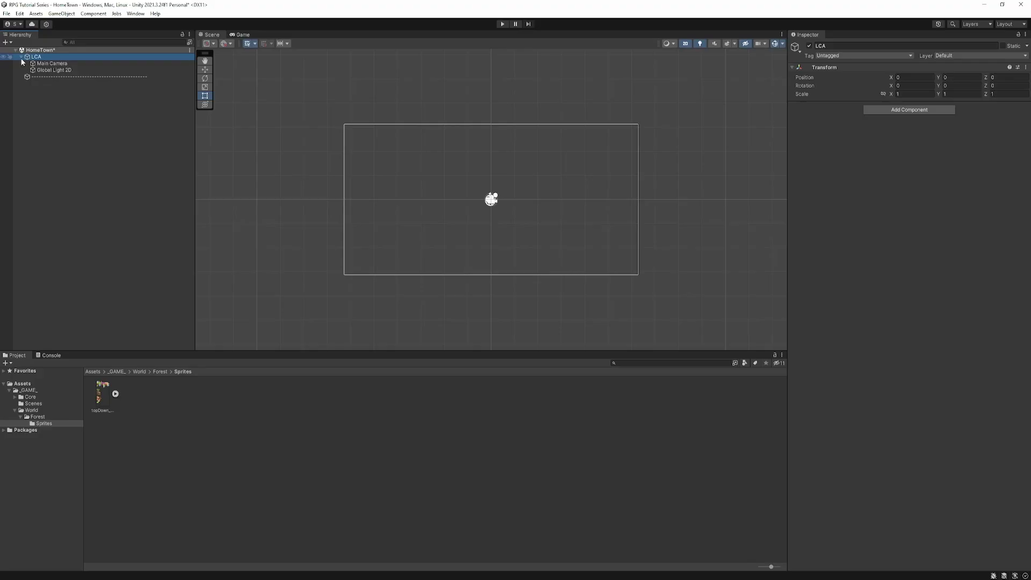
{"action": "left_click", "coordinate": [20, 56]}
{"action": "left_click", "coordinate": [63, 118]}
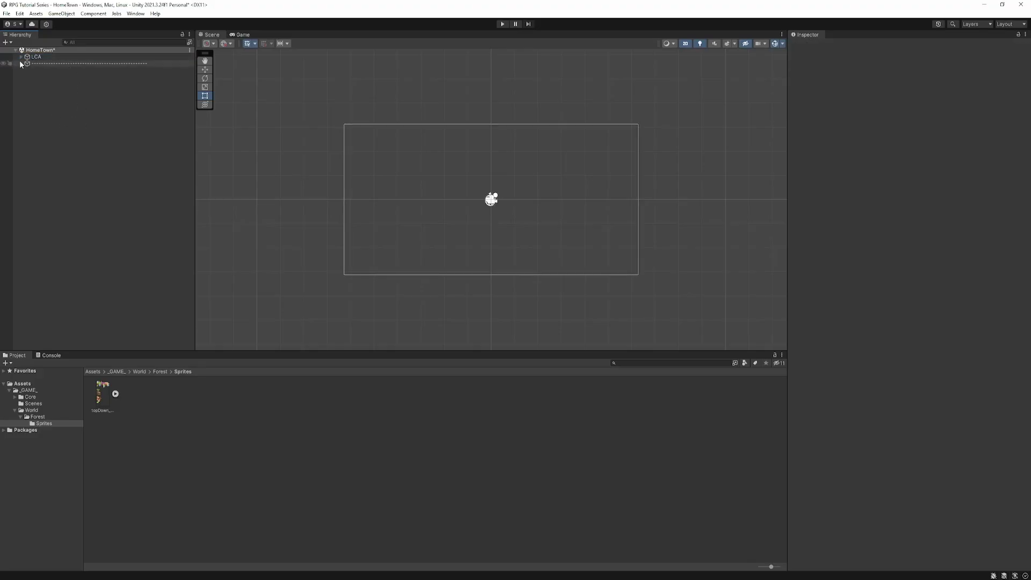
{"action": "key", "text": "ctrl+s"}
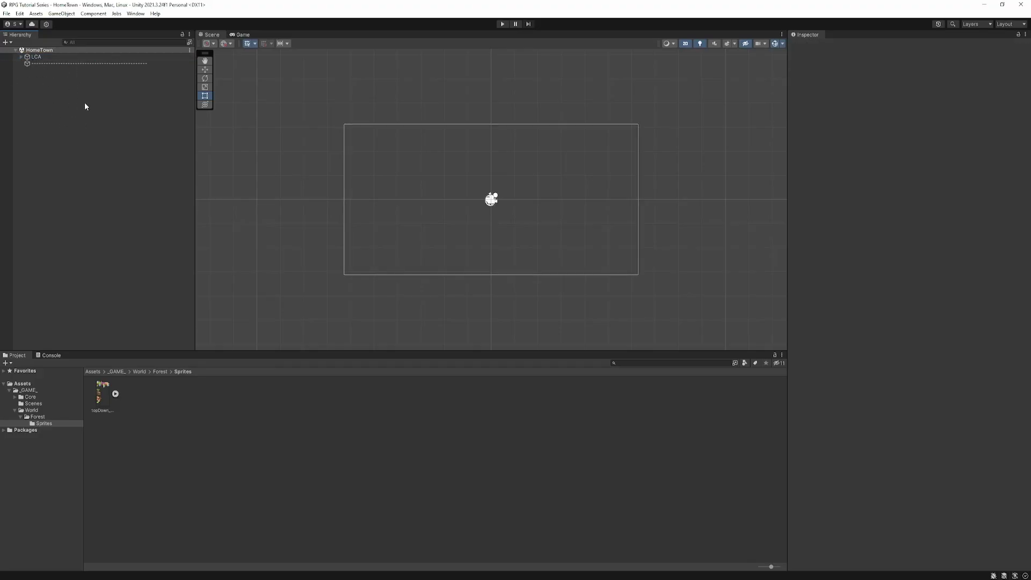
Create an empty object named World.
{"action": "key", "text": "ctrl+shift+n"}
{"action": "type", "text": "World"}
{"action": "key", "text": "Return"}
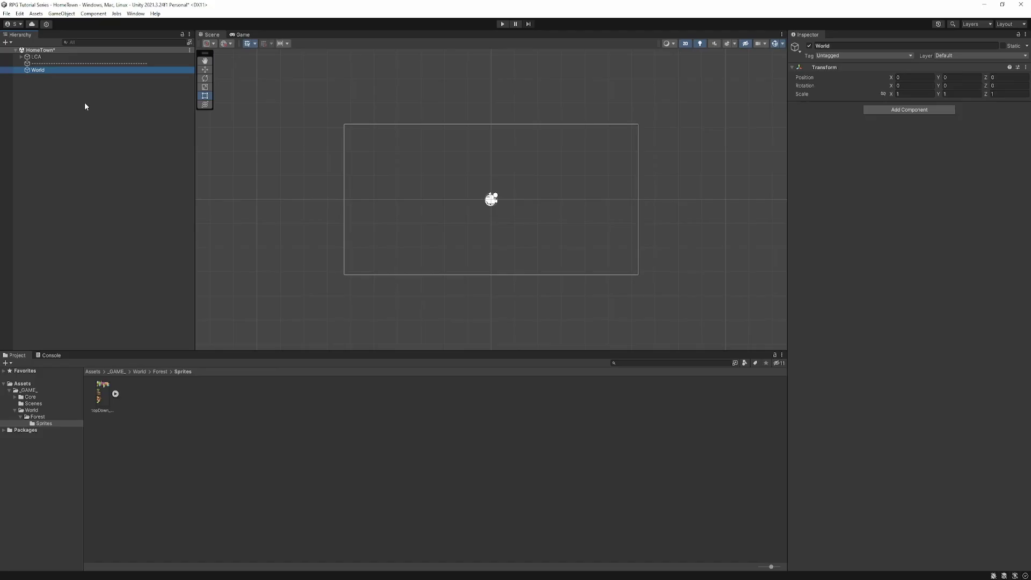
Add a Rectangular Tilemap with its Grid and nest the Grid inside World.
{"action": "right_click", "coordinate": [52, 91]}
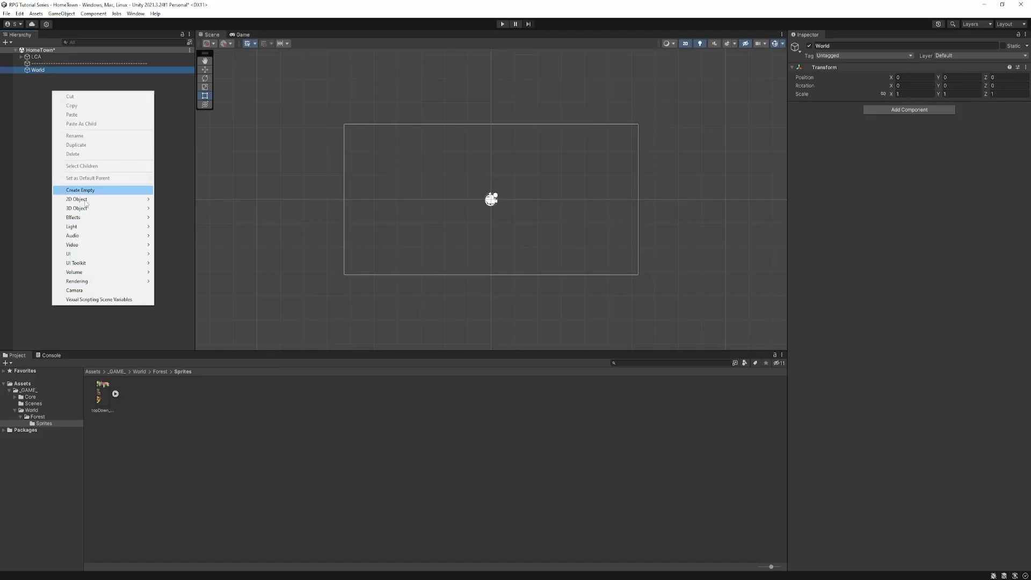
{"action": "mouse_move", "coordinate": [86, 200]}
{"action": "mouse_move", "coordinate": [180, 217]}
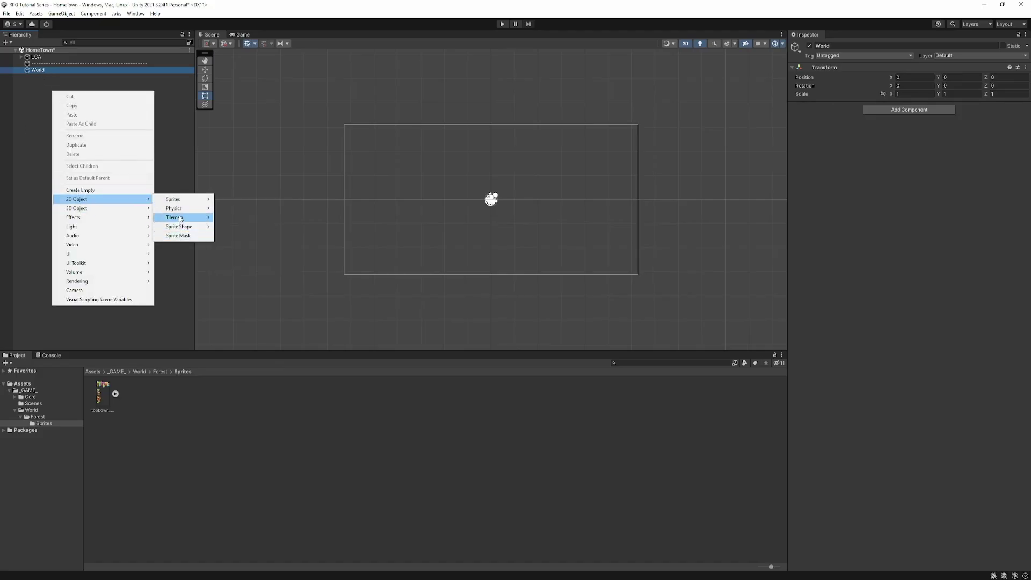
{"action": "left_click", "coordinate": [236, 217]}
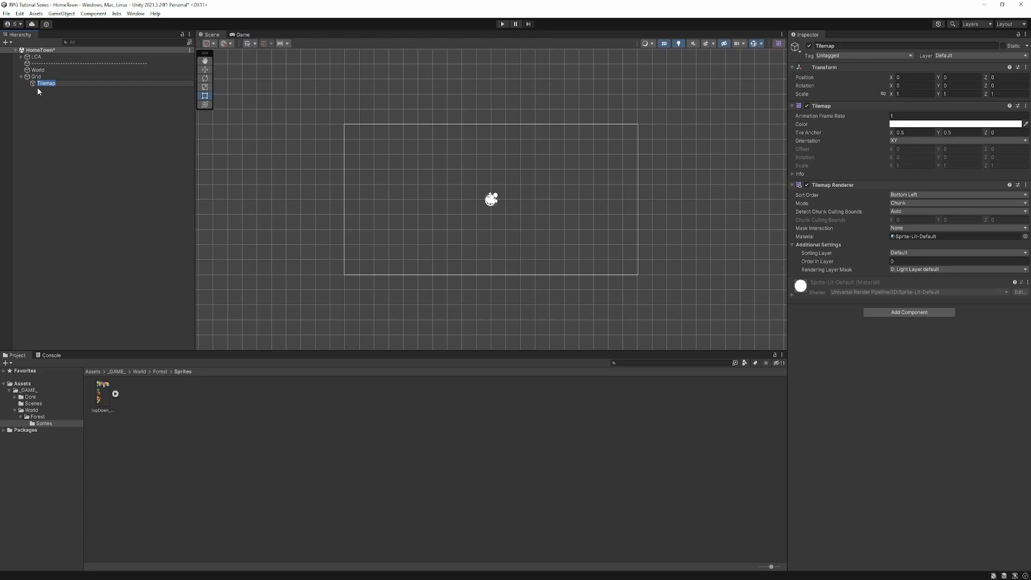
{"action": "left_click_drag", "start_coordinate": [32, 77], "coordinate": [39, 71]}
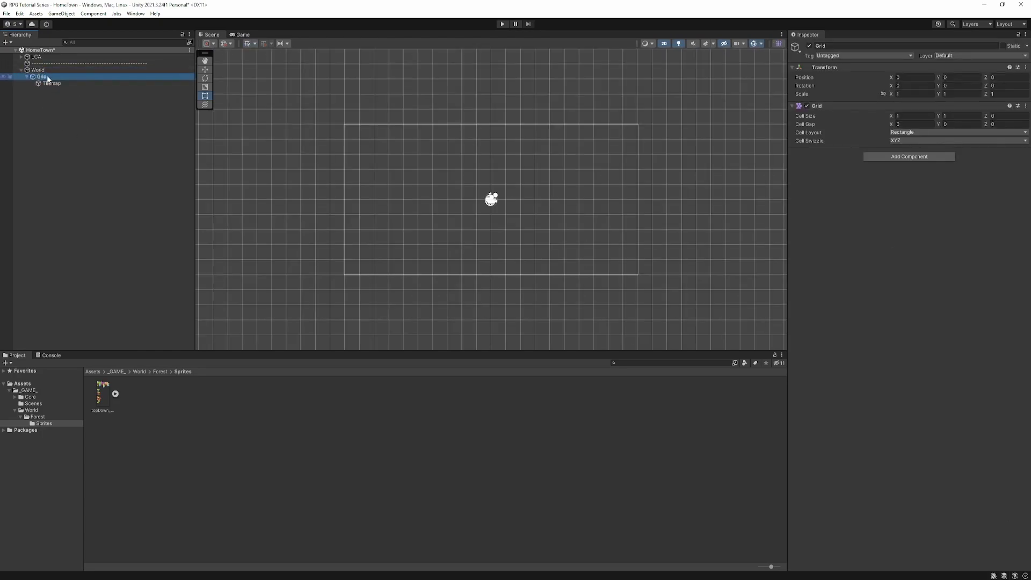
{"action": "left_click", "coordinate": [49, 83]}
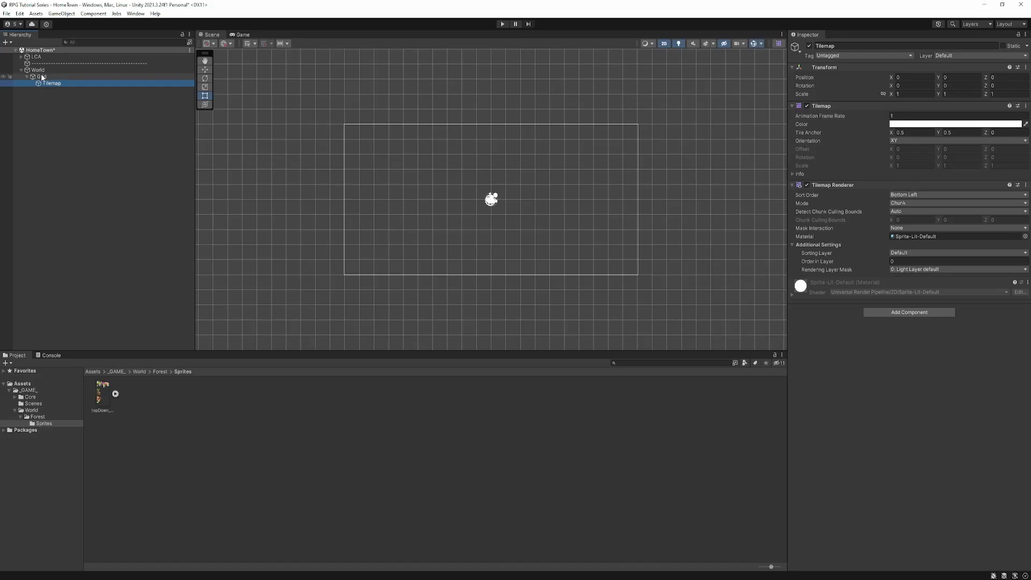
{"action": "left_click", "coordinate": [41, 76]}
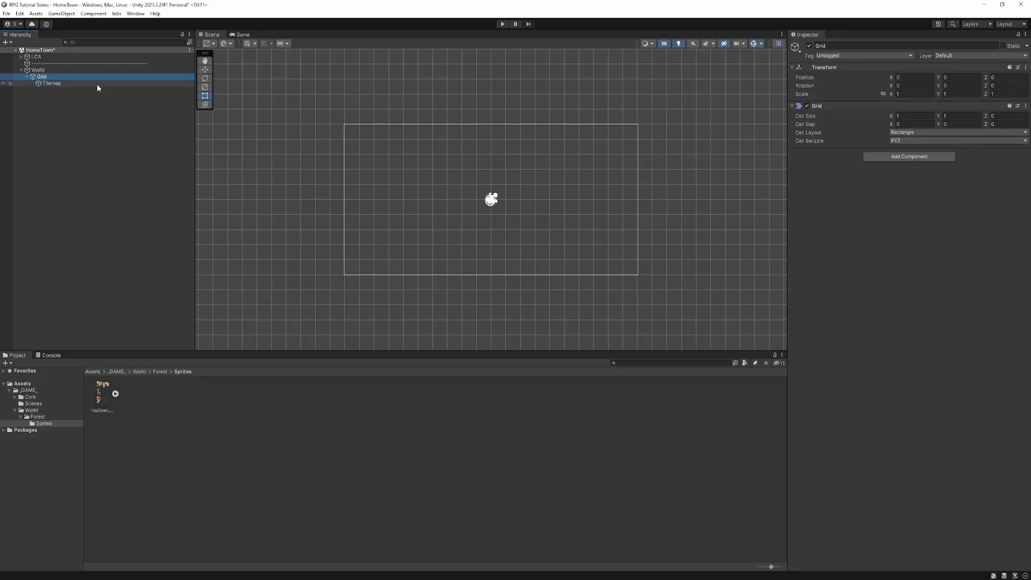
{"action": "left_click", "coordinate": [46, 84]}
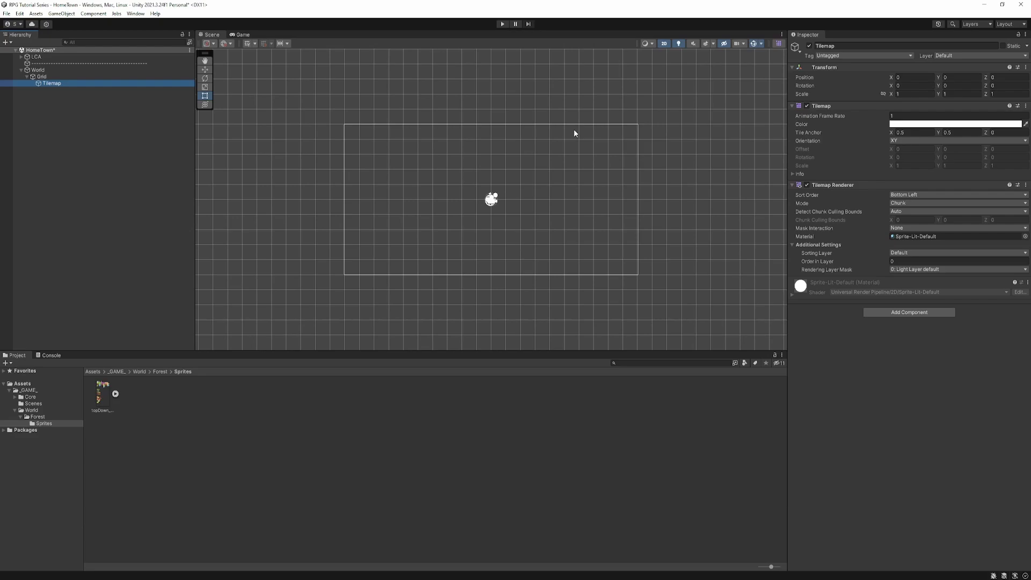
Rename the Tilemap to Water and duplicate it as a tilemap named Ground.
{"action": "left_click", "coordinate": [47, 84]}
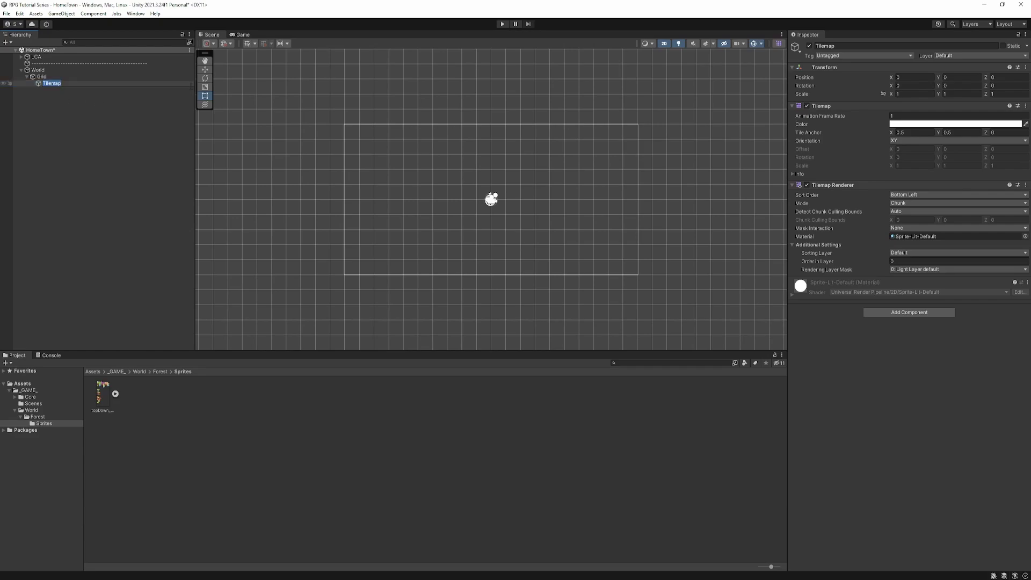
{"action": "type", "text": "Water"}
{"action": "key", "text": "Return"}
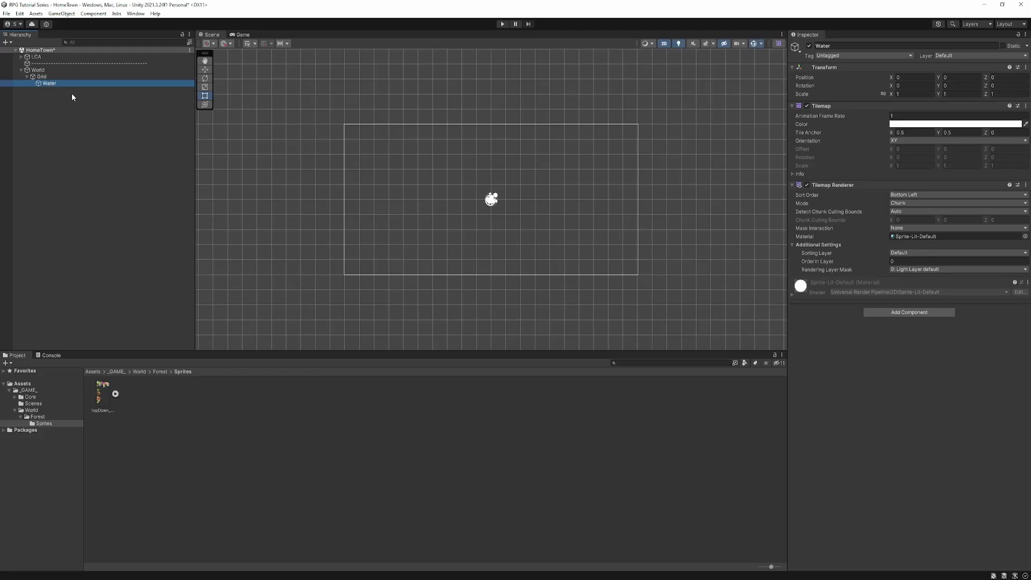
{"action": "key", "text": "ctrl+d"}
{"action": "key", "text": "F2"}
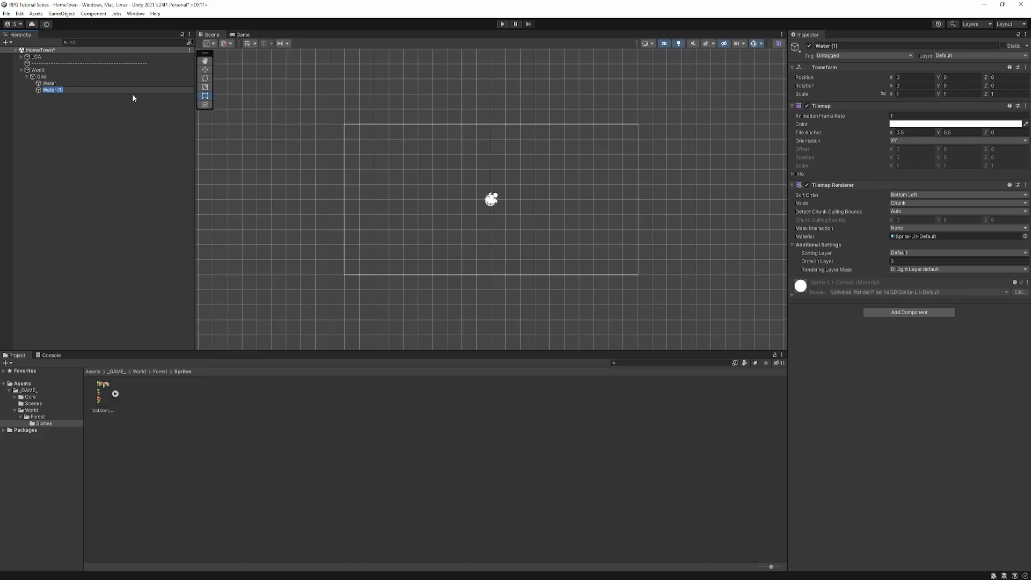
{"action": "type", "text": "Ground"}
{"action": "key", "text": "Return"}
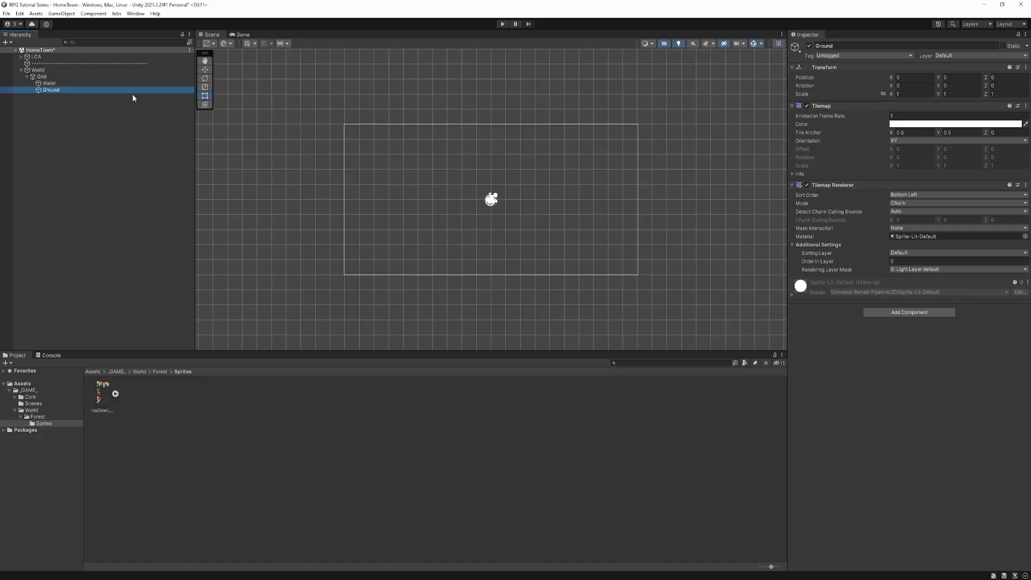
Duplicate Ground into a third tilemap named Vegetation, then select Water.
{"action": "left_click", "coordinate": [79, 115]}
{"action": "left_click", "coordinate": [62, 90]}
{"action": "key", "text": "ctrl+d"}
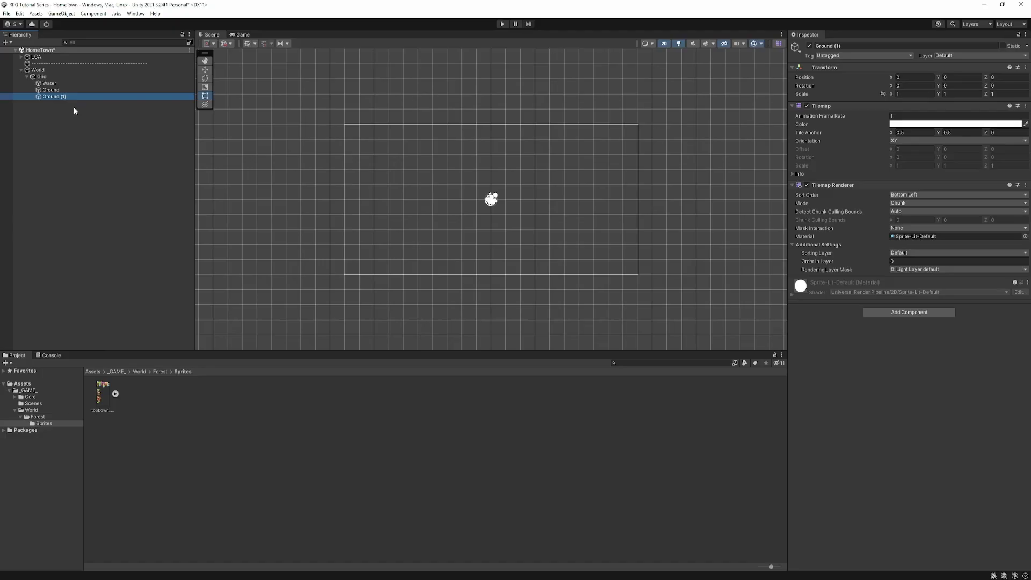
{"action": "key", "text": "F2"}
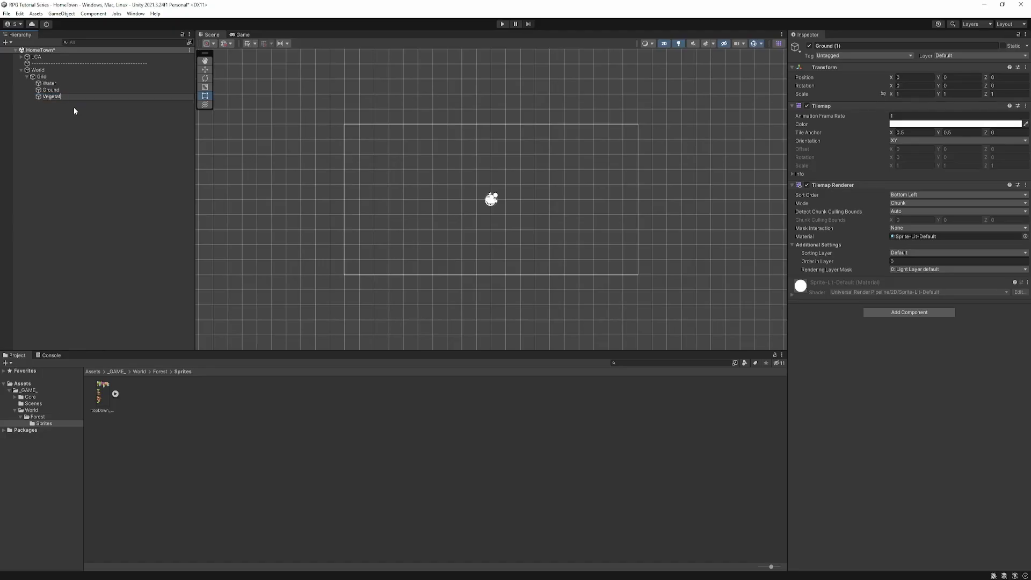
{"action": "type", "text": "Vegetation"}
{"action": "key", "text": "Return"}
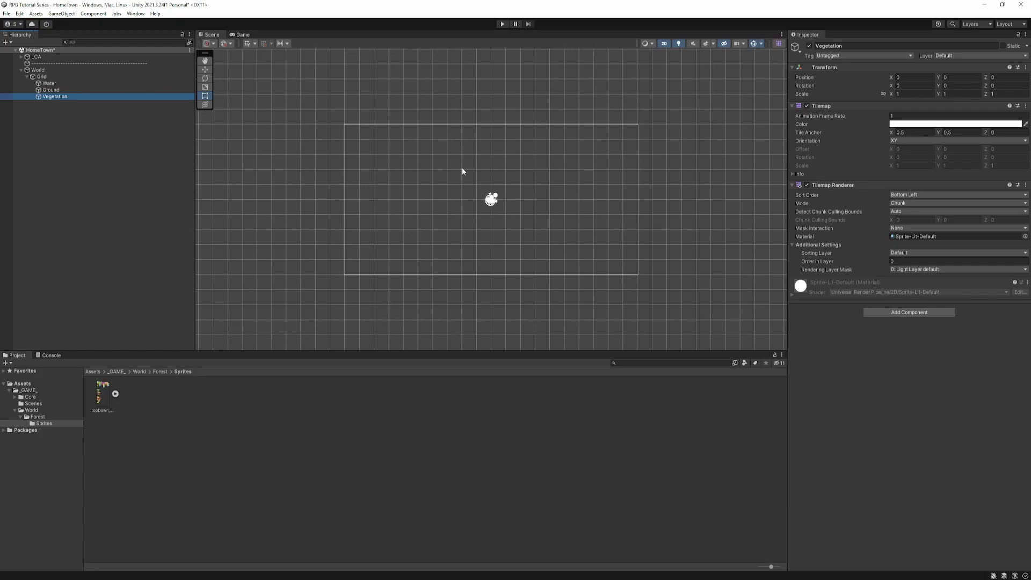
{"action": "left_click", "coordinate": [56, 83]}
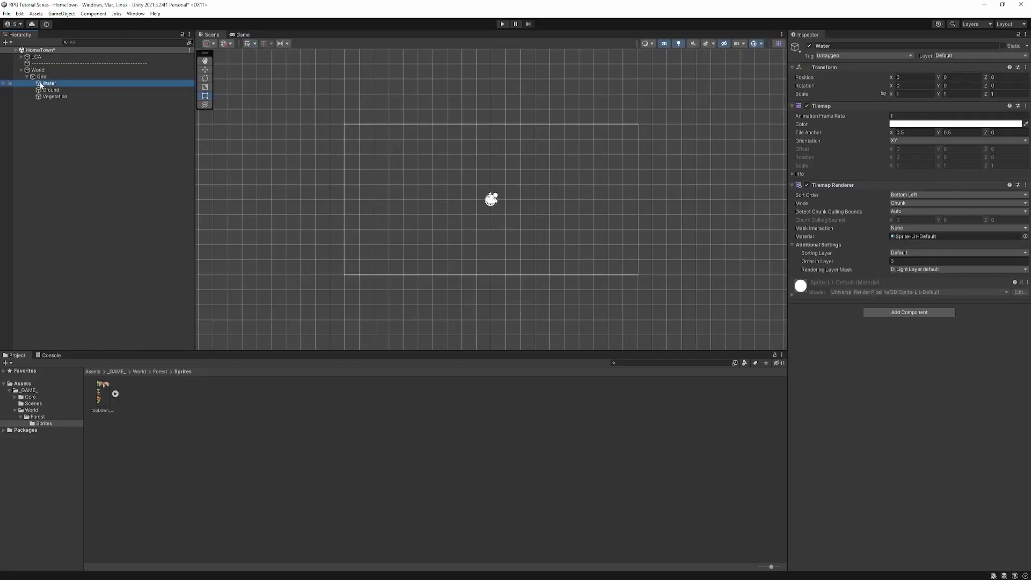
Select the Ground tilemap and briefly open the Tile Palette window.
{"action": "left_click", "coordinate": [40, 77]}
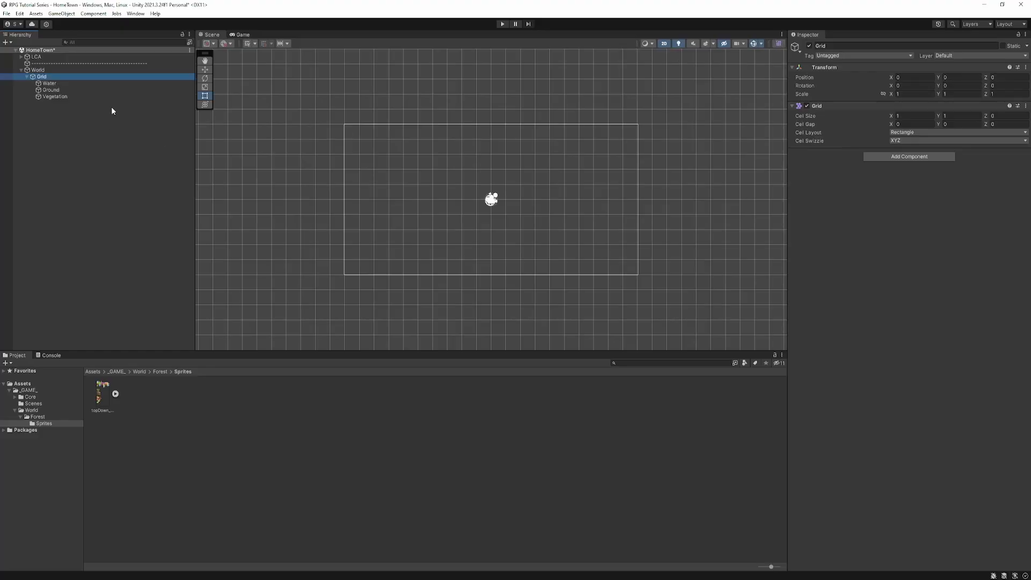
{"action": "left_click", "coordinate": [51, 90]}
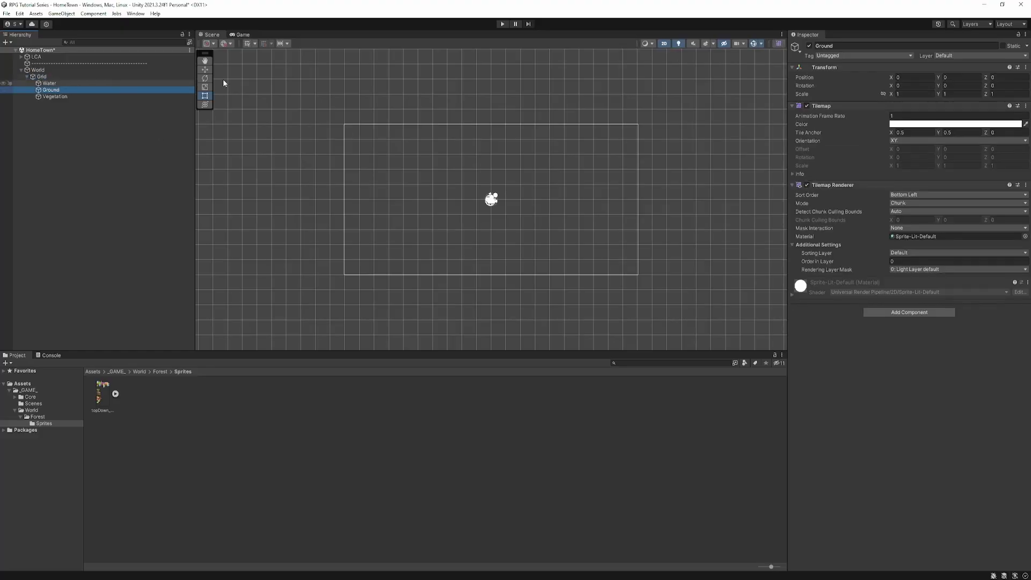
{"action": "left_click", "coordinate": [779, 43]}
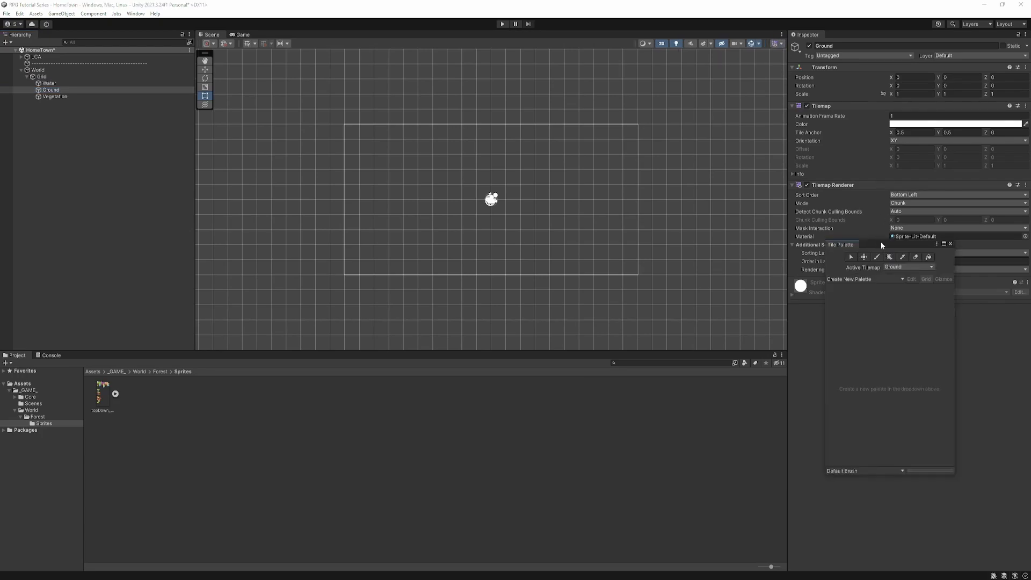
{"action": "left_click_drag", "start_coordinate": [881, 242], "coordinate": [612, 126]}
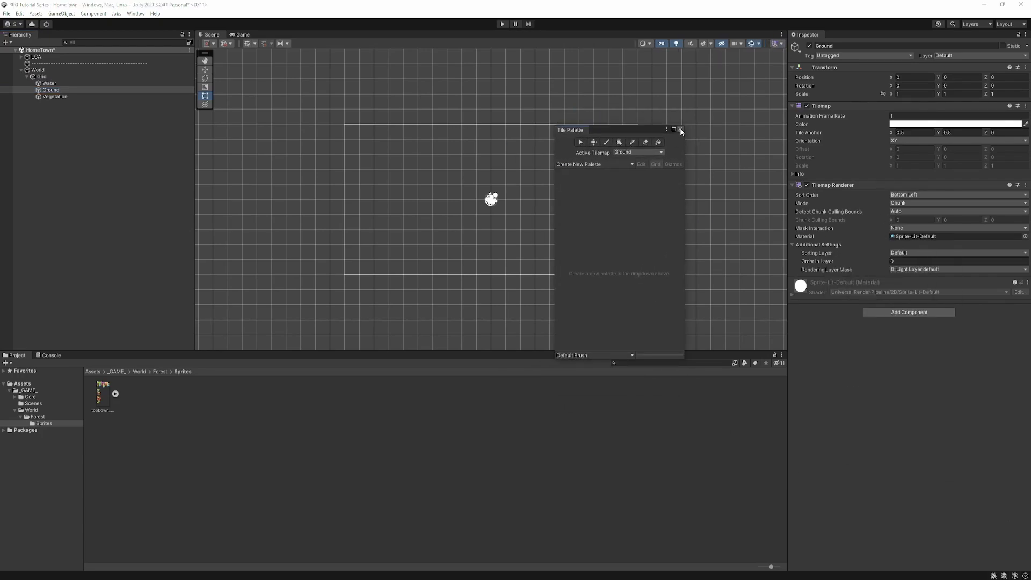
{"action": "left_click", "coordinate": [679, 128]}
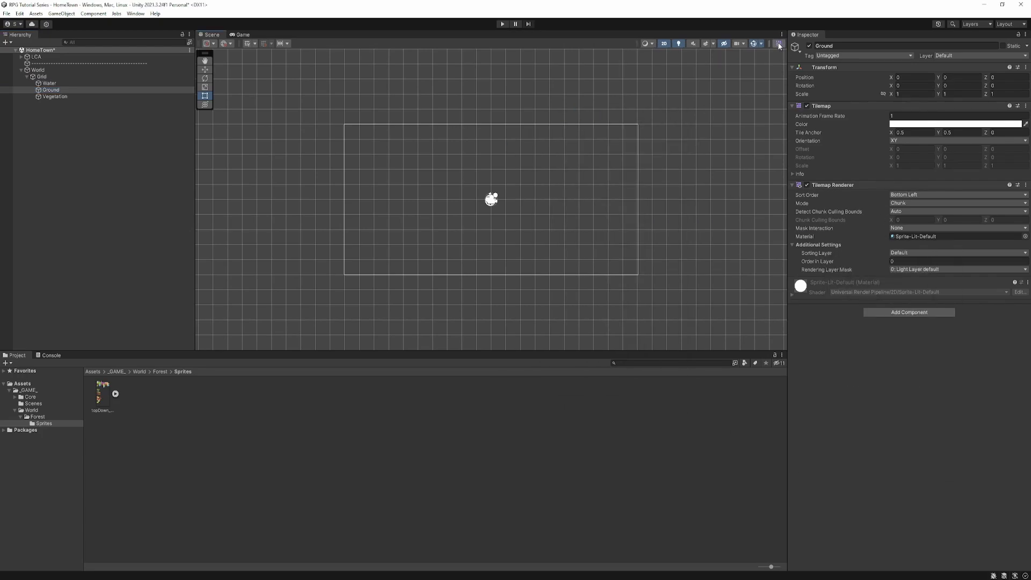
Reopen the Tile Palette from Window > 2D and dock it in the editor layout.
{"action": "left_click", "coordinate": [58, 57]}
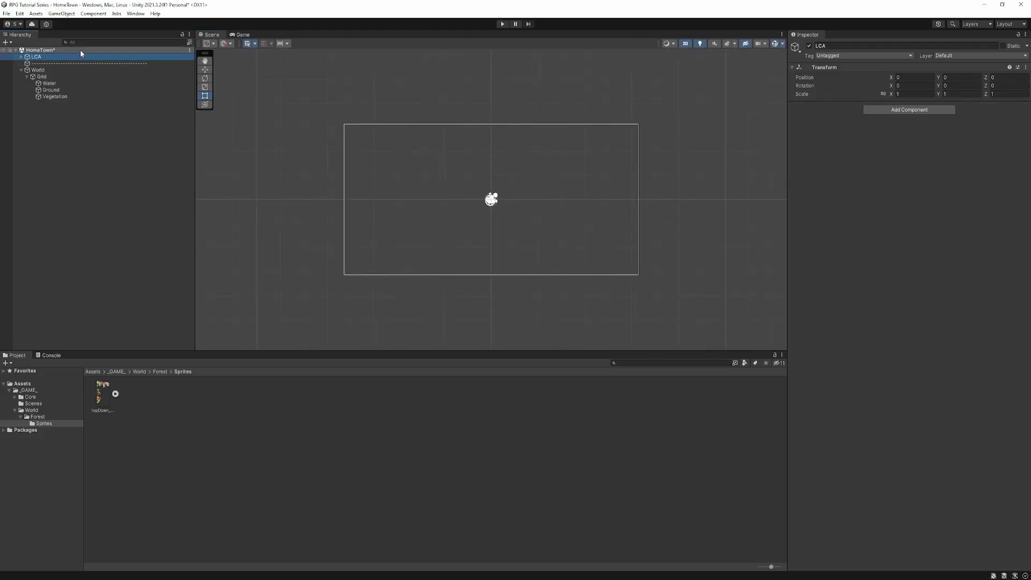
{"action": "left_click", "coordinate": [134, 182]}
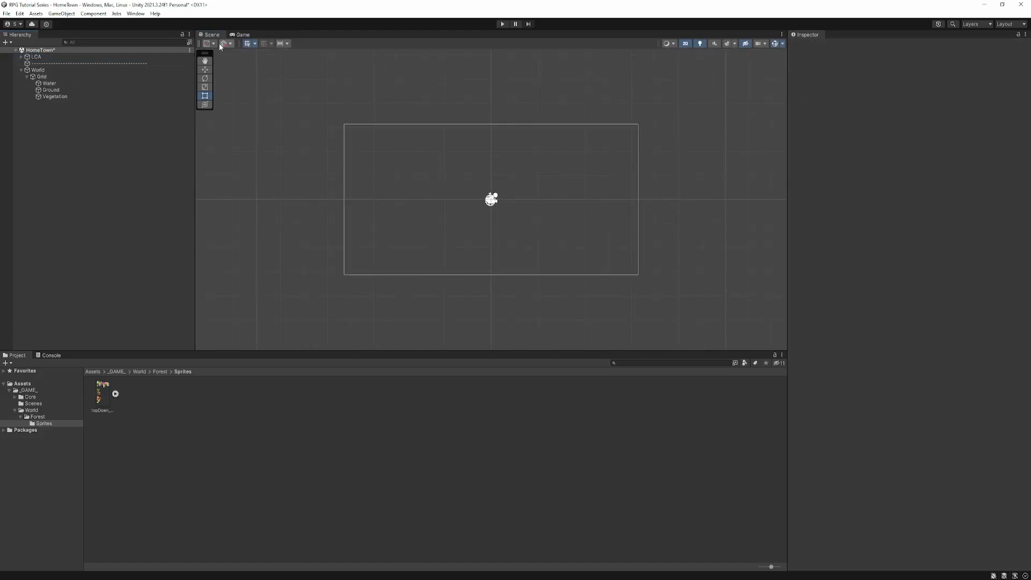
{"action": "left_click", "coordinate": [136, 14]}
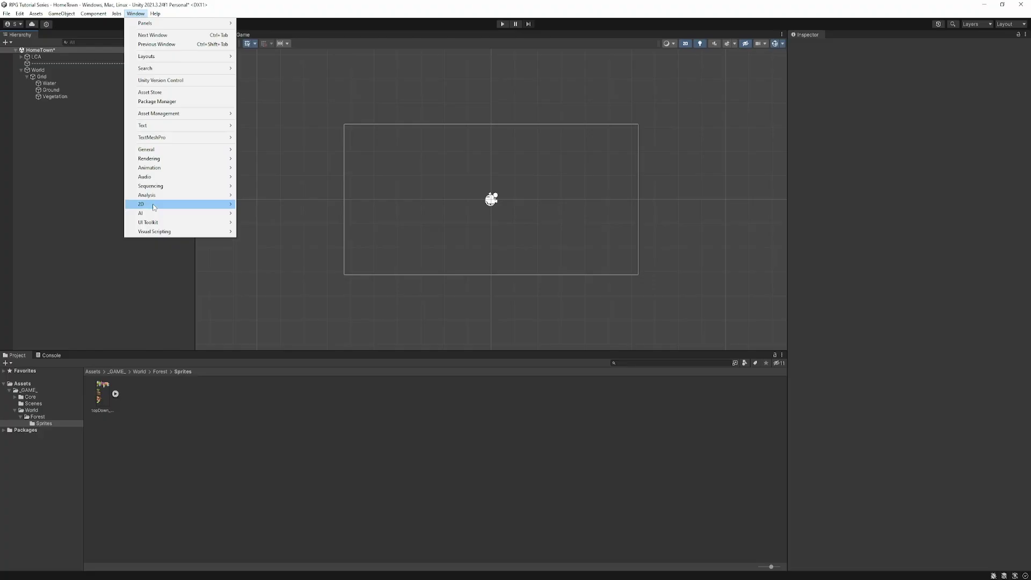
{"action": "mouse_move", "coordinate": [155, 205]}
{"action": "left_click", "coordinate": [290, 214]}
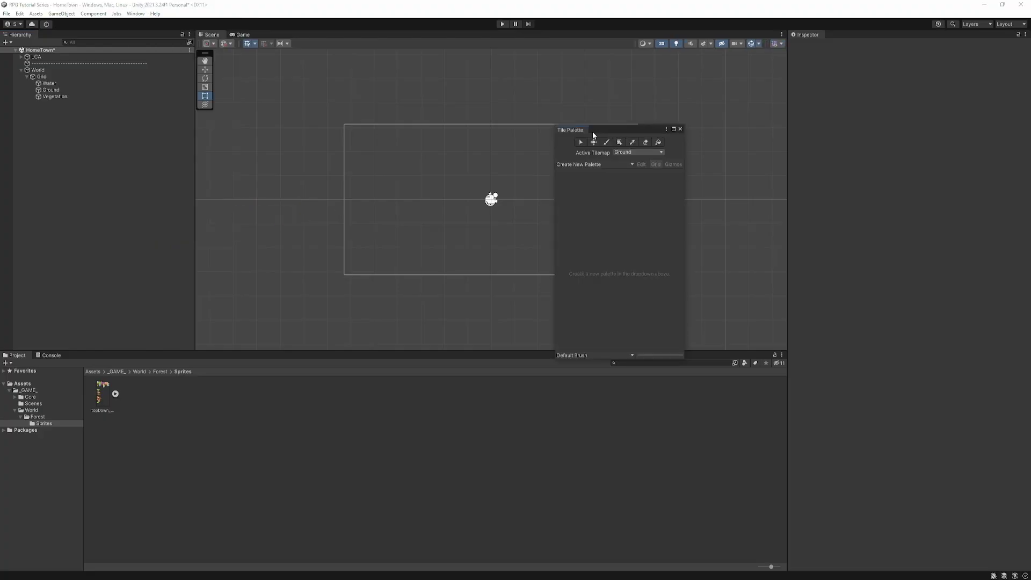
{"action": "left_click_drag", "start_coordinate": [593, 134], "coordinate": [852, 35]}
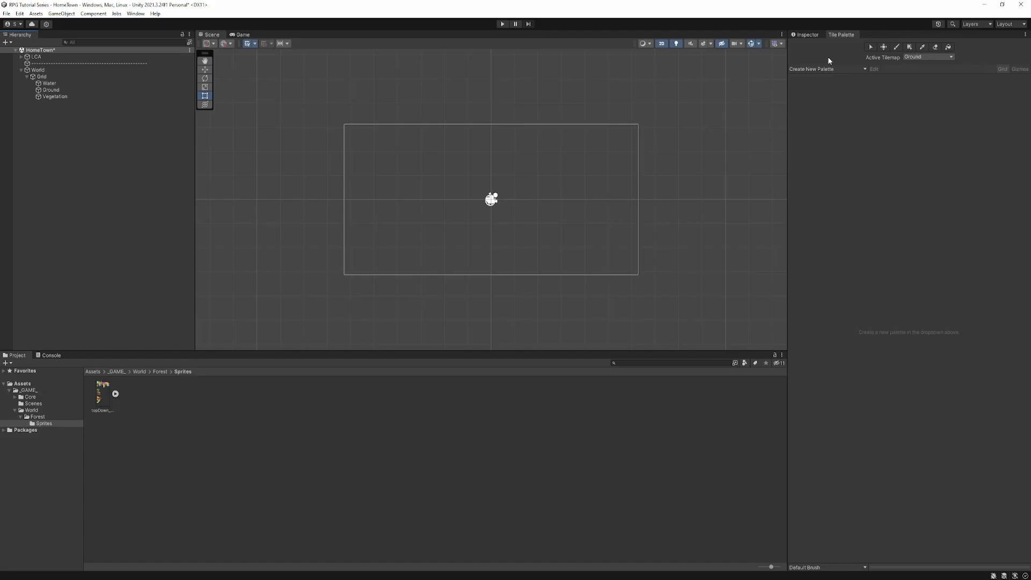
Create Tile Palettes and Tiles folders inside the Forest folder.
{"action": "left_click", "coordinate": [816, 68]}
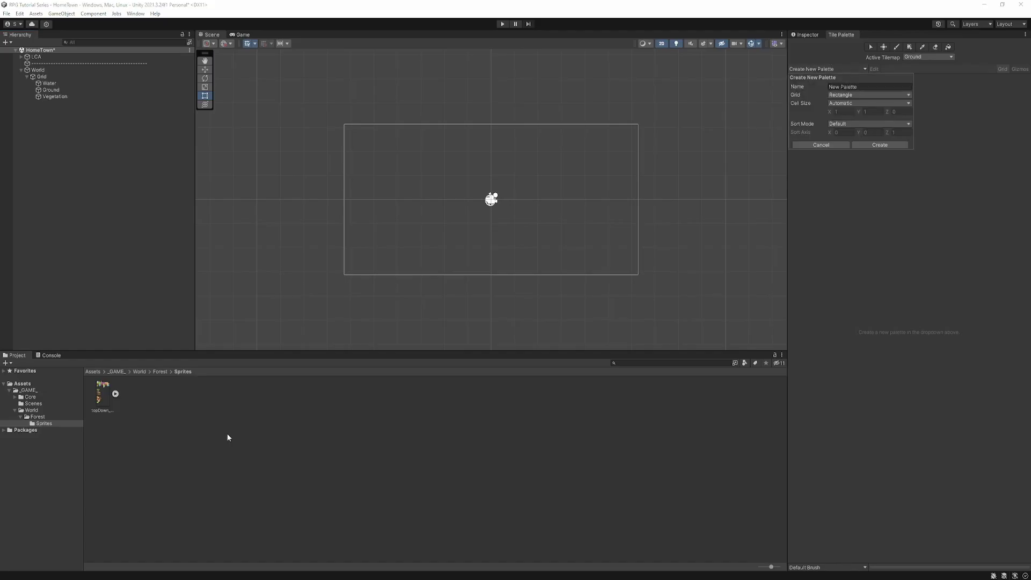
{"action": "left_click", "coordinate": [168, 372]}
{"action": "left_click", "coordinate": [168, 372]}
{"action": "right_click", "coordinate": [158, 419]}
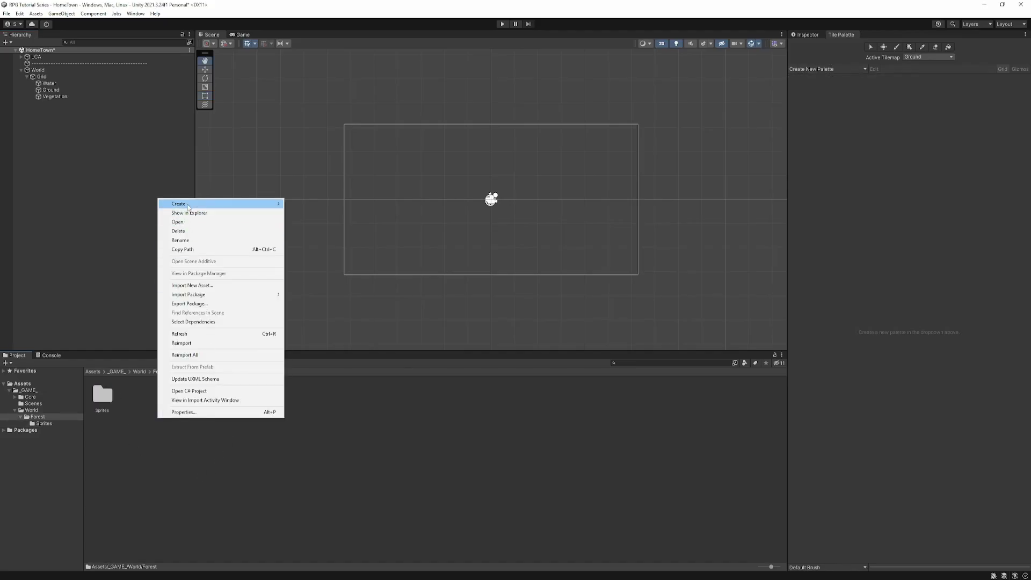
{"action": "mouse_move", "coordinate": [188, 206]}
{"action": "left_click", "coordinate": [300, 176]}
{"action": "type", "text": "Tile Pal"}
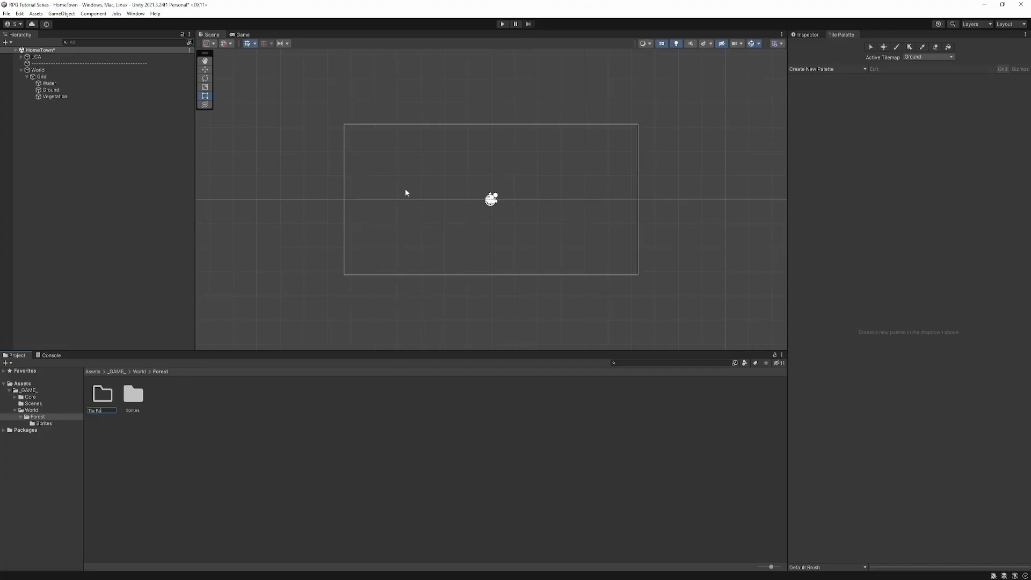
{"action": "type", "text": "ettes"}
{"action": "key", "text": "Return"}
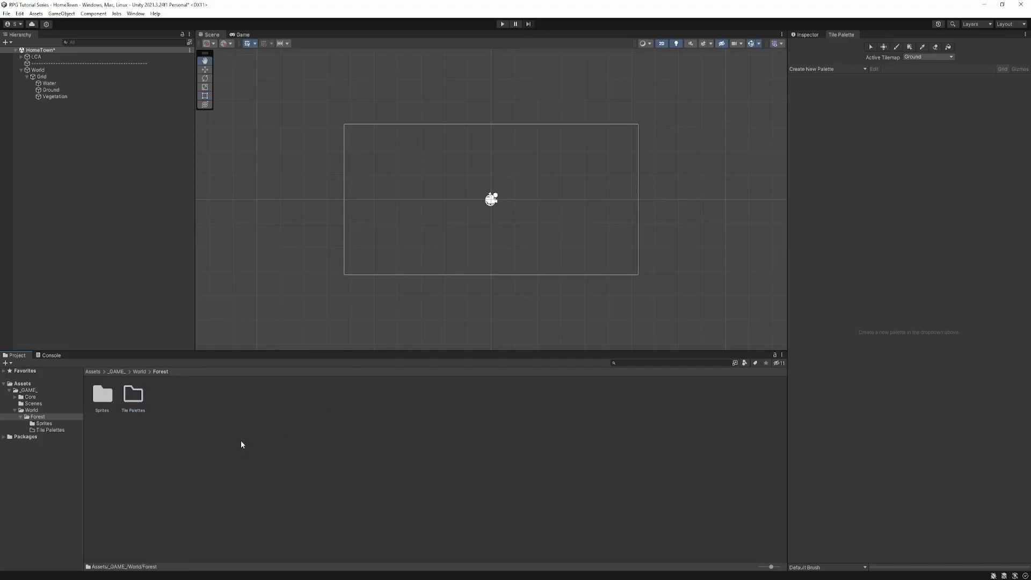
{"action": "right_click", "coordinate": [242, 443]}
{"action": "mouse_move", "coordinate": [297, 225]}
{"action": "left_click", "coordinate": [401, 177]}
{"action": "type", "text": "Tiles"}
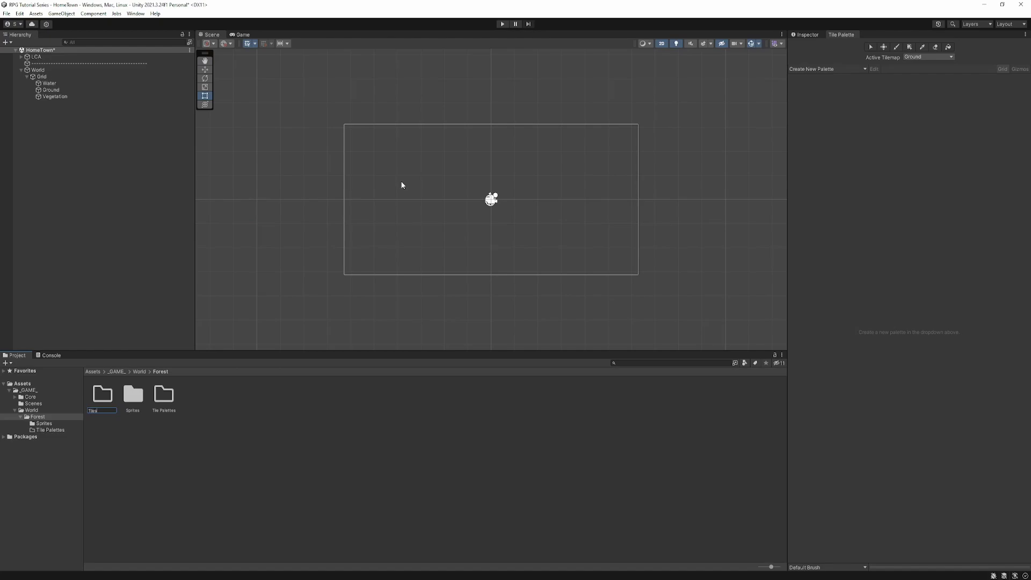
{"action": "key", "text": "Return"}
{"action": "key", "text": "Return"}
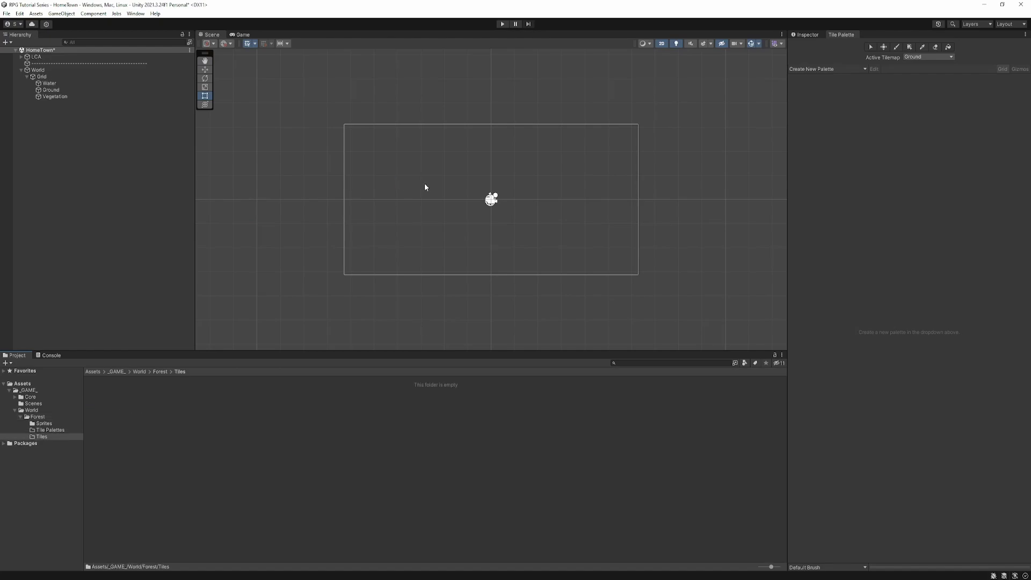
Inside Tiles, create Standard and Rule subfolders.
{"action": "right_click", "coordinate": [249, 437]}
{"action": "mouse_move", "coordinate": [317, 224]}
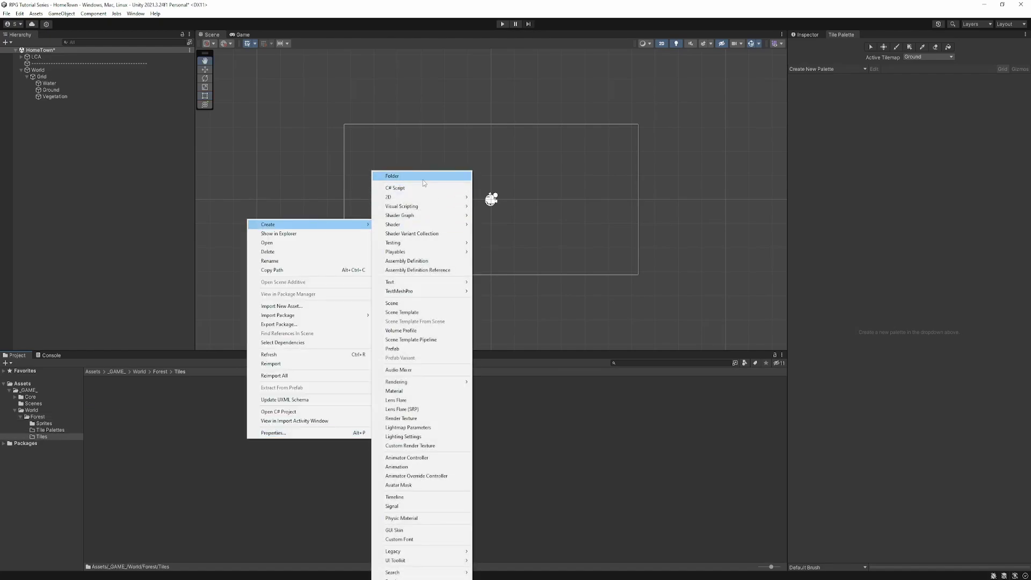
{"action": "left_click", "coordinate": [444, 176]}
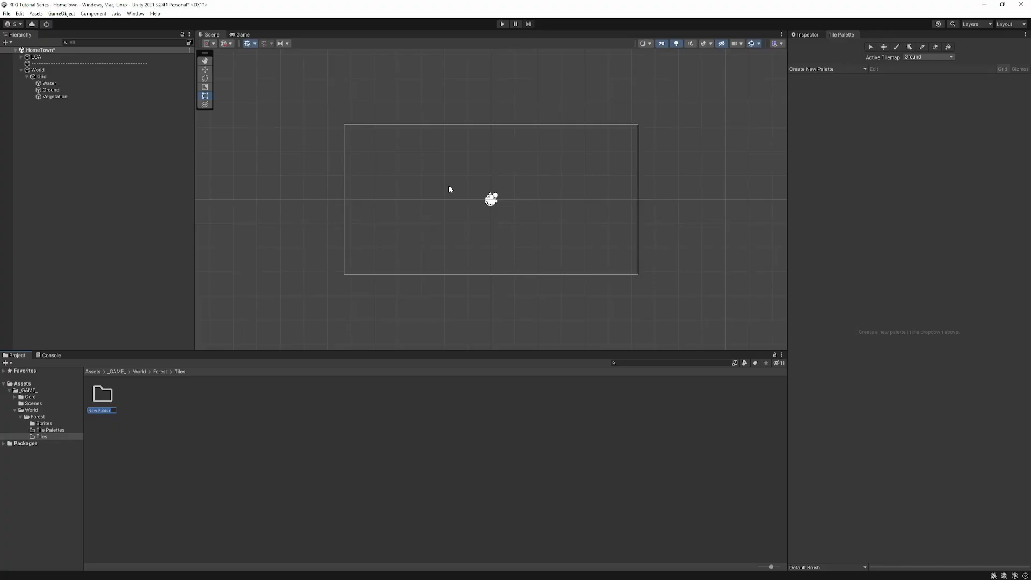
{"action": "type", "text": "G"}
{"action": "key", "text": "Return"}
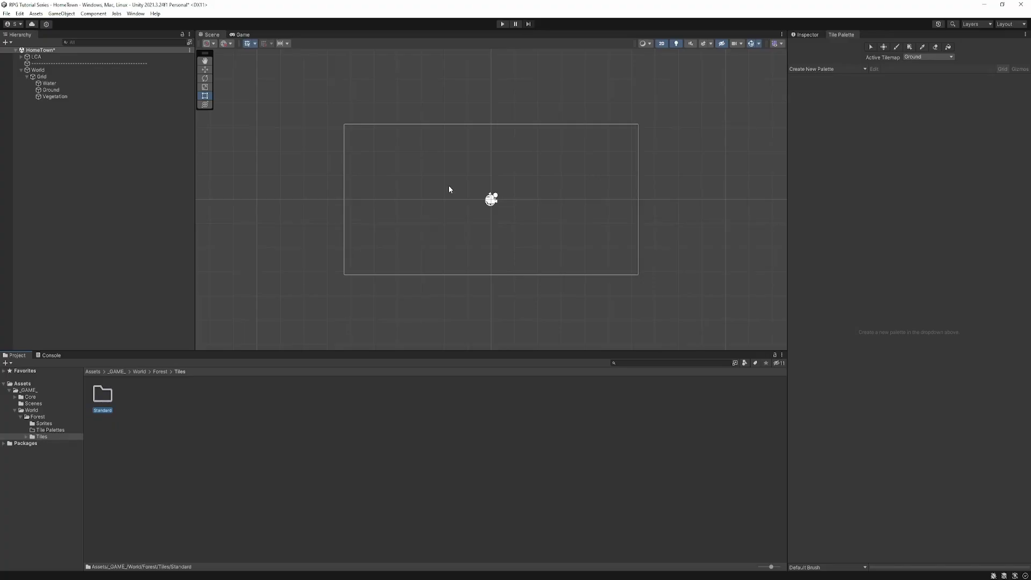
{"action": "left_click", "coordinate": [253, 454]}
{"action": "right_click", "coordinate": [254, 454]}
{"action": "mouse_move", "coordinate": [322, 235]}
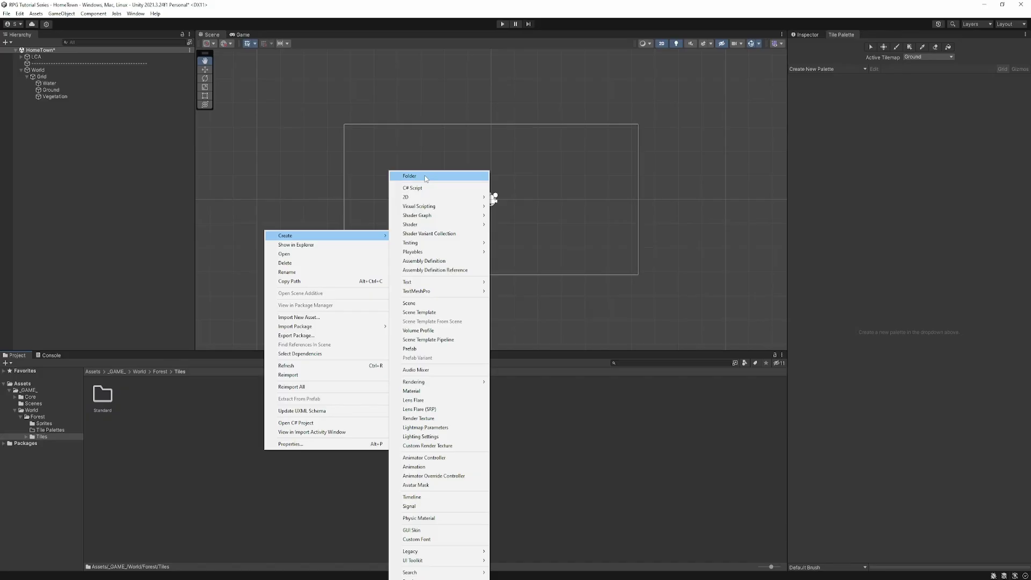
{"action": "left_click", "coordinate": [457, 176]}
{"action": "type", "text": "R"}
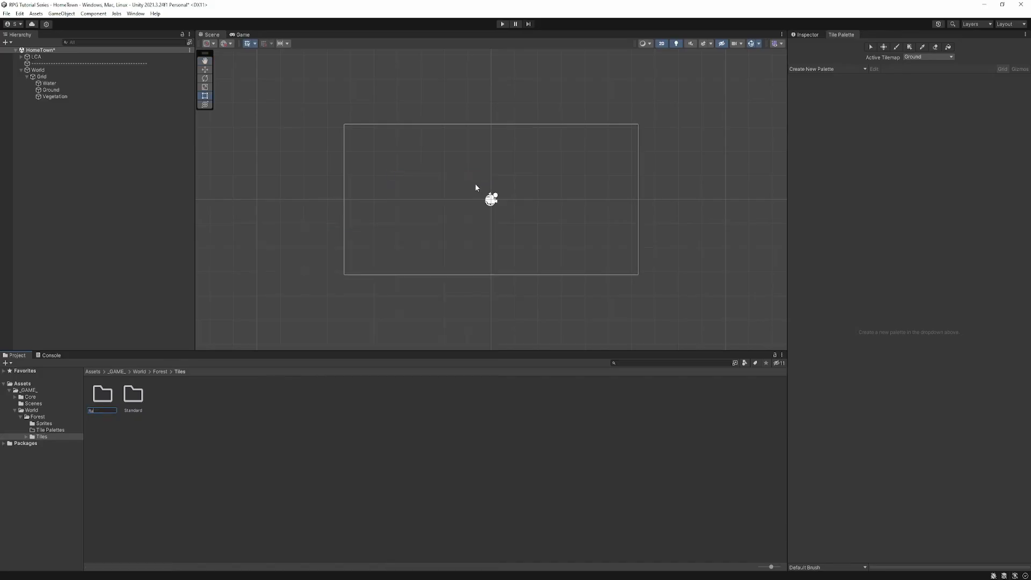
{"action": "type", "text": "ule"}
{"action": "key", "text": "Return"}
Add an Animated subfolder in Tiles, then peek into Standard and return.
{"action": "right_click", "coordinate": [266, 429]}
{"action": "mouse_move", "coordinate": [285, 215]}
{"action": "left_click", "coordinate": [453, 176]}
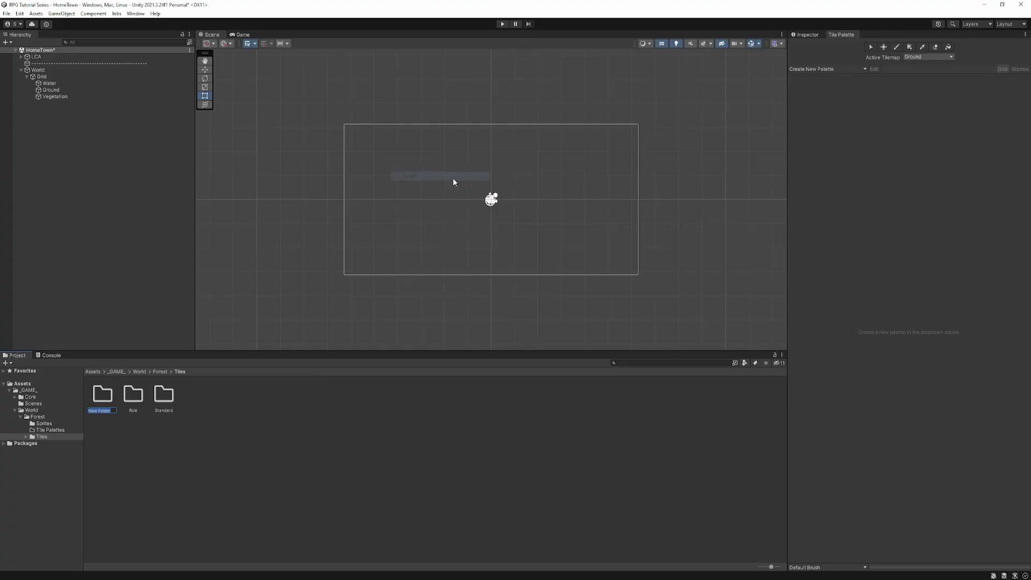
{"action": "type", "text": "Animated"}
{"action": "key", "text": "Return"}
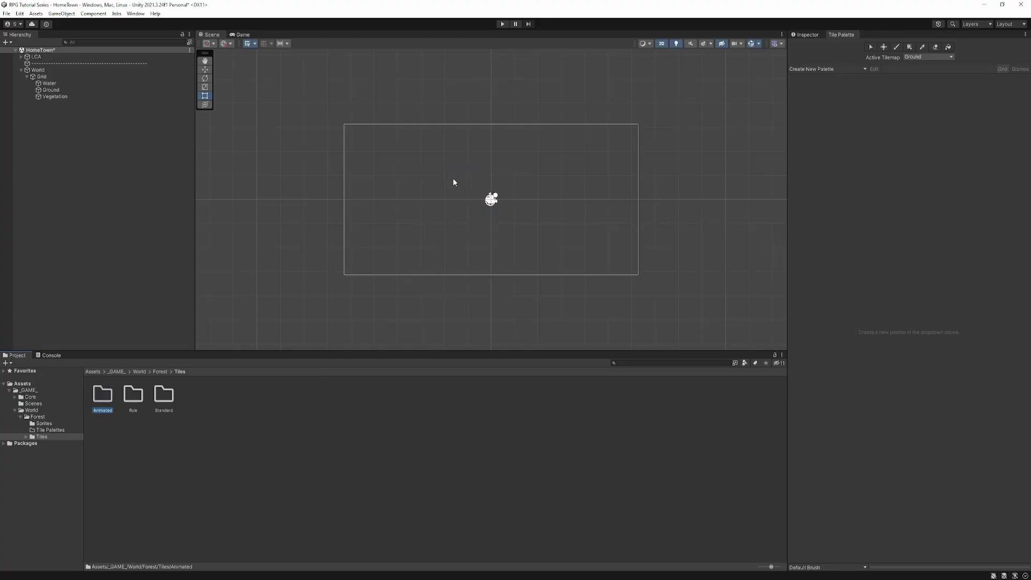
{"action": "left_click", "coordinate": [258, 457]}
{"action": "double_click", "coordinate": [163, 398]}
{"action": "left_click", "coordinate": [180, 371]}
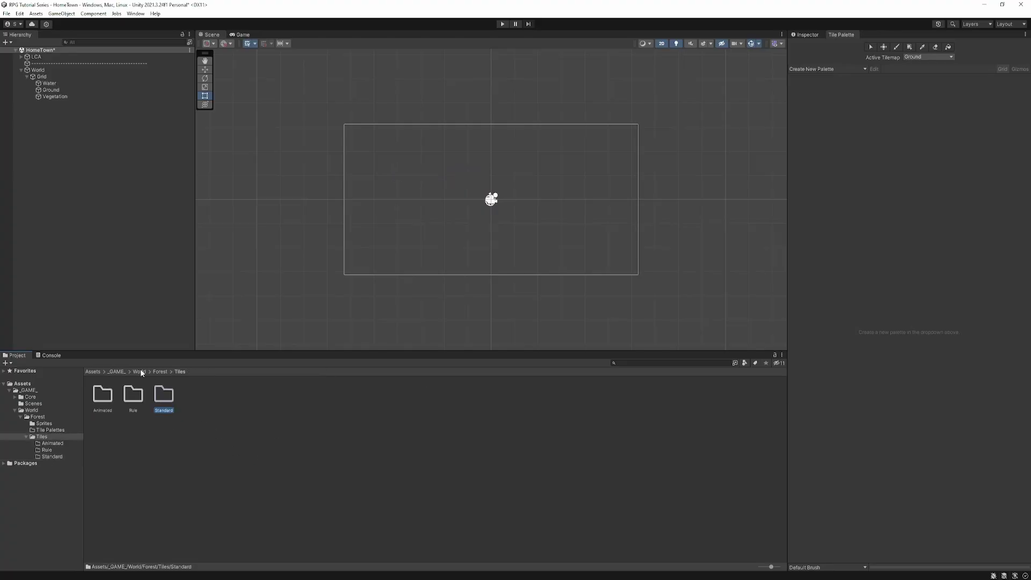
Browse the Project window to the Forest Tile Palettes folder.
{"action": "left_click", "coordinate": [160, 372]}
{"action": "left_click", "coordinate": [139, 371]}
{"action": "double_click", "coordinate": [108, 399]}
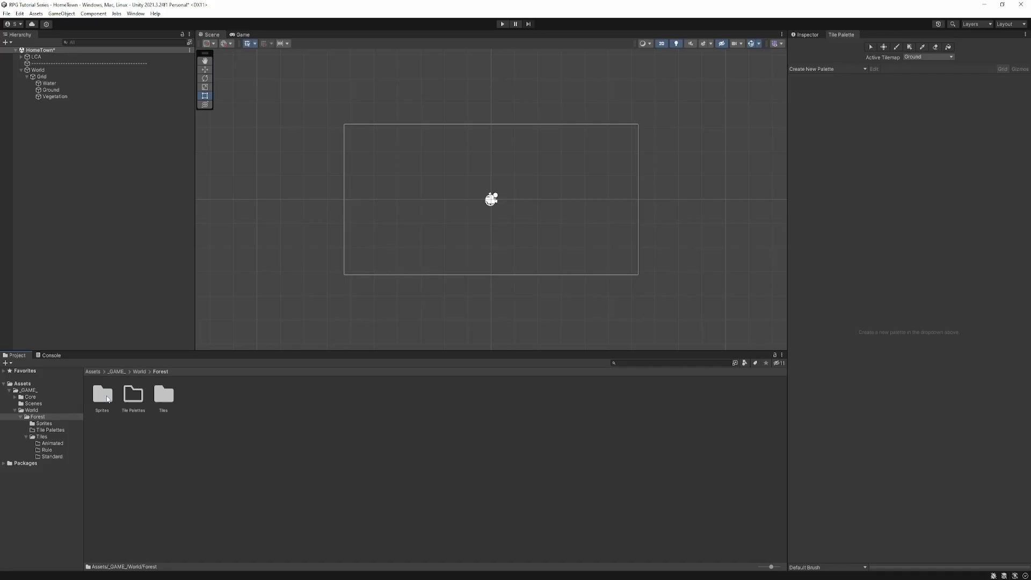
{"action": "double_click", "coordinate": [134, 402]}
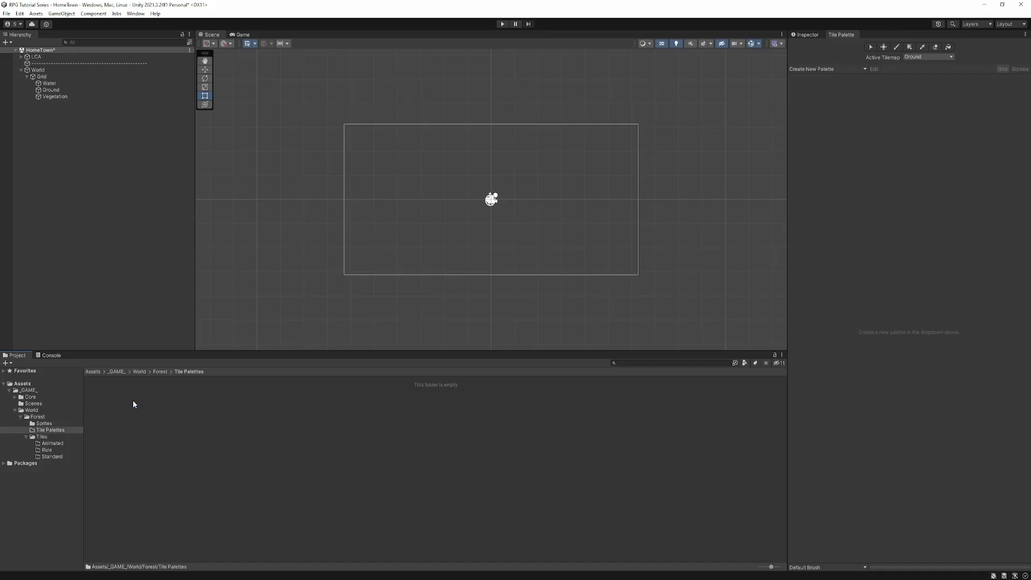
Create a new palette named Forest, saved in World/Forest/Tile Palettes.
{"action": "left_click", "coordinate": [827, 69]}
{"action": "type", "text": "F"}
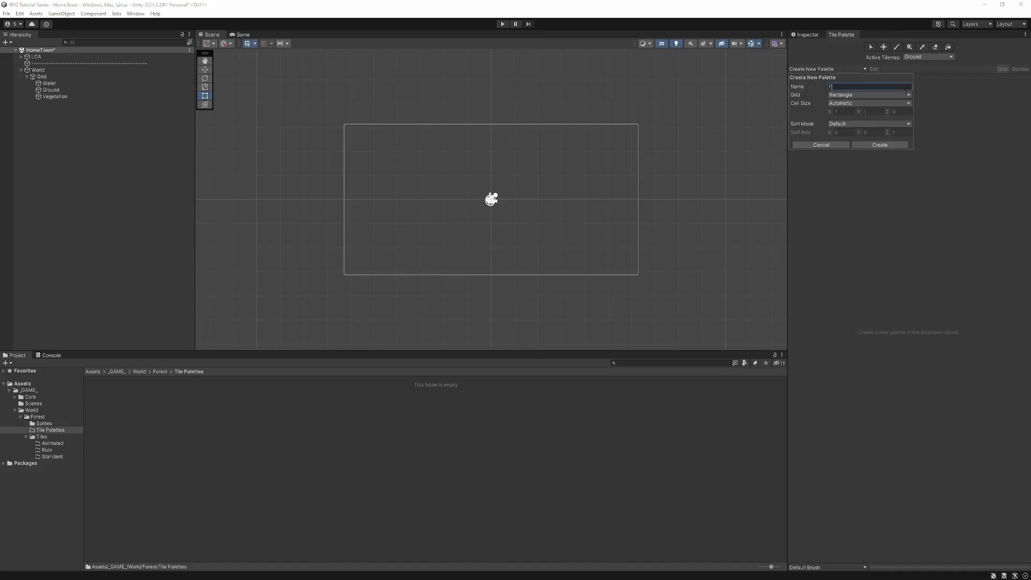
{"action": "type", "text": "orest"}
{"action": "left_click", "coordinate": [884, 144]}
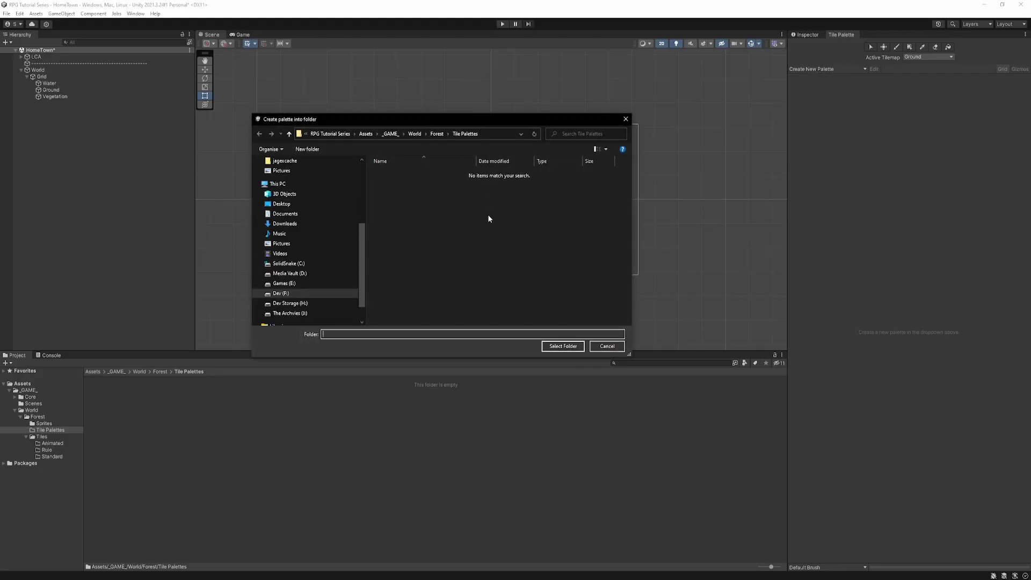
{"action": "left_click", "coordinate": [437, 133]}
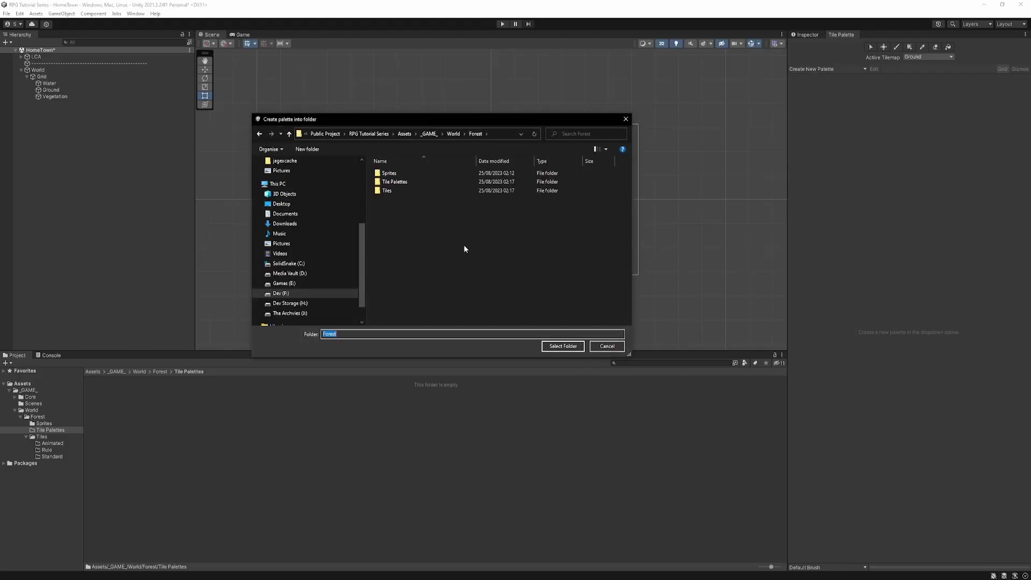
{"action": "double_click", "coordinate": [394, 183]}
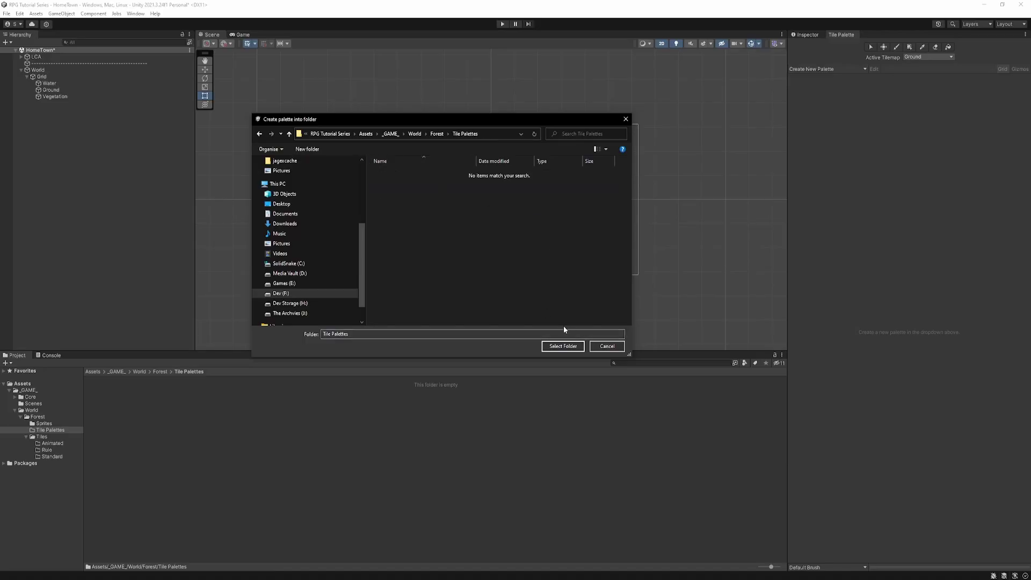
{"action": "left_click", "coordinate": [557, 348]}
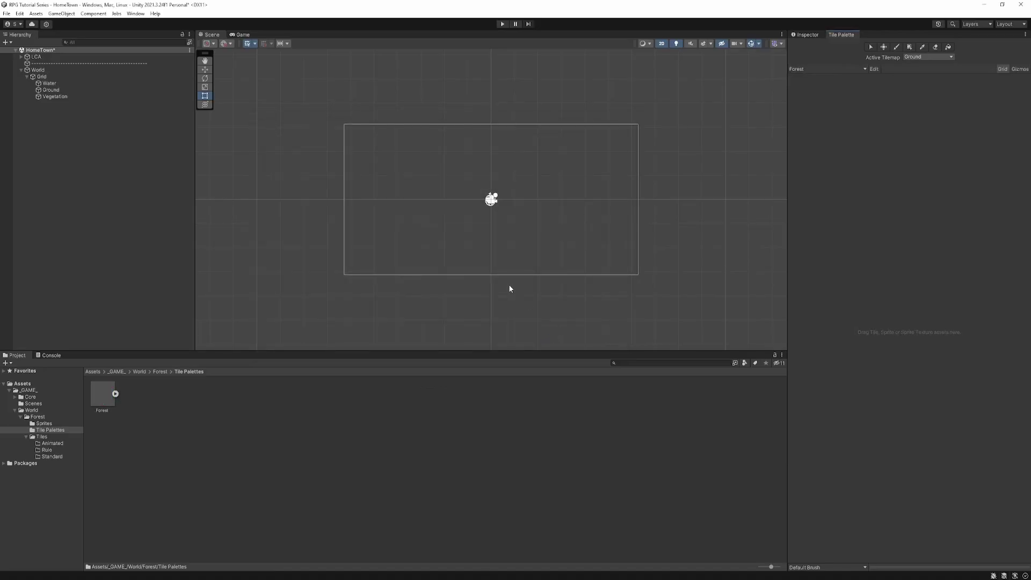
Inspect the Forest palette asset, keep Forest active in the Tile Palette, and open Sprites.
{"action": "left_click", "coordinate": [131, 435]}
{"action": "left_click", "coordinate": [105, 399]}
{"action": "left_click", "coordinate": [808, 35]}
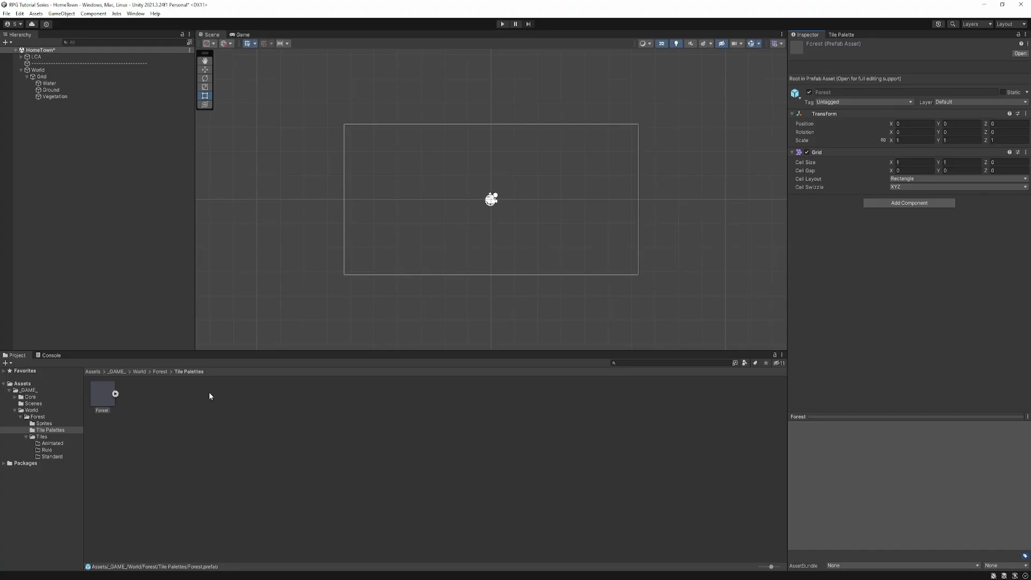
{"action": "left_click", "coordinate": [159, 372]}
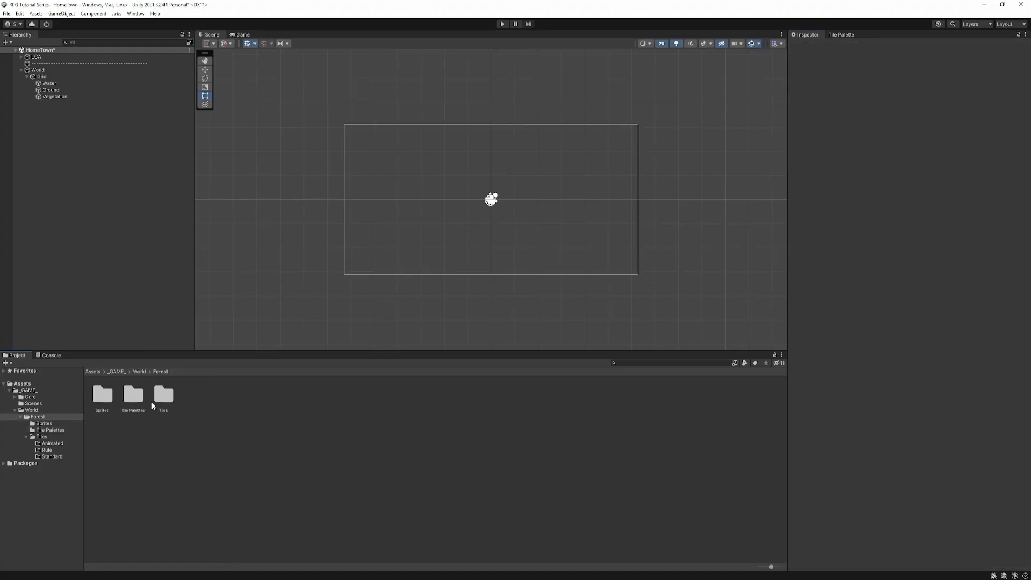
{"action": "left_click", "coordinate": [851, 34]}
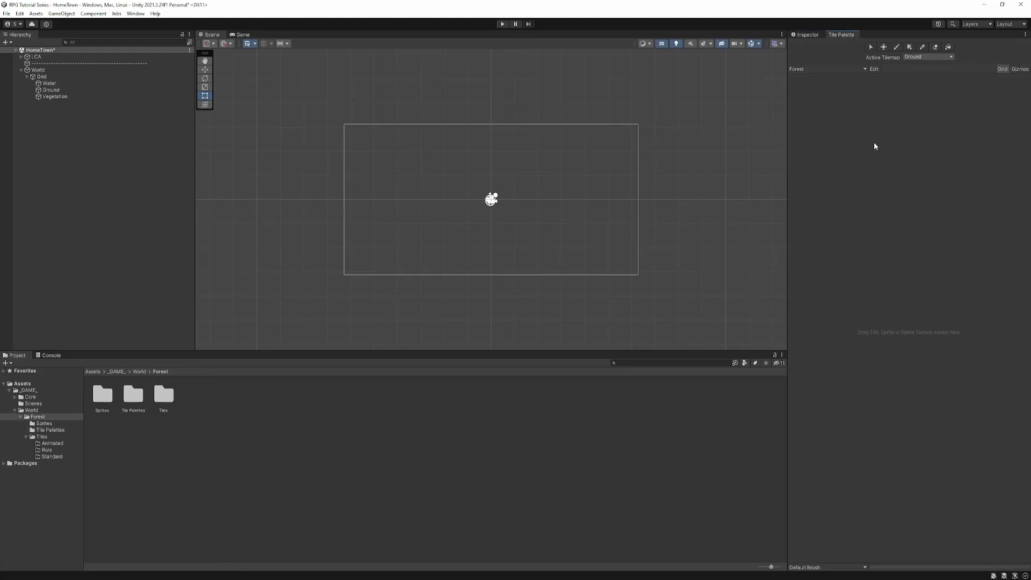
{"action": "left_click", "coordinate": [832, 69]}
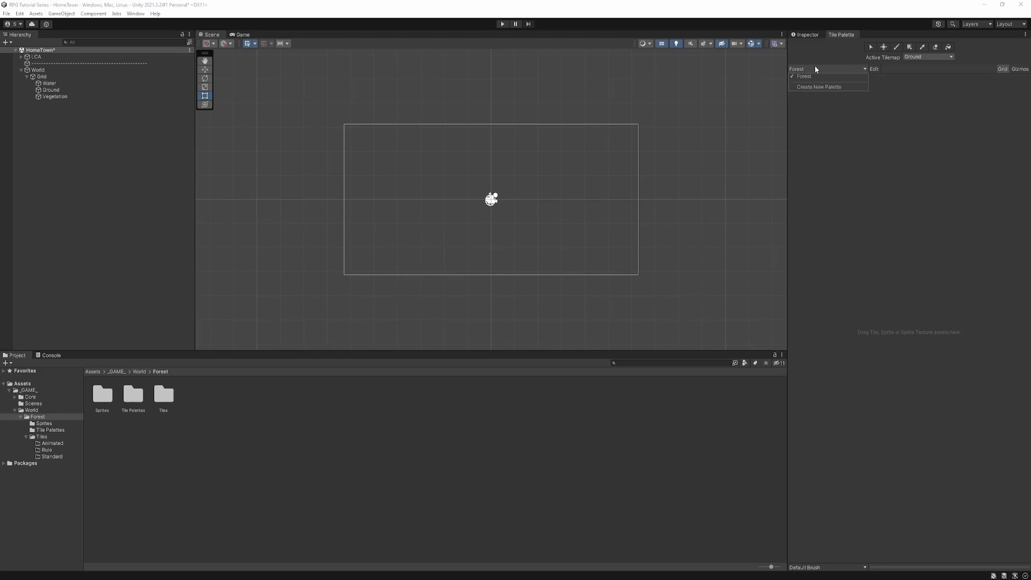
{"action": "left_click", "coordinate": [816, 68]}
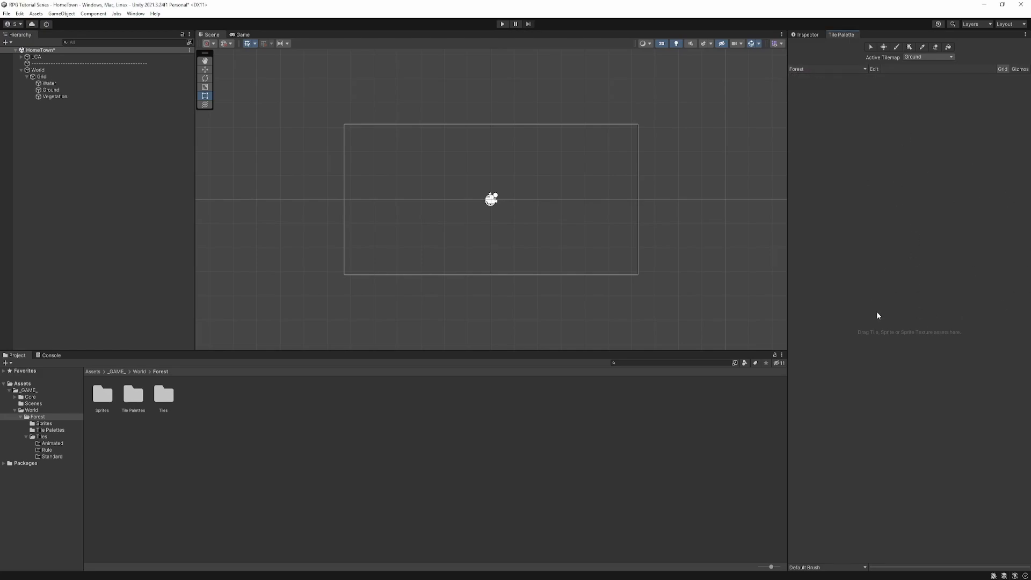
{"action": "double_click", "coordinate": [103, 403]}
Generate tiles from the topDown sprite sheet into Tiles/Standard, filling the Forest palette.
{"action": "left_click_drag", "start_coordinate": [98, 401], "coordinate": [837, 209]}
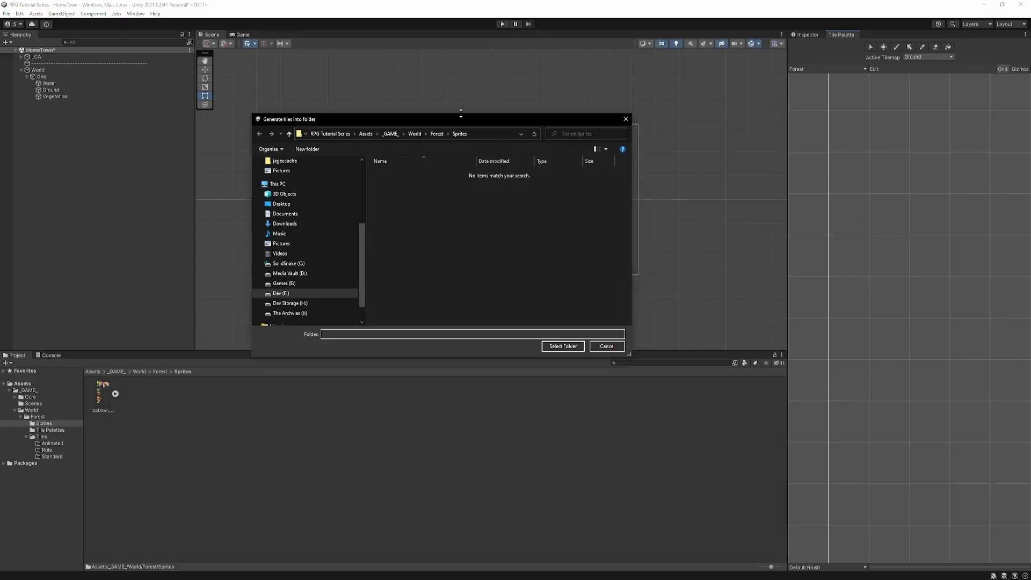
{"action": "left_click", "coordinate": [436, 134]}
{"action": "left_click", "coordinate": [395, 182]}
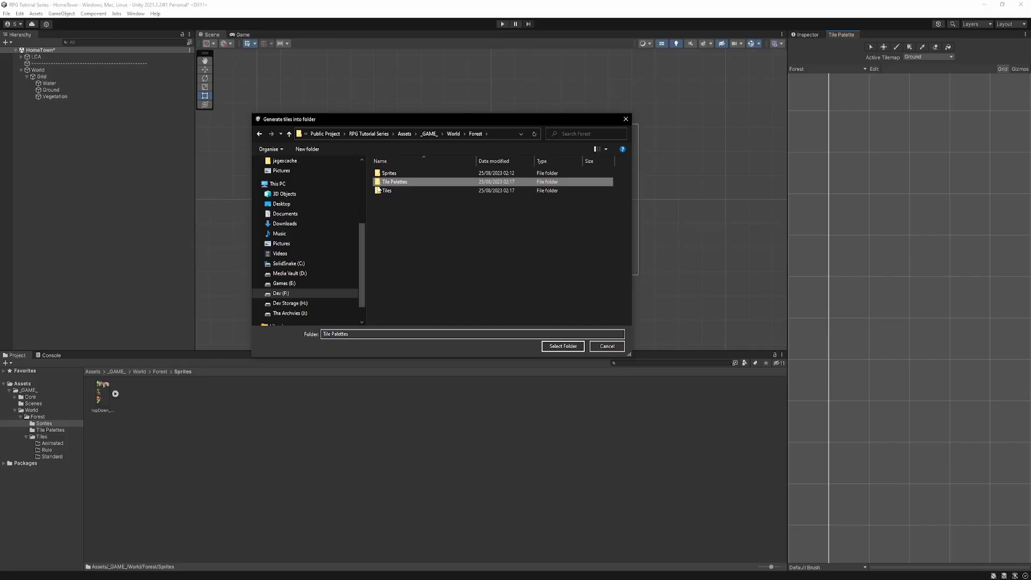
{"action": "left_click", "coordinate": [384, 192]}
{"action": "double_click", "coordinate": [385, 191]}
{"action": "double_click", "coordinate": [387, 191]}
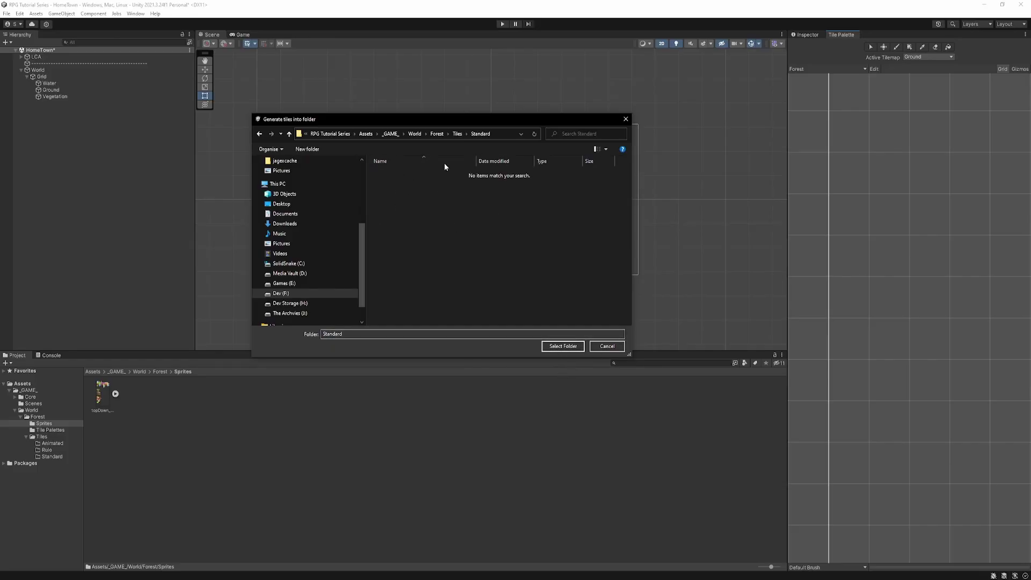
{"action": "left_click", "coordinate": [562, 346]}
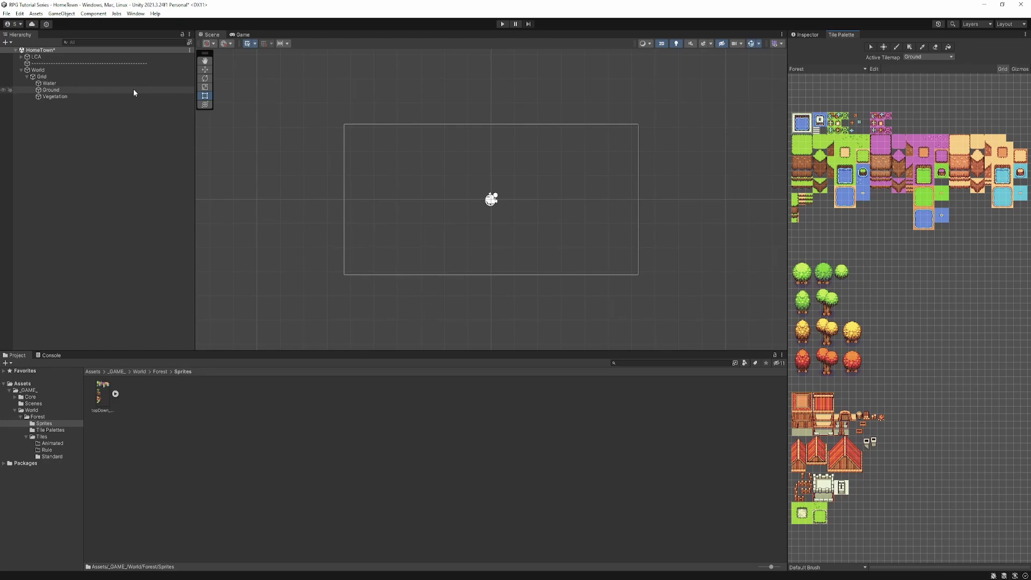
Make Water the active tilemap and pick the plain rippled water tile.
{"action": "left_click", "coordinate": [923, 56]}
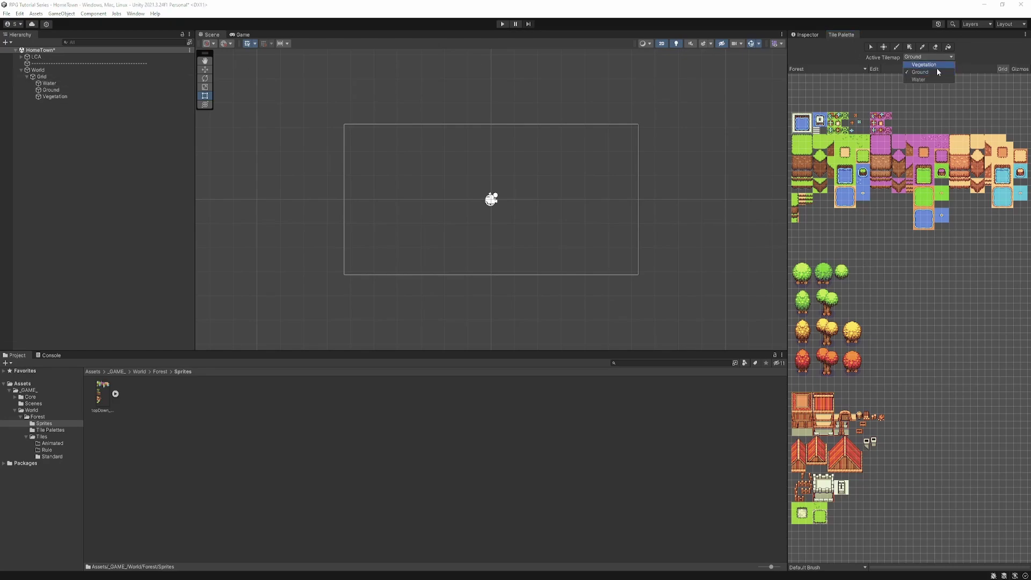
{"action": "left_click", "coordinate": [919, 79]}
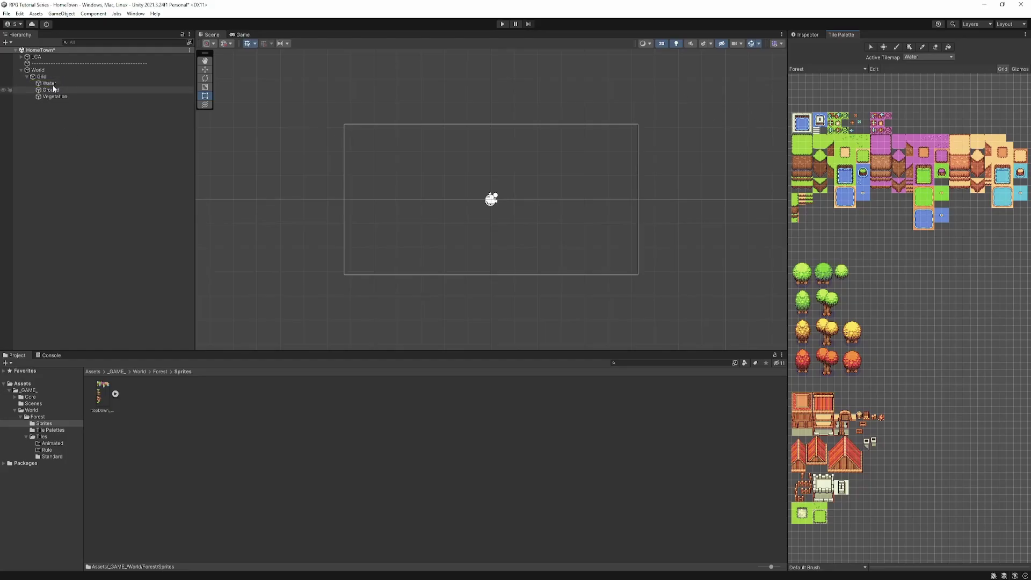
{"action": "scroll", "coordinate": [927, 118], "scroll_direction": "up", "scroll_amount": 5}
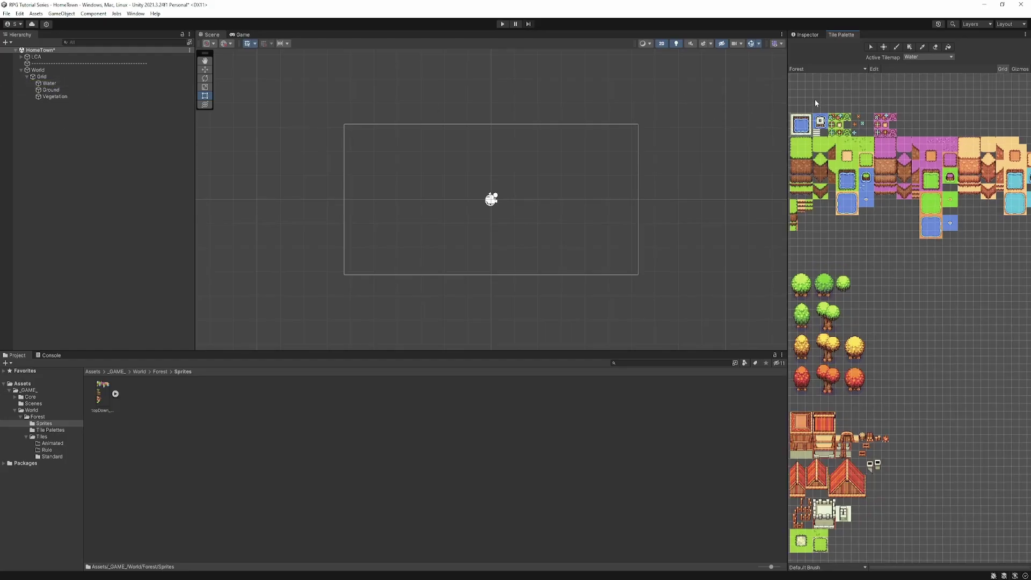
{"action": "scroll", "coordinate": [863, 136], "scroll_direction": "up", "scroll_amount": 2}
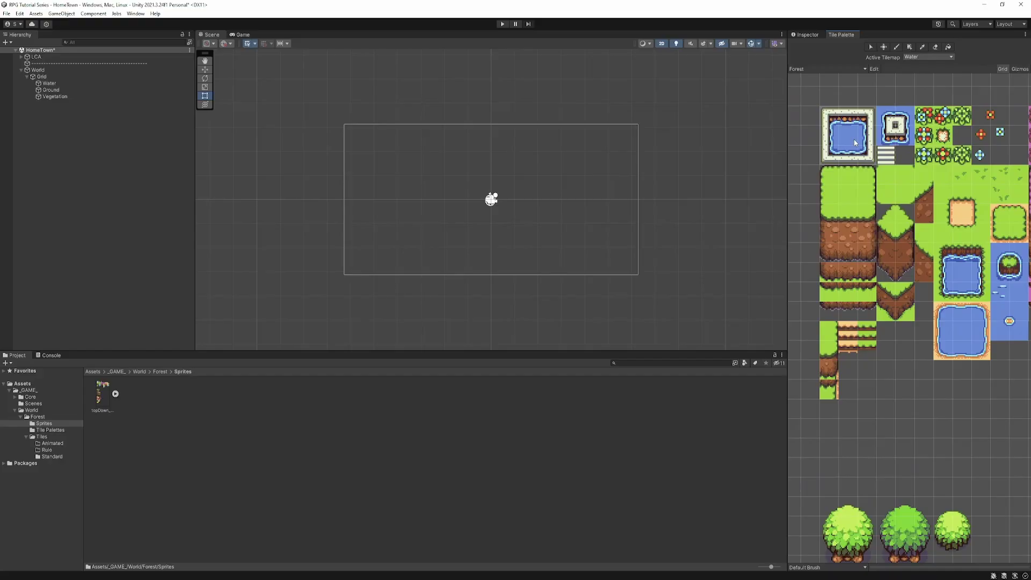
{"action": "left_click", "coordinate": [845, 133]}
{"action": "middle_click_drag", "start_coordinate": [863, 144], "coordinate": [789, 104]}
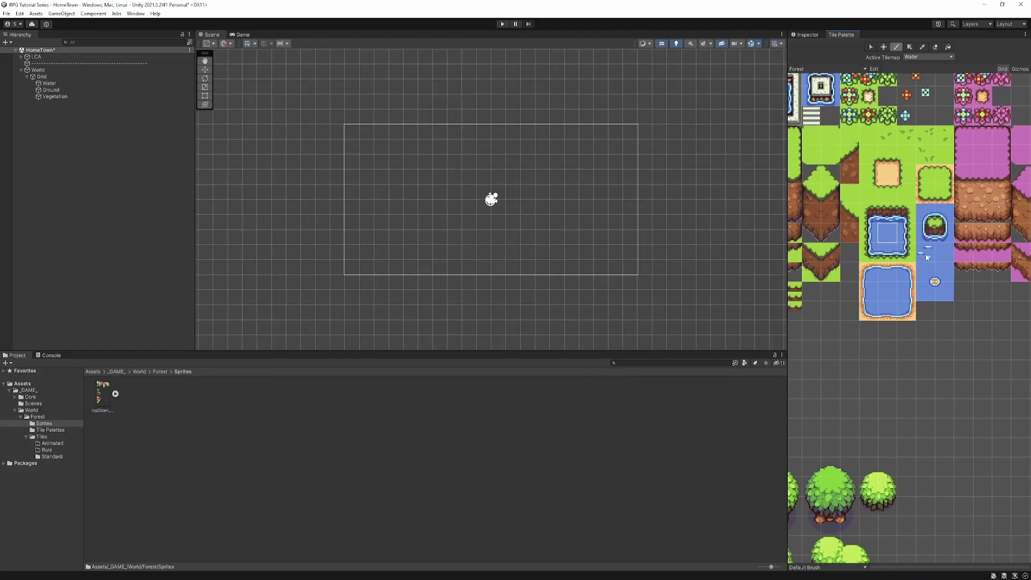
{"action": "left_click", "coordinate": [944, 252]}
{"action": "scroll", "coordinate": [486, 196], "scroll_direction": "down", "scroll_amount": 4}
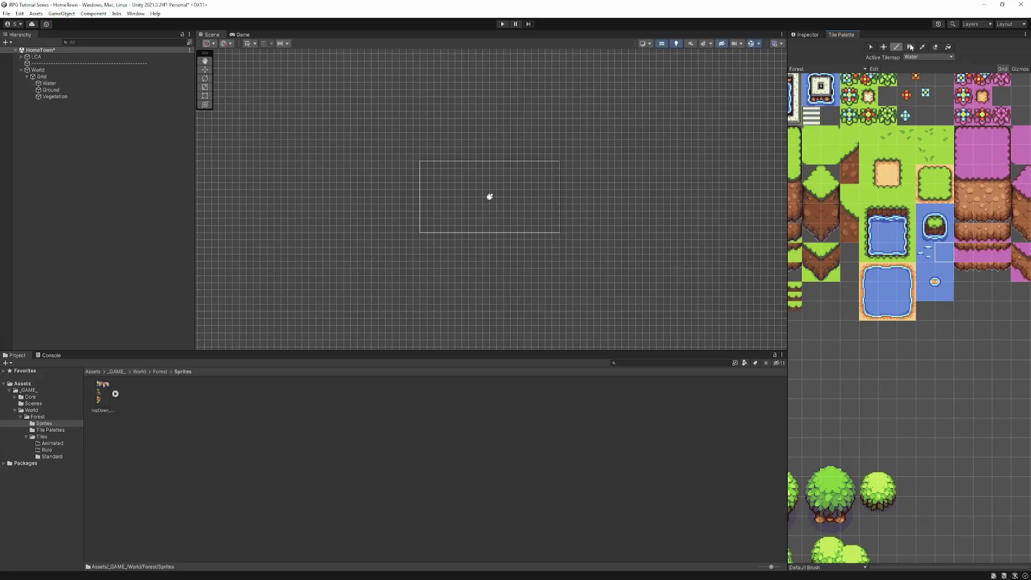
Paint water around the camera frame, then box-fill a large water rectangle over it.
{"action": "mouse_move", "coordinate": [539, 150]}
{"action": "left_mouse_down"}
{"action": "mouse_move", "coordinate": [391, 166]}
{"action": "mouse_move", "coordinate": [537, 217]}
{"action": "mouse_move", "coordinate": [452, 196]}
{"action": "mouse_move", "coordinate": [449, 213]}
{"action": "mouse_move", "coordinate": [425, 195]}
{"action": "left_mouse_up"}
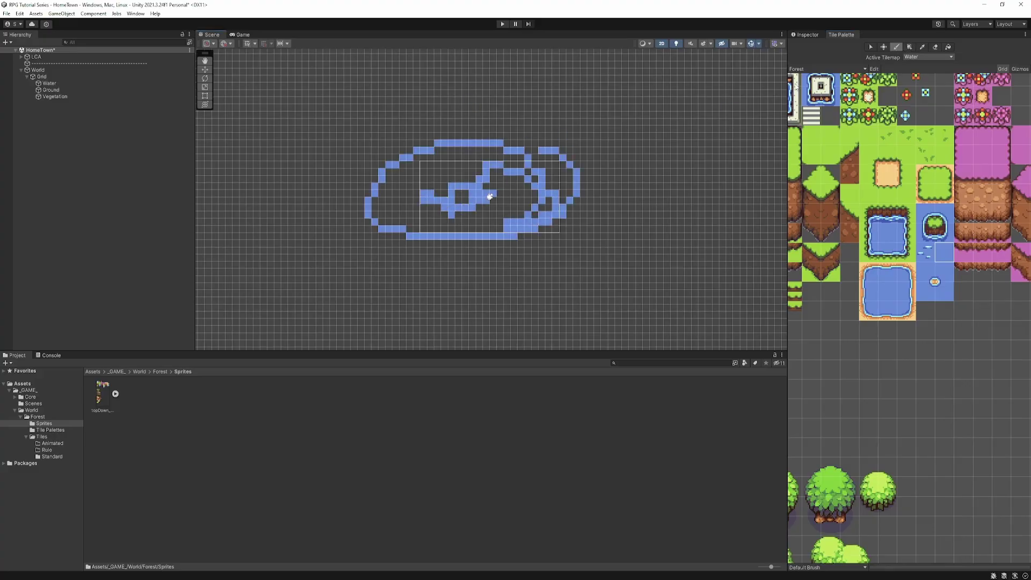
{"action": "left_click", "coordinate": [910, 46]}
{"action": "left_click_drag", "start_coordinate": [345, 118], "coordinate": [625, 274]}
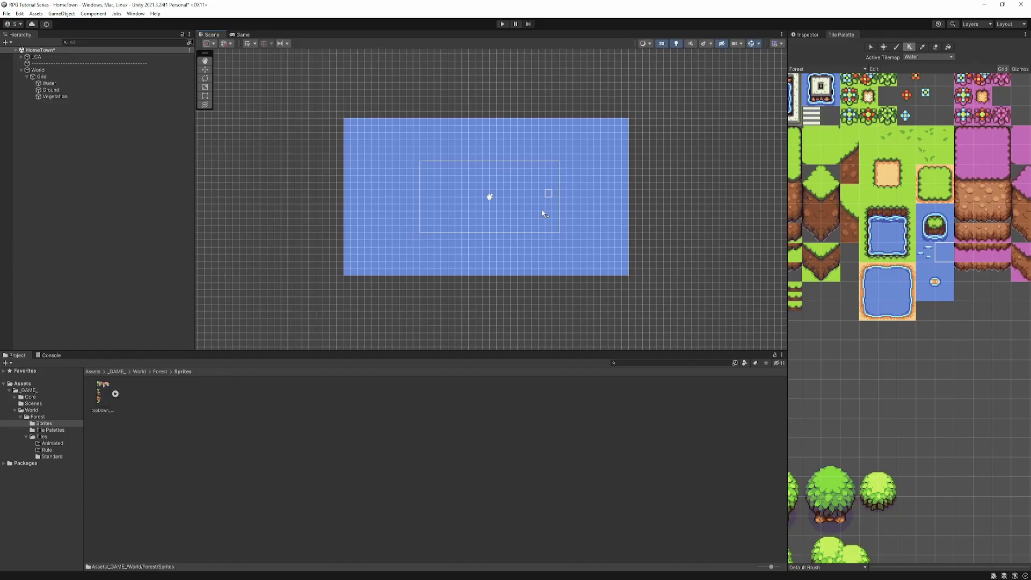
{"action": "scroll", "coordinate": [502, 186], "scroll_direction": "up", "scroll_amount": 5}
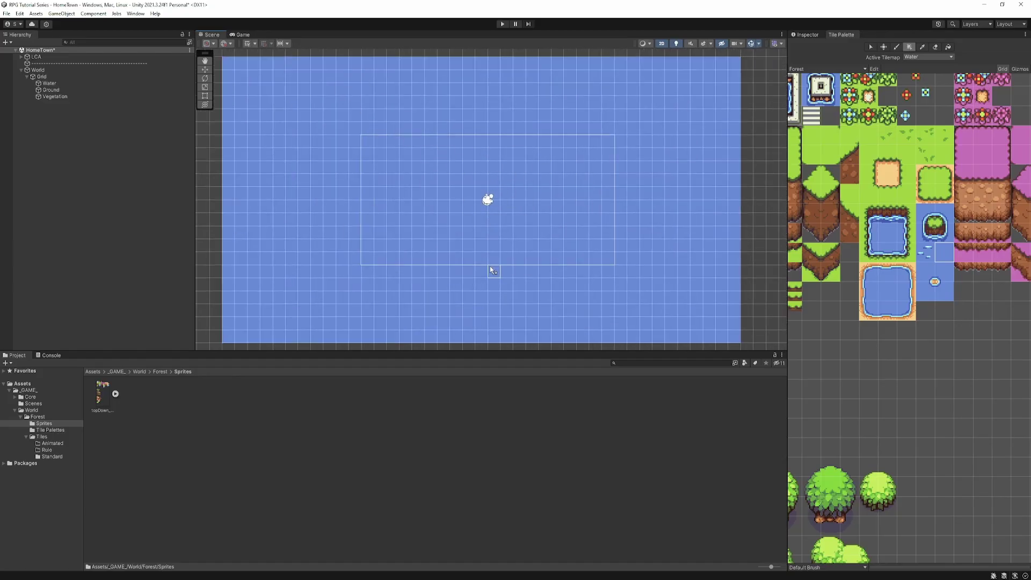
Dock the Game view in a lower pane below the Scene view and select the Water tilemap.
{"action": "left_click", "coordinate": [237, 35]}
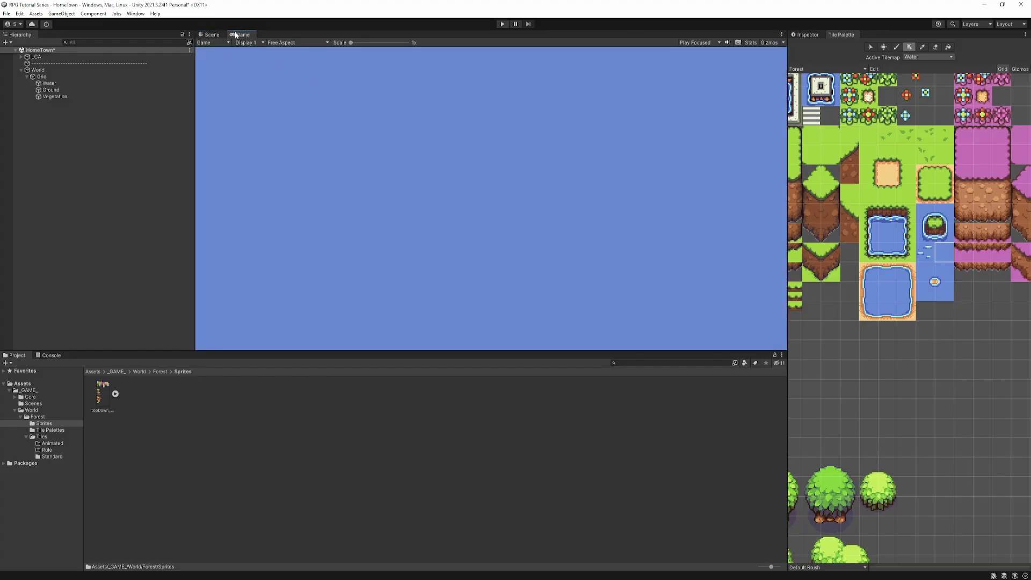
{"action": "left_click_drag", "start_coordinate": [236, 35], "coordinate": [454, 410]}
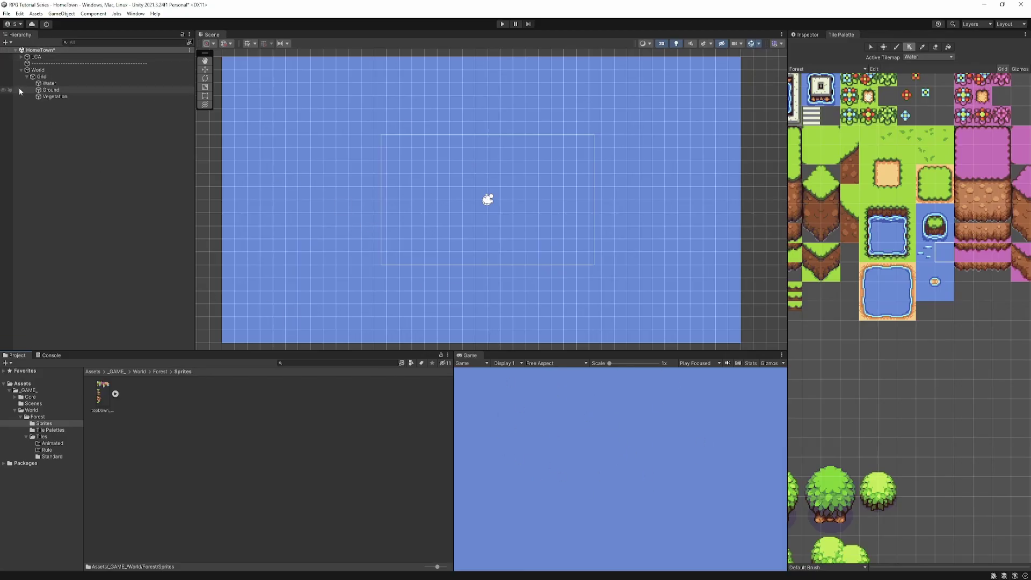
{"action": "left_click", "coordinate": [54, 83]}
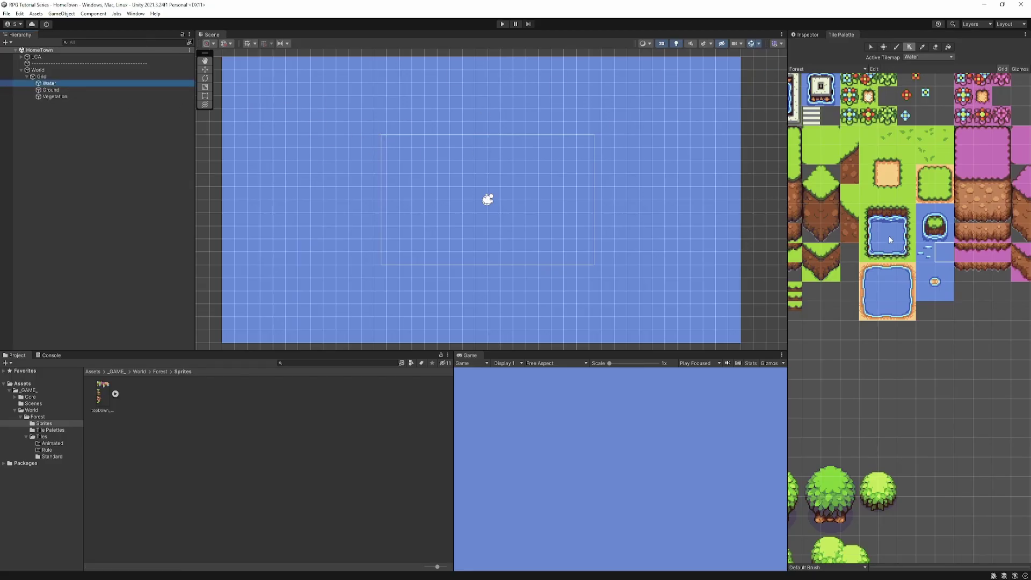
{"action": "scroll", "coordinate": [918, 256], "scroll_direction": "down", "scroll_amount": 4}
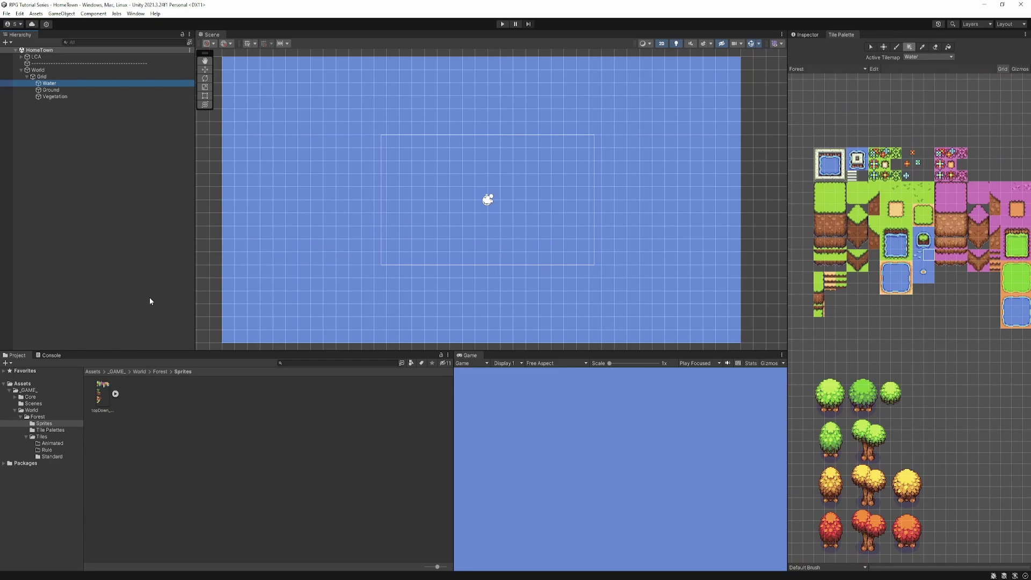
Make Ground the active tilemap and paint a row of dirt-edge island tiles.
{"action": "left_click", "coordinate": [50, 90]}
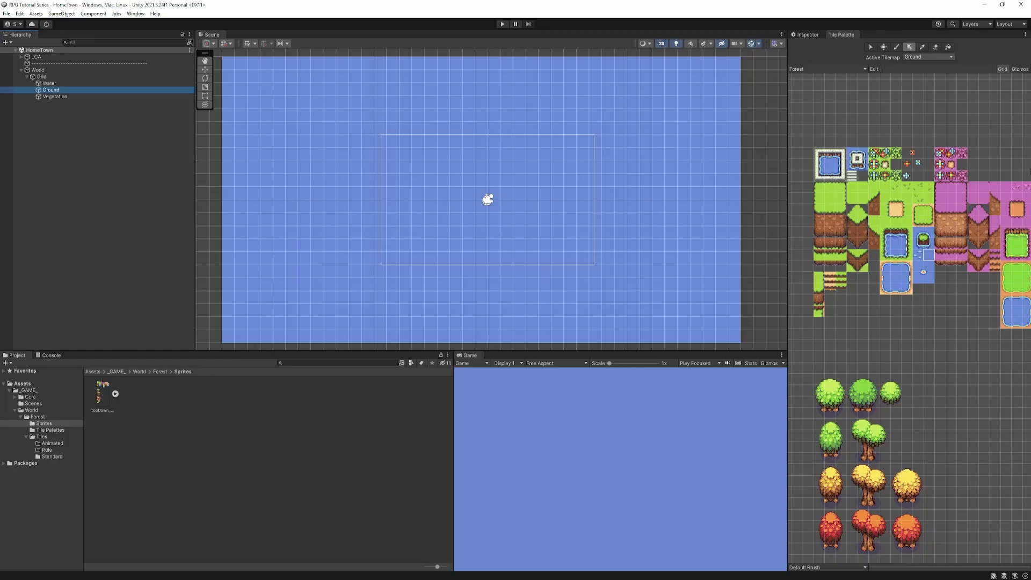
{"action": "scroll", "coordinate": [938, 295], "scroll_direction": "up", "scroll_amount": 8}
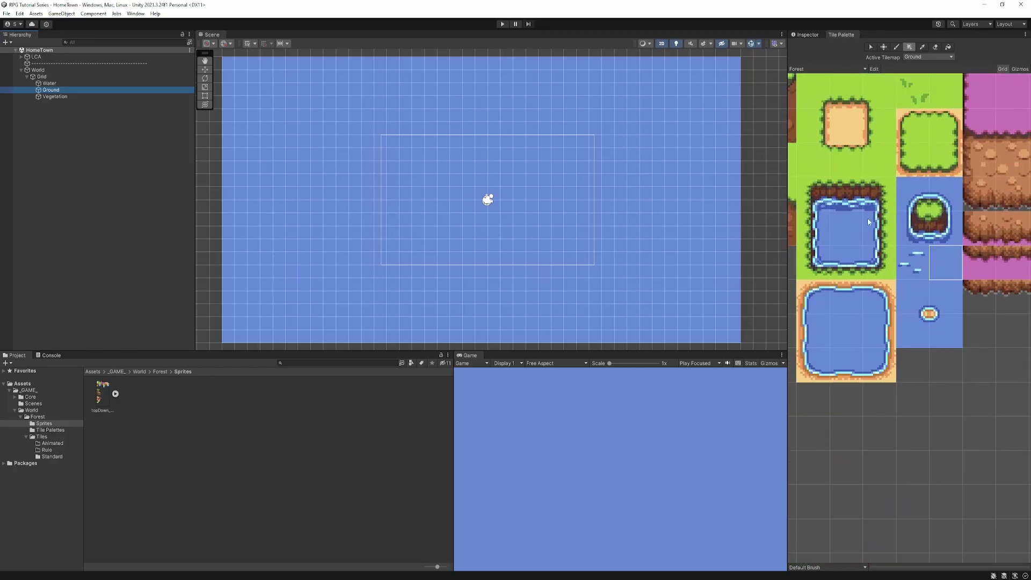
{"action": "left_click", "coordinate": [849, 185]}
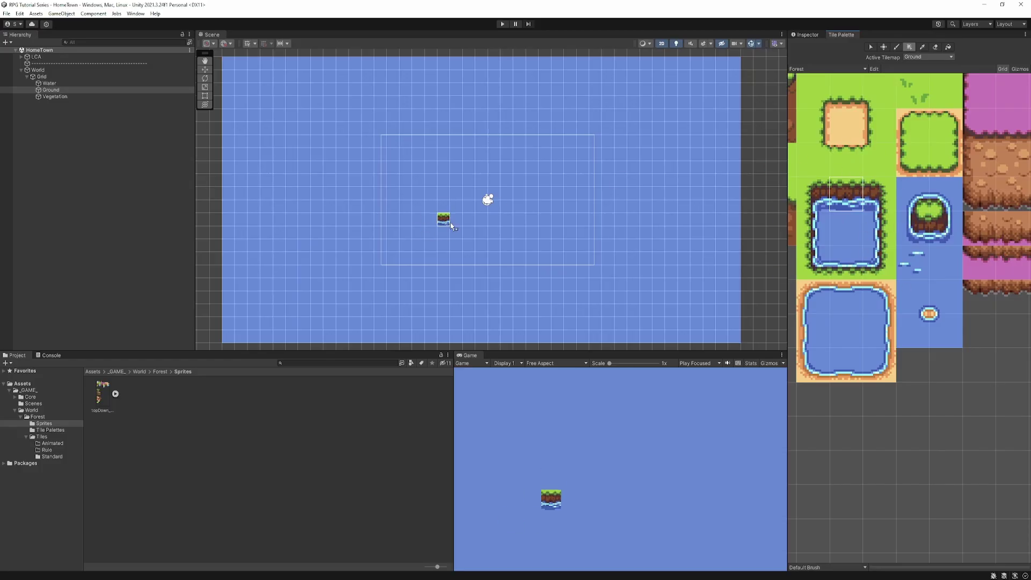
{"action": "left_click_drag", "start_coordinate": [490, 224], "coordinate": [465, 226]}
{"action": "scroll", "coordinate": [484, 214], "scroll_direction": "up", "scroll_amount": 3}
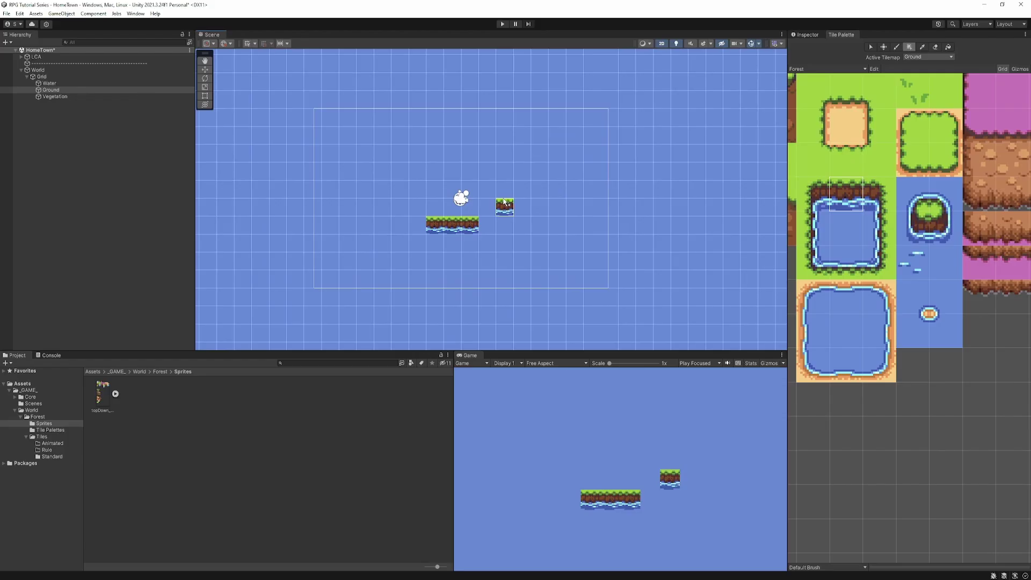
{"action": "scroll", "coordinate": [408, 209], "scroll_direction": "up", "scroll_amount": 2}
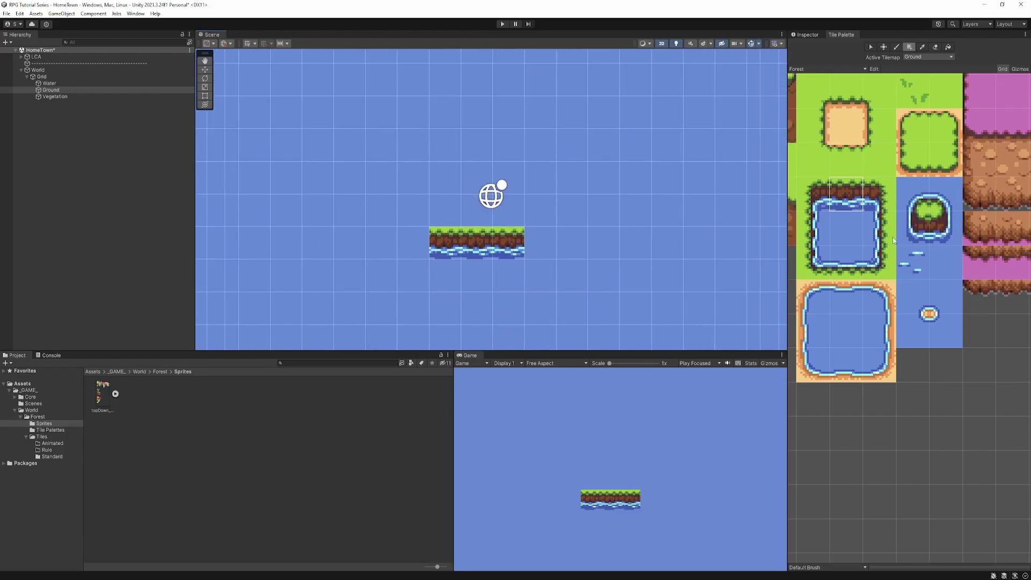
Paint edge columns at both ends of the row and the island's top edge.
{"action": "left_click", "coordinate": [876, 232]}
{"action": "left_click_drag", "start_coordinate": [414, 210], "coordinate": [413, 177]}
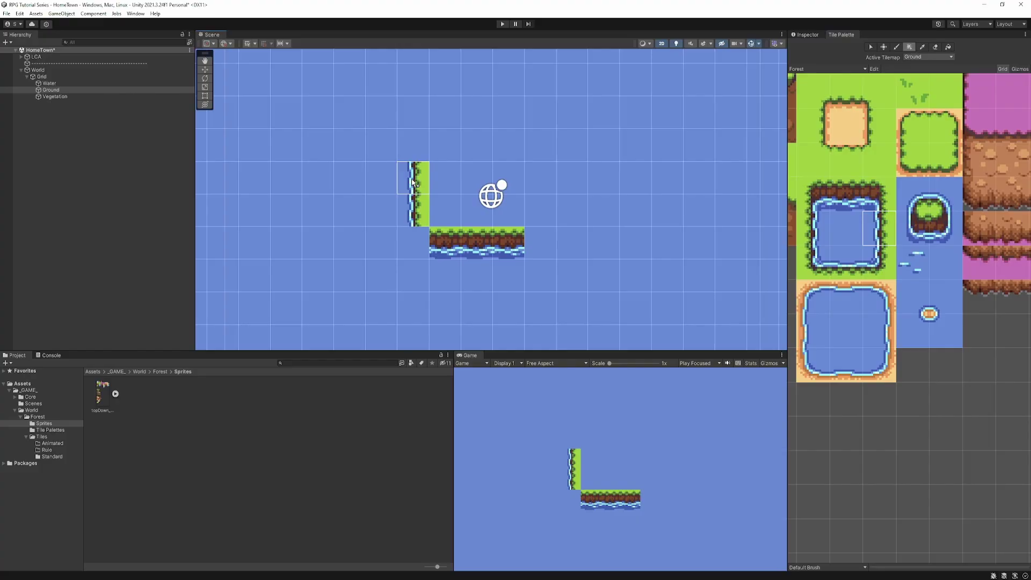
{"action": "left_click", "coordinate": [807, 235]}
{"action": "mouse_move", "coordinate": [534, 210]}
{"action": "left_mouse_down"}
{"action": "mouse_move", "coordinate": [535, 189]}
{"action": "mouse_move", "coordinate": [501, 144]}
{"action": "mouse_move", "coordinate": [446, 146]}
{"action": "left_mouse_up"}
{"action": "left_click", "coordinate": [847, 269]}
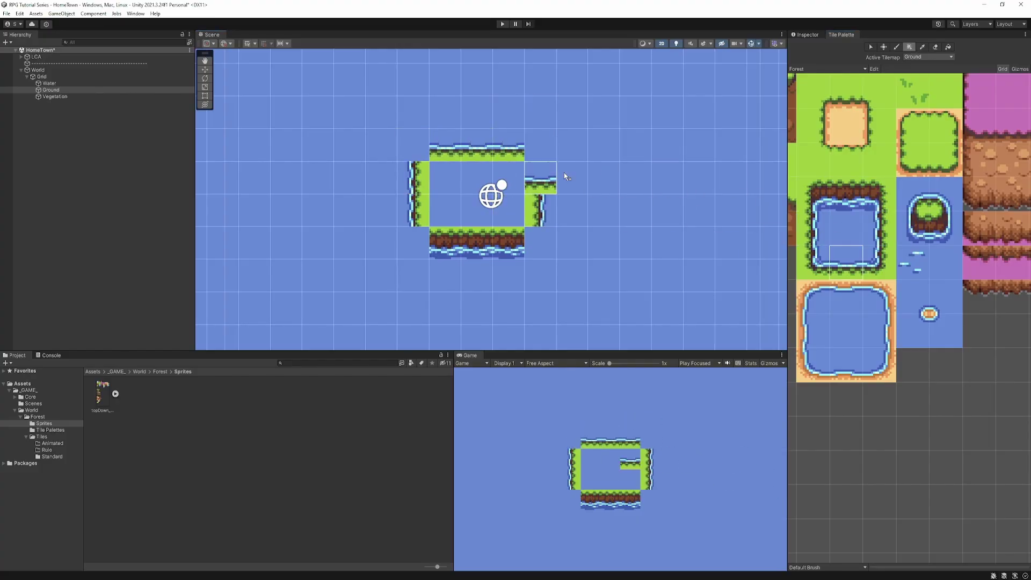
Round off the island's top-left, bottom-left and bottom-right corners with corner tiles.
{"action": "left_click", "coordinate": [923, 206]}
{"action": "left_click", "coordinate": [414, 152]}
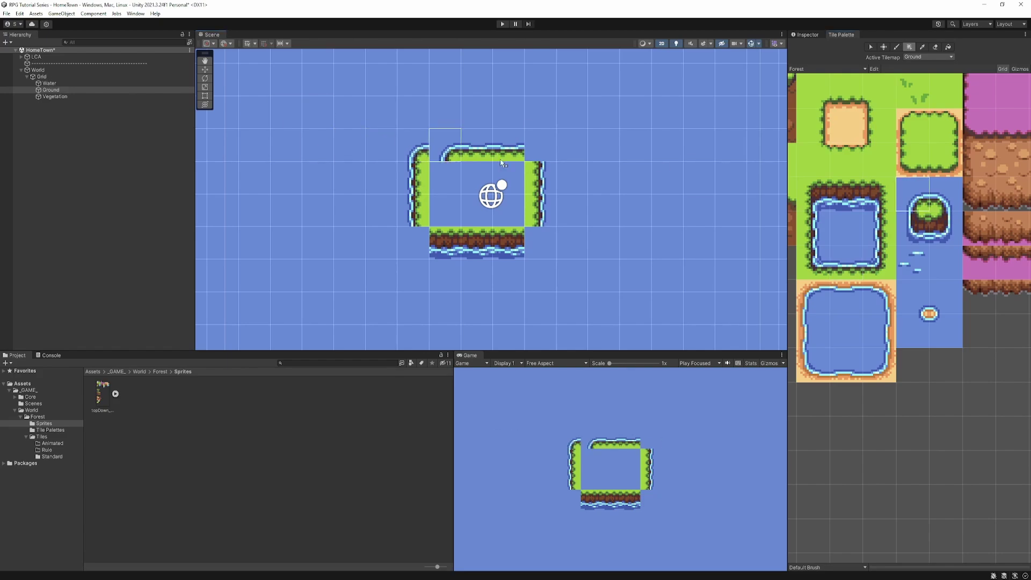
{"action": "left_click", "coordinate": [946, 193]}
{"action": "left_click", "coordinate": [913, 228]}
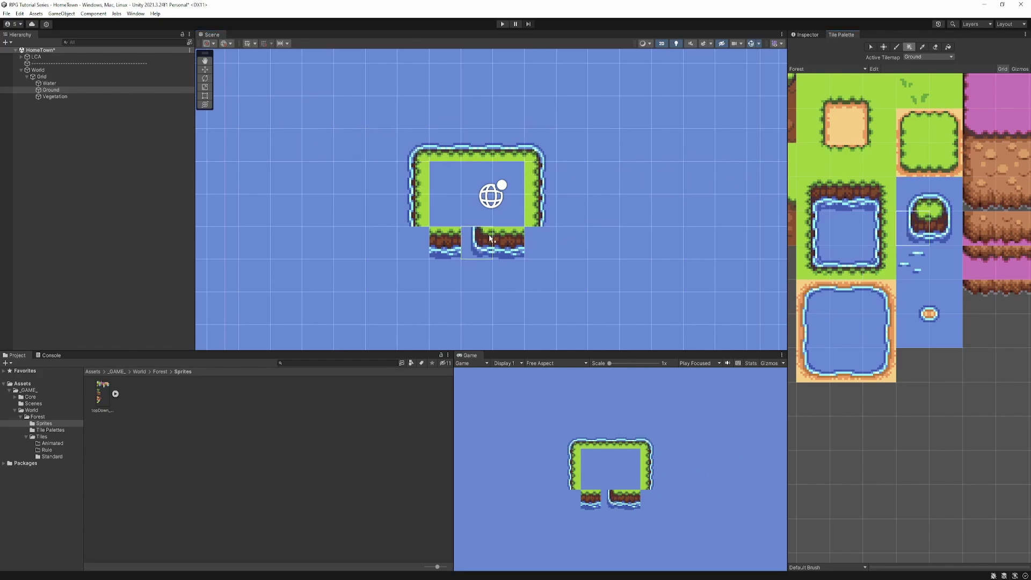
{"action": "left_click", "coordinate": [413, 242]}
{"action": "left_click", "coordinate": [954, 235]}
{"action": "left_click", "coordinate": [534, 242]}
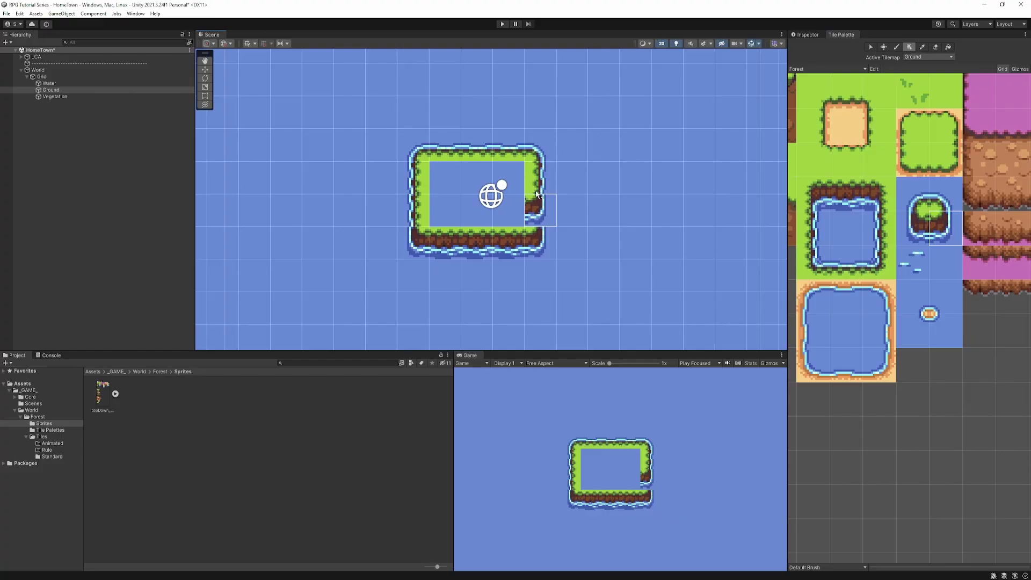
Fill the island's inner pool with plain green grass tiles.
{"action": "middle_click_drag", "start_coordinate": [864, 140], "coordinate": [920, 188]}
{"action": "scroll", "coordinate": [920, 188], "scroll_direction": "down", "scroll_amount": 3}
{"action": "scroll", "coordinate": [891, 225], "scroll_direction": "up", "scroll_amount": 1}
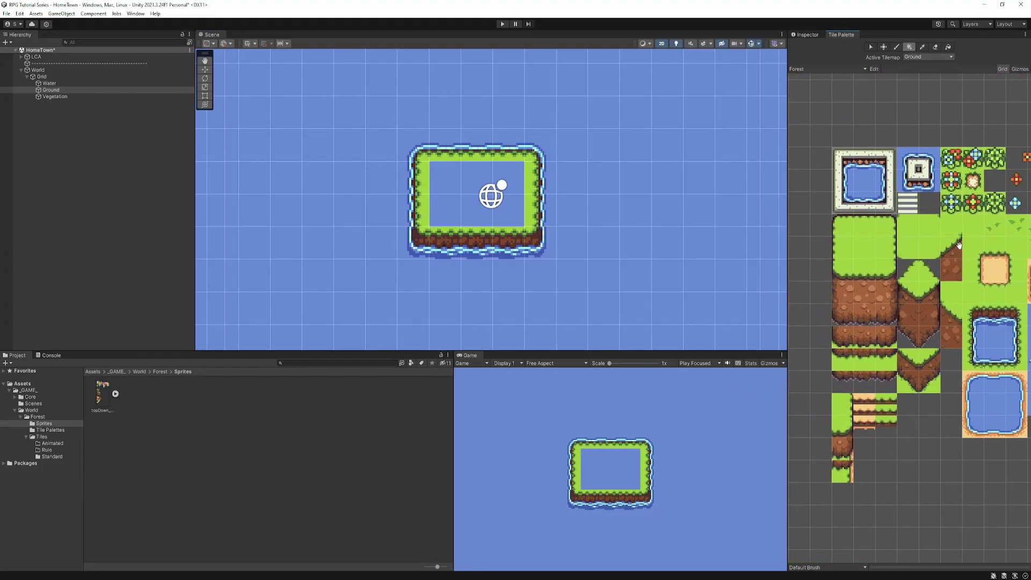
{"action": "middle_click_drag", "start_coordinate": [891, 225], "coordinate": [862, 218]}
{"action": "left_click", "coordinate": [830, 229]}
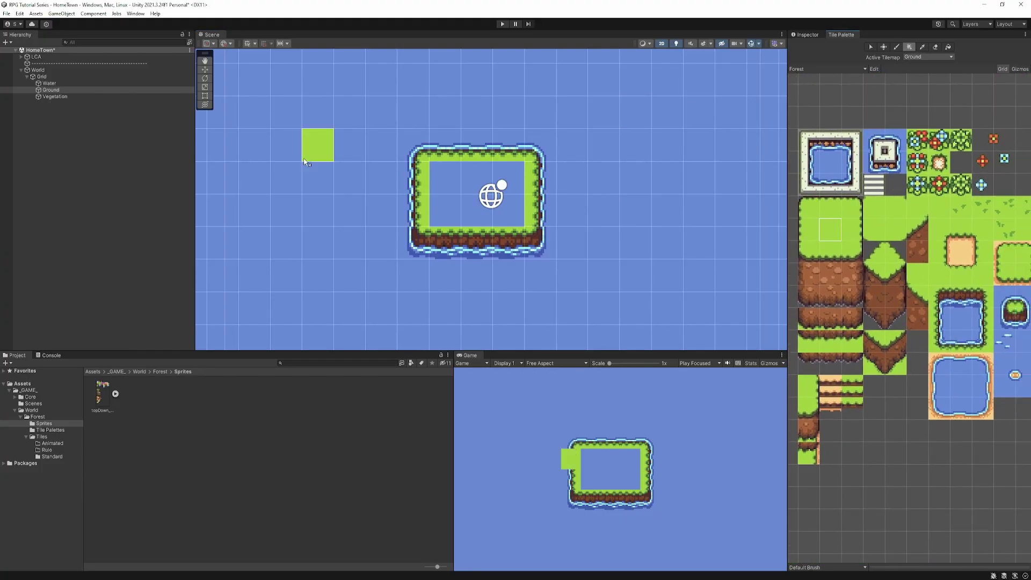
{"action": "left_click", "coordinate": [446, 177]}
{"action": "left_click", "coordinate": [485, 183]}
{"action": "mouse_move", "coordinate": [485, 183]}
{"action": "left_mouse_down"}
{"action": "mouse_move", "coordinate": [507, 183]}
{"action": "mouse_move", "coordinate": [508, 212]}
{"action": "mouse_move", "coordinate": [462, 212]}
{"action": "mouse_move", "coordinate": [491, 217]}
{"action": "left_mouse_up"}
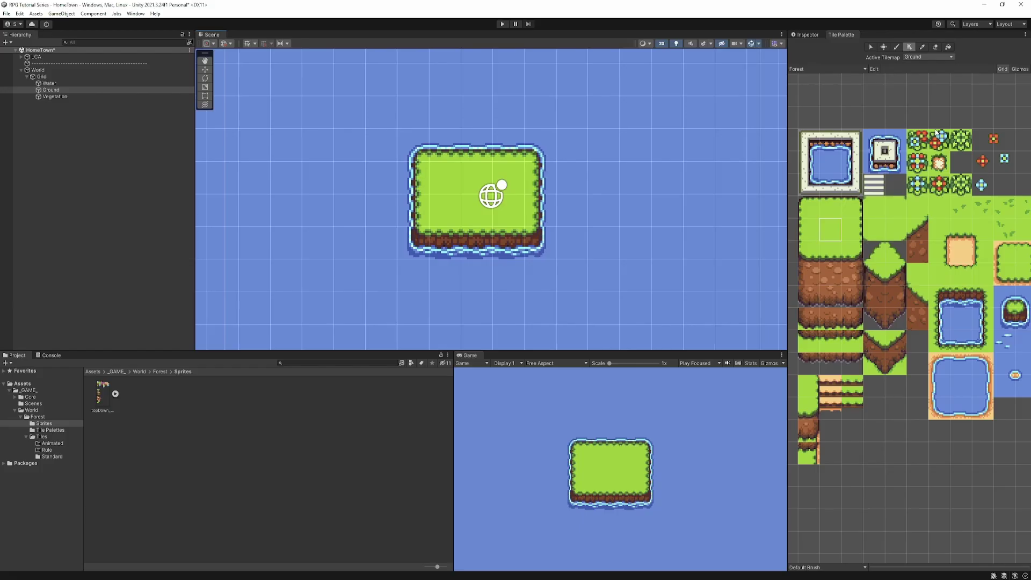
Decorate the island with grass tufts, a bush and a red flower.
{"action": "scroll", "coordinate": [1001, 168], "scroll_direction": "up", "scroll_amount": 5}
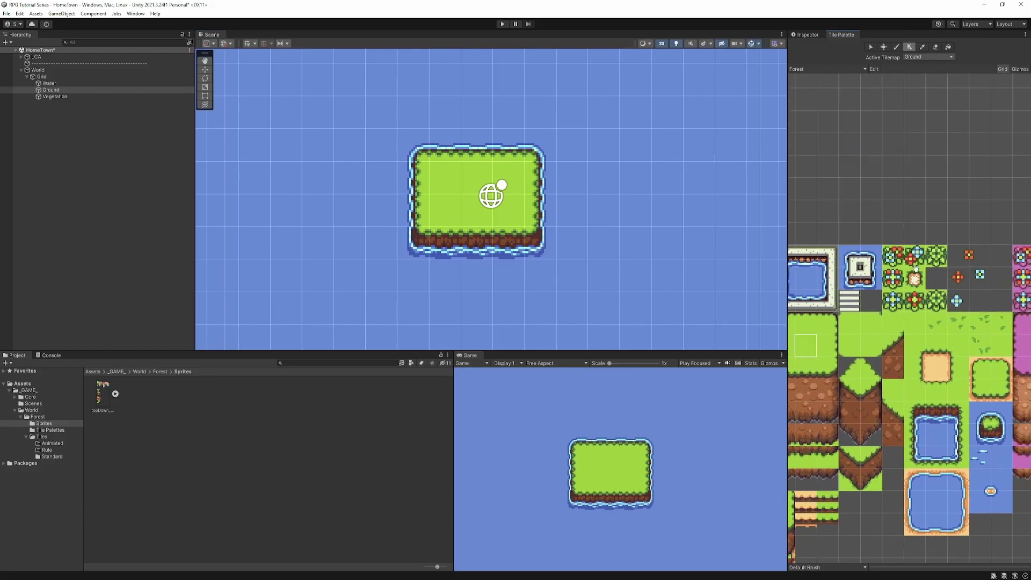
{"action": "left_click", "coordinate": [886, 224]}
{"action": "left_click", "coordinate": [507, 213]}
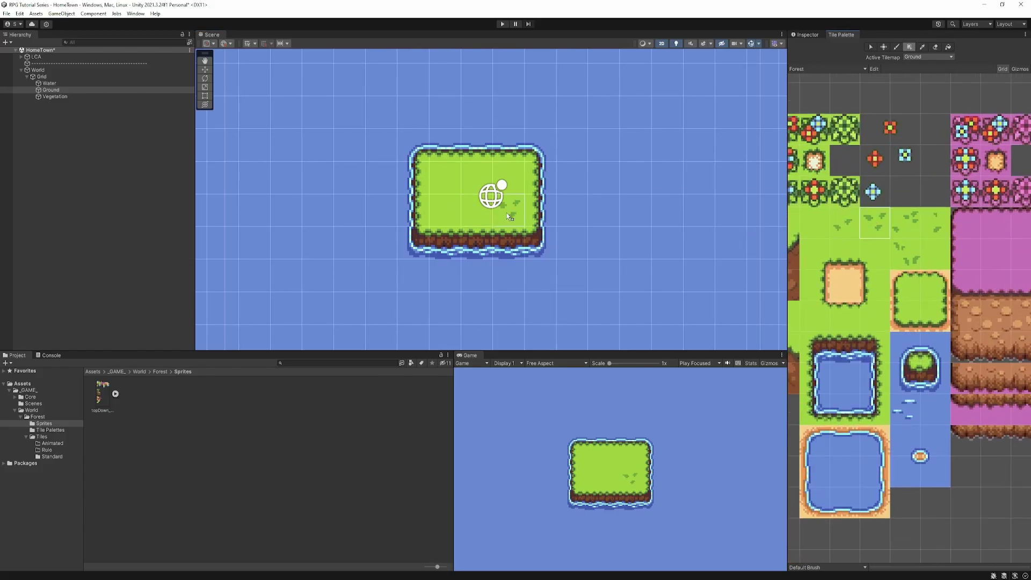
{"action": "left_click", "coordinate": [459, 189]}
{"action": "left_click", "coordinate": [913, 222]}
{"action": "left_click", "coordinate": [460, 185]}
{"action": "left_click", "coordinate": [843, 200]}
{"action": "left_click", "coordinate": [445, 204]}
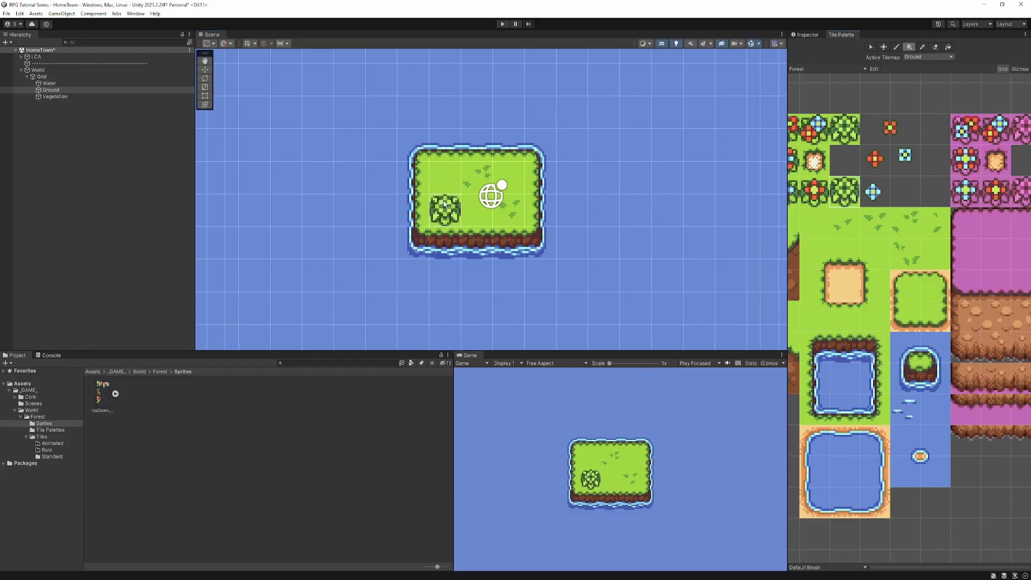
{"action": "left_click", "coordinate": [873, 171]}
{"action": "left_click", "coordinate": [508, 177]}
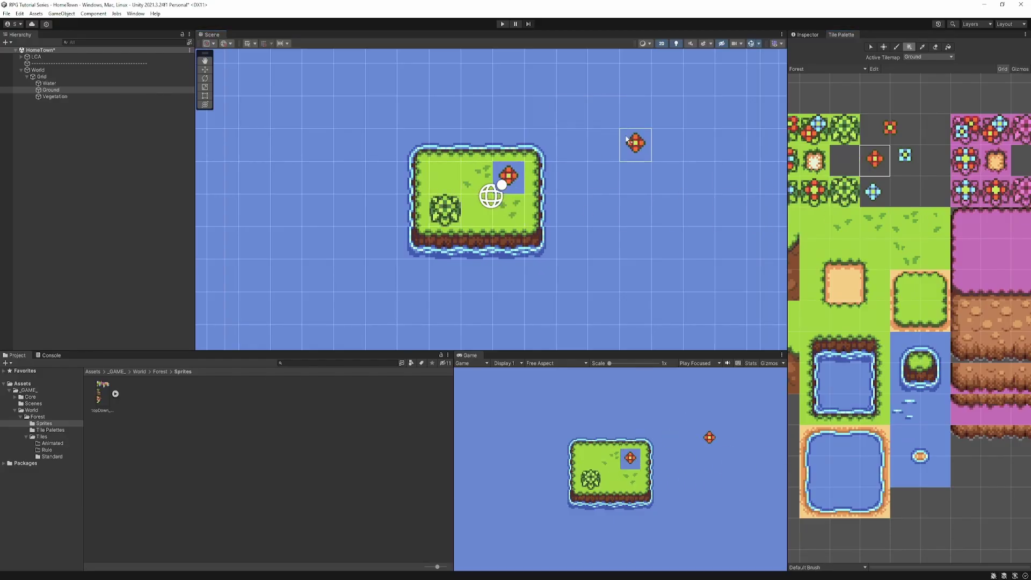
{"action": "key", "text": "ctrl+z"}
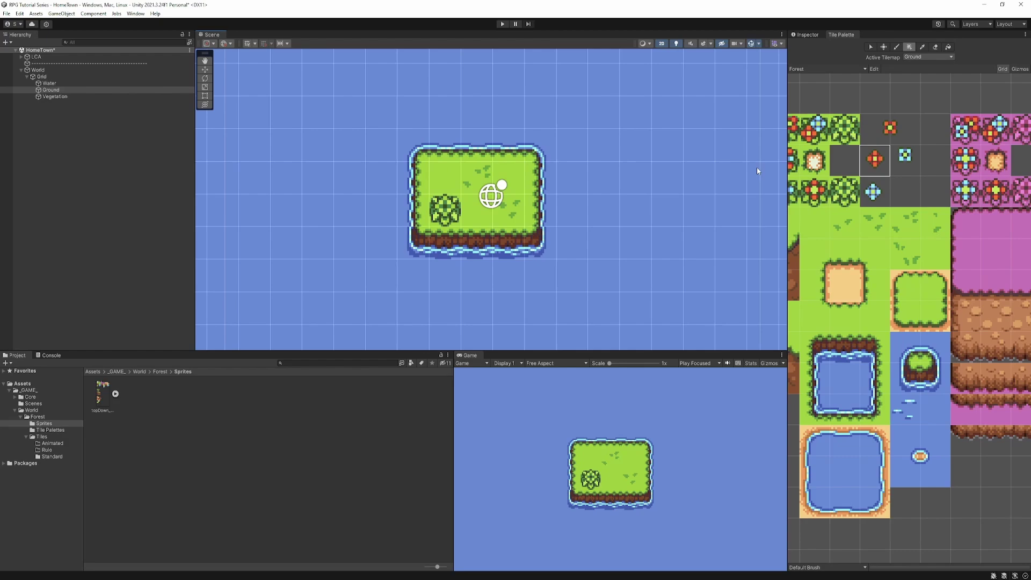
{"action": "left_click", "coordinate": [508, 178]}
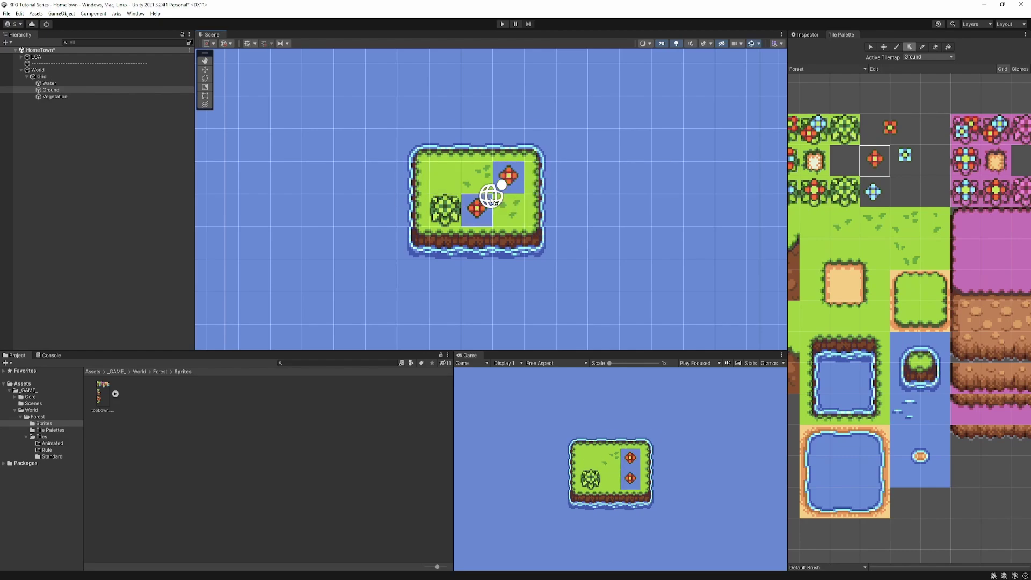
Paint plain grass back over the red flower and the bush.
{"action": "left_click", "coordinate": [921, 57]}
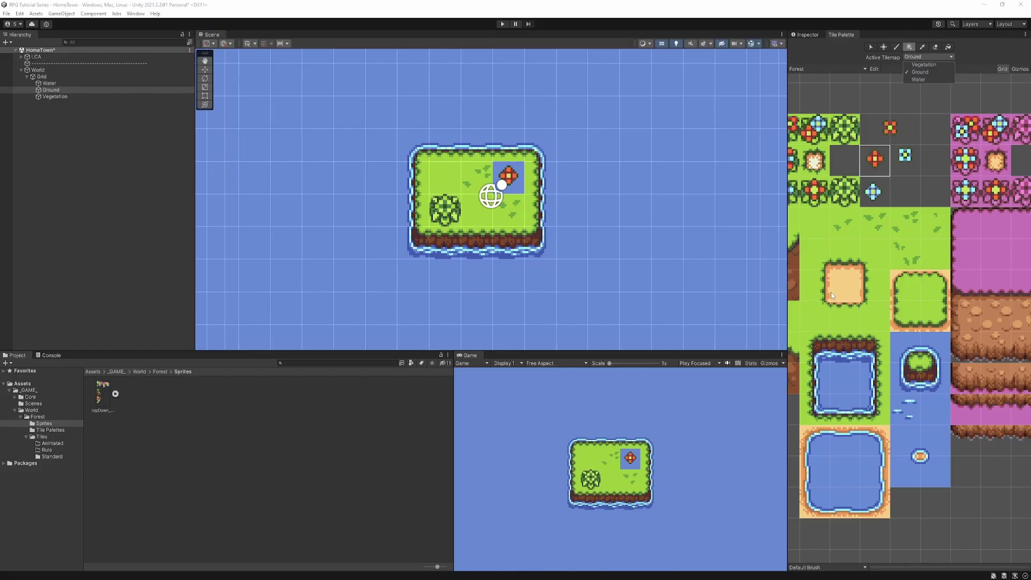
{"action": "left_click", "coordinate": [855, 282]}
{"action": "scroll", "coordinate": [855, 258], "scroll_direction": "down", "scroll_amount": 2}
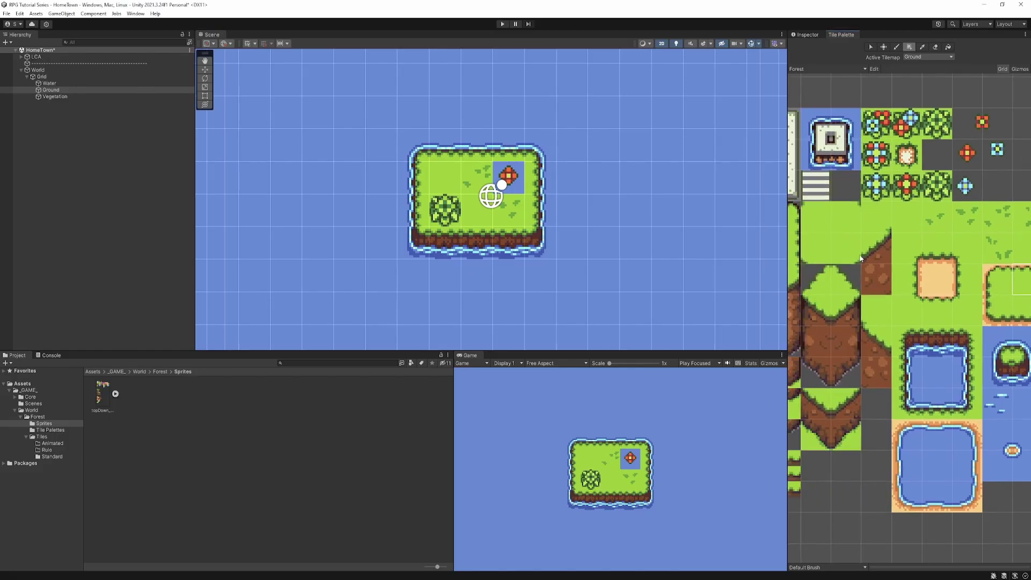
{"action": "middle_click_drag", "start_coordinate": [855, 233], "coordinate": [970, 232]}
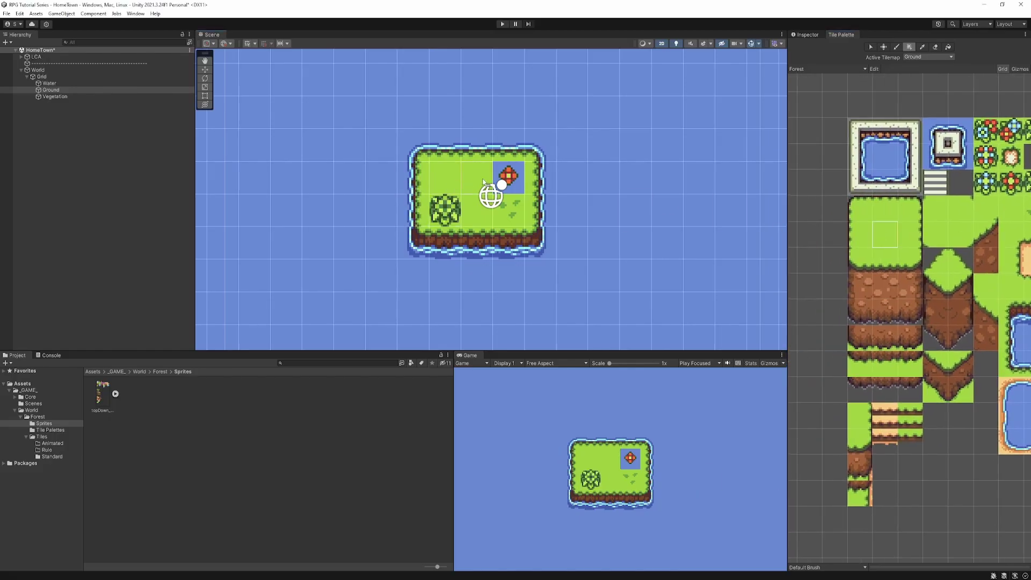
{"action": "left_click", "coordinate": [508, 177]}
{"action": "left_click", "coordinate": [445, 209]}
Make Vegetation the active tilemap, undo a test tuft, and show its Inspector settings.
{"action": "left_click", "coordinate": [938, 55]}
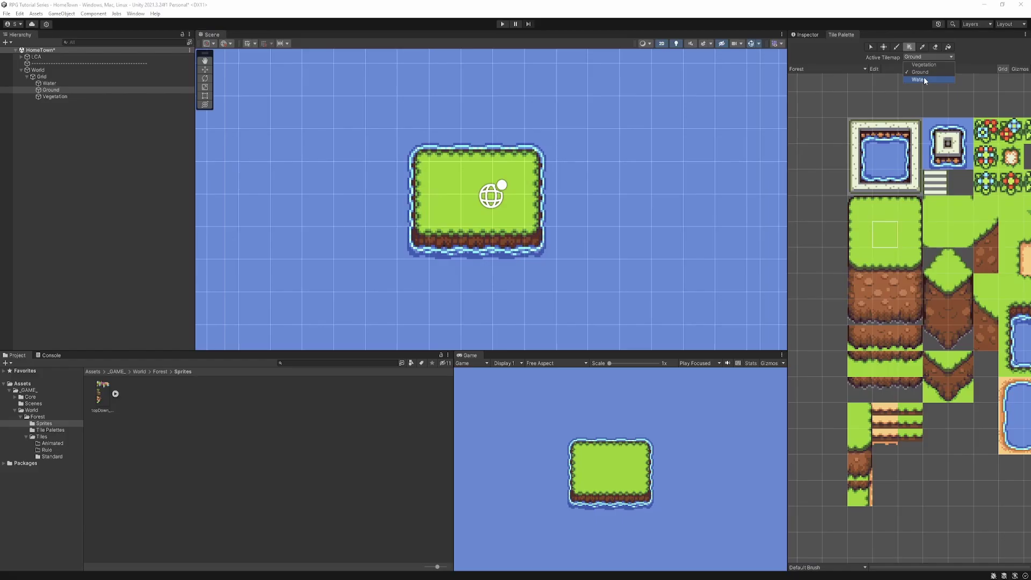
{"action": "left_click", "coordinate": [923, 71]}
{"action": "left_click", "coordinate": [928, 57]}
{"action": "left_click", "coordinate": [927, 78]}
{"action": "middle_click_drag", "start_coordinate": [931, 155], "coordinate": [830, 155]}
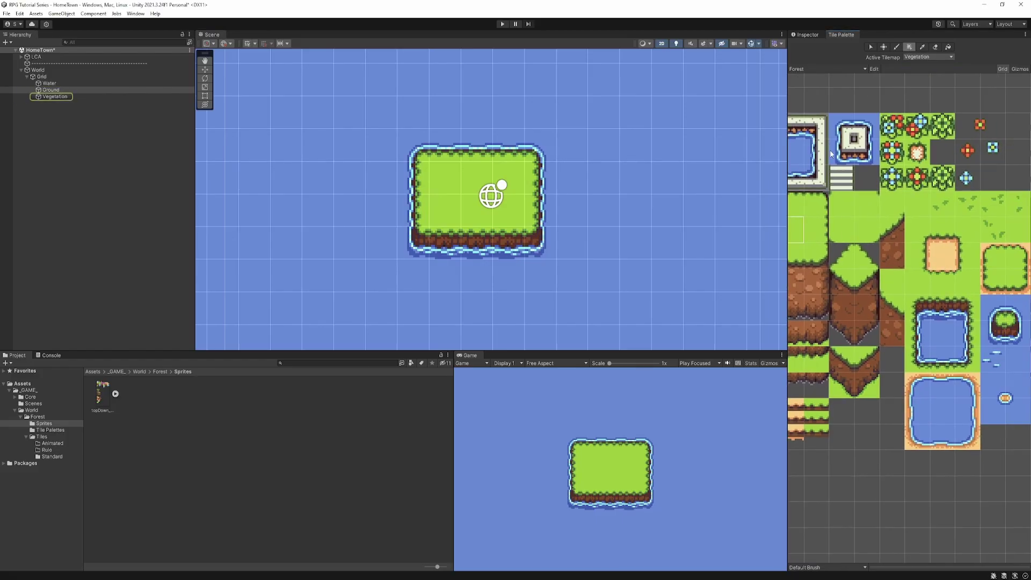
{"action": "left_click", "coordinate": [930, 204]}
{"action": "left_click", "coordinate": [571, 121]}
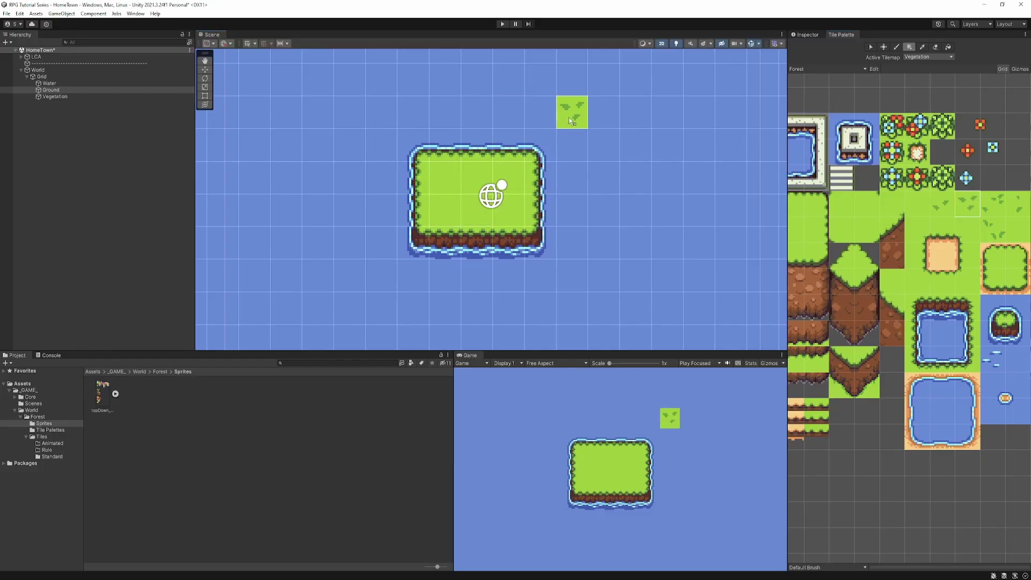
{"action": "key", "text": "ctrl+z"}
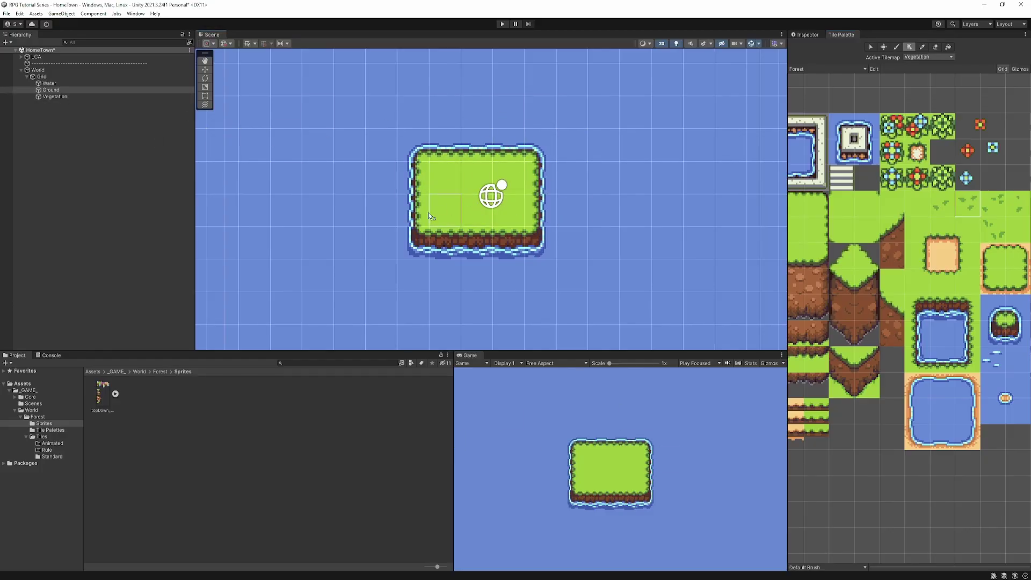
{"action": "left_click", "coordinate": [806, 34]}
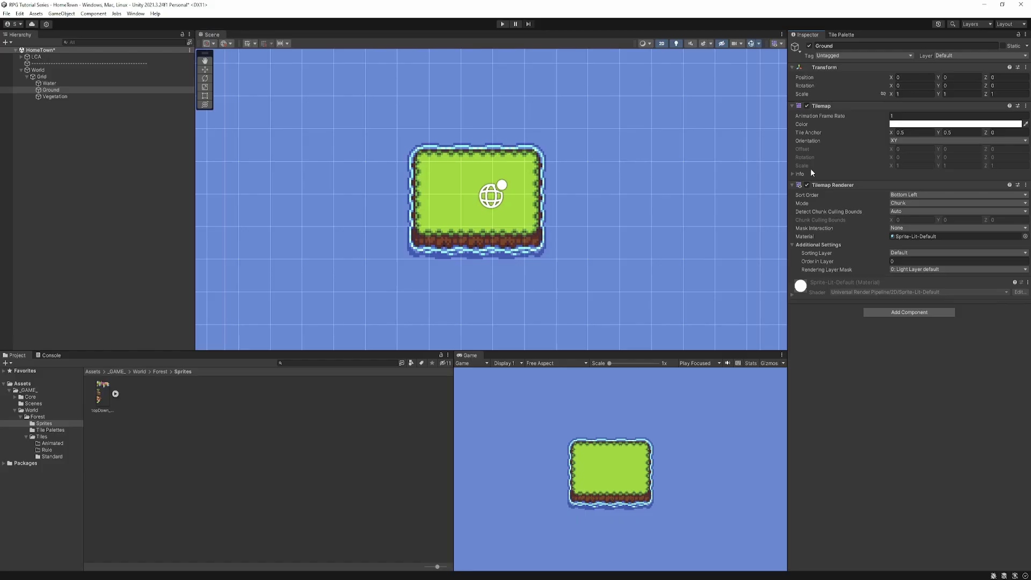
{"action": "left_click", "coordinate": [60, 97]}
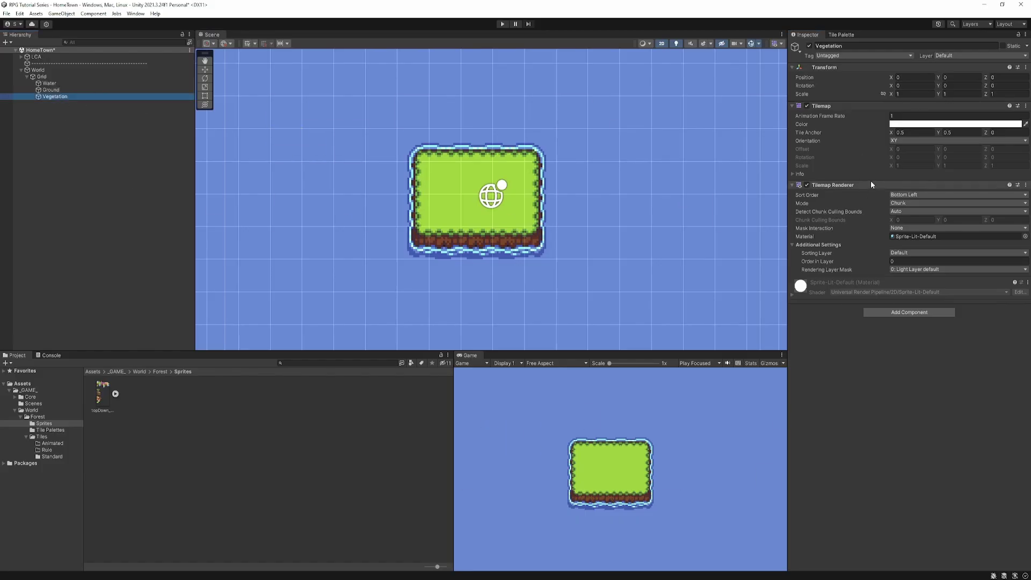
Set Order in Layer to 1 on Vegetation, and on Ground after briefly trying -1.
{"action": "left_click", "coordinate": [802, 262]}
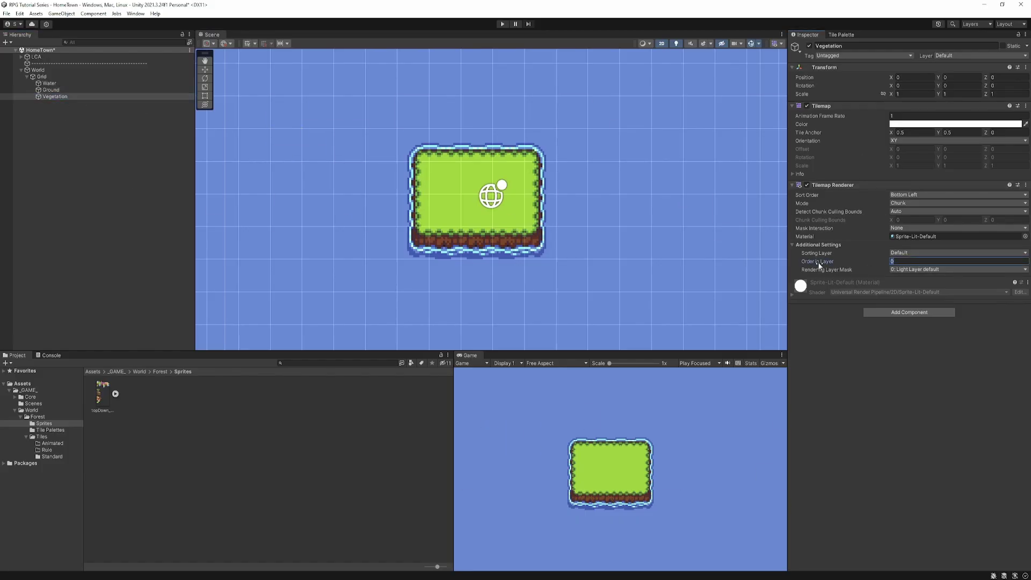
{"action": "type", "text": "1"}
{"action": "left_click", "coordinate": [51, 90]}
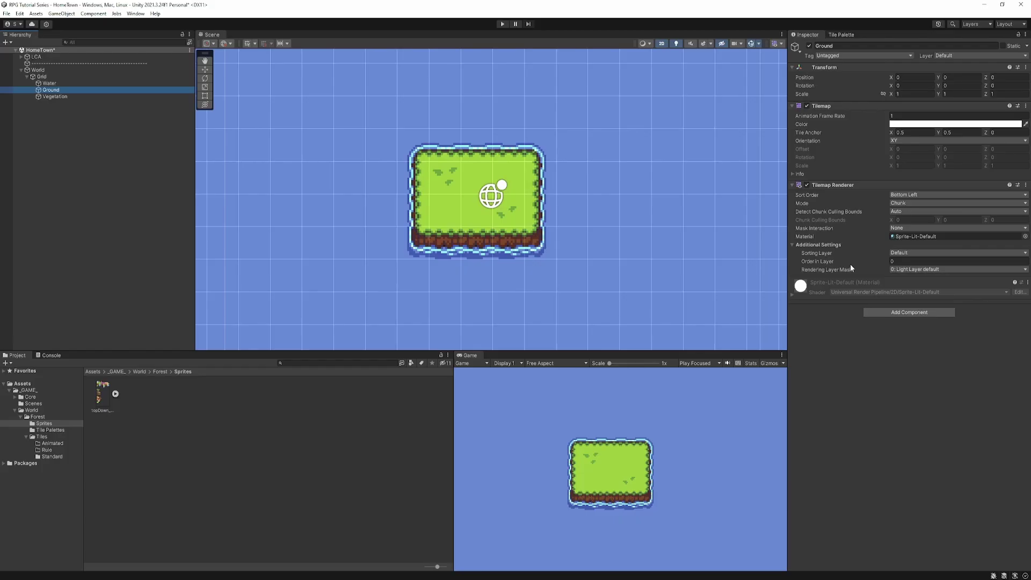
{"action": "left_click", "coordinate": [905, 263]}
{"action": "type", "text": "-"}
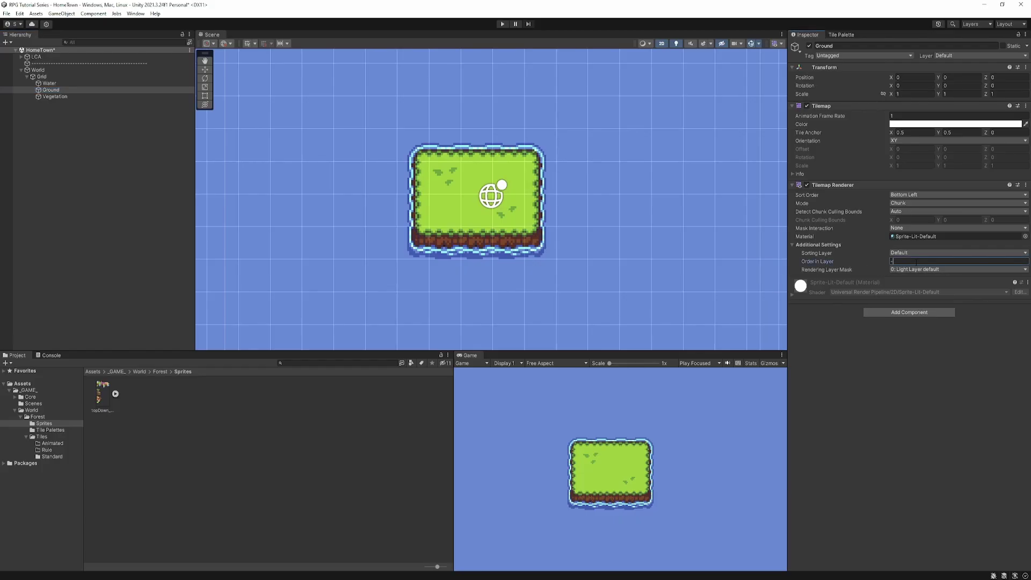
{"action": "type", "text": "1"}
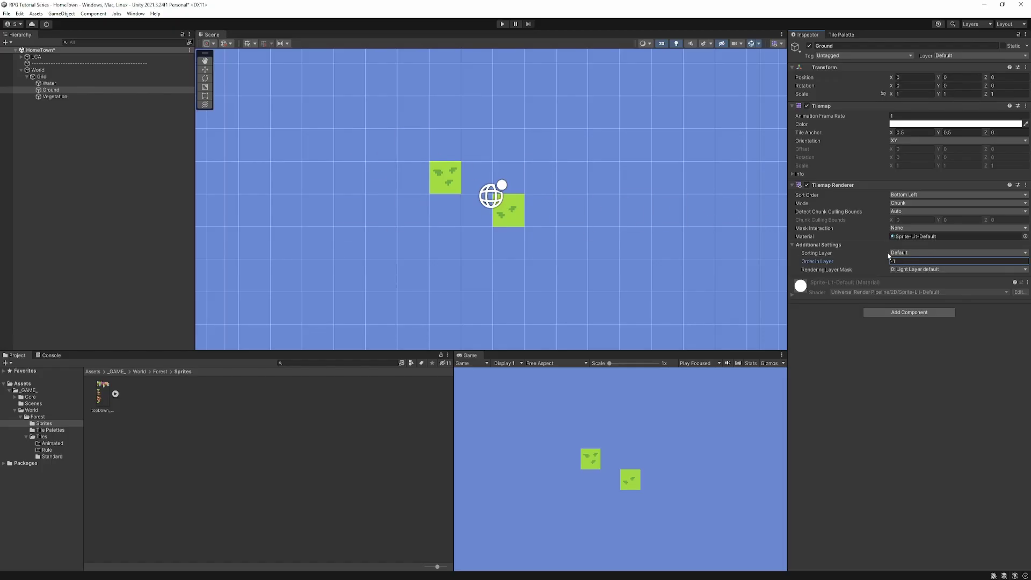
{"action": "left_click", "coordinate": [909, 260]}
{"action": "type", "text": "1"}
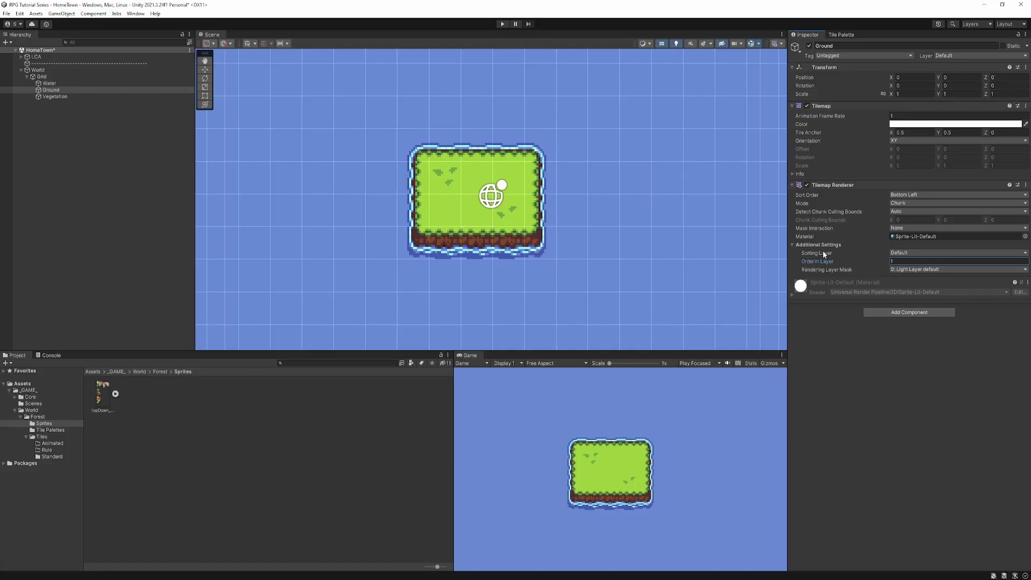
{"action": "left_click", "coordinate": [922, 253]}
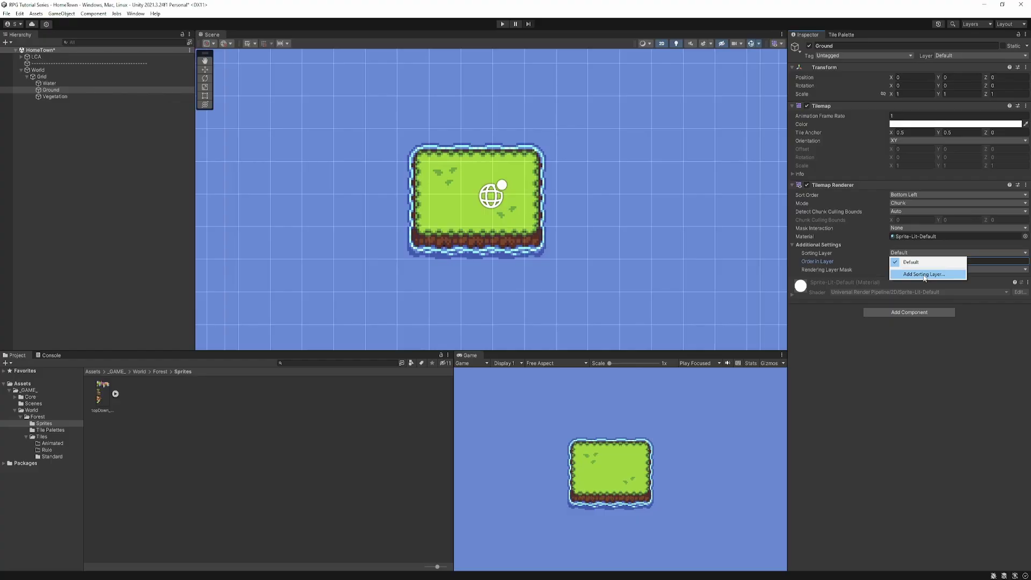
Add sorting layers Water, Ground and Vegetation, then reselect the Vegetation tilemap.
{"action": "left_click", "coordinate": [923, 275]}
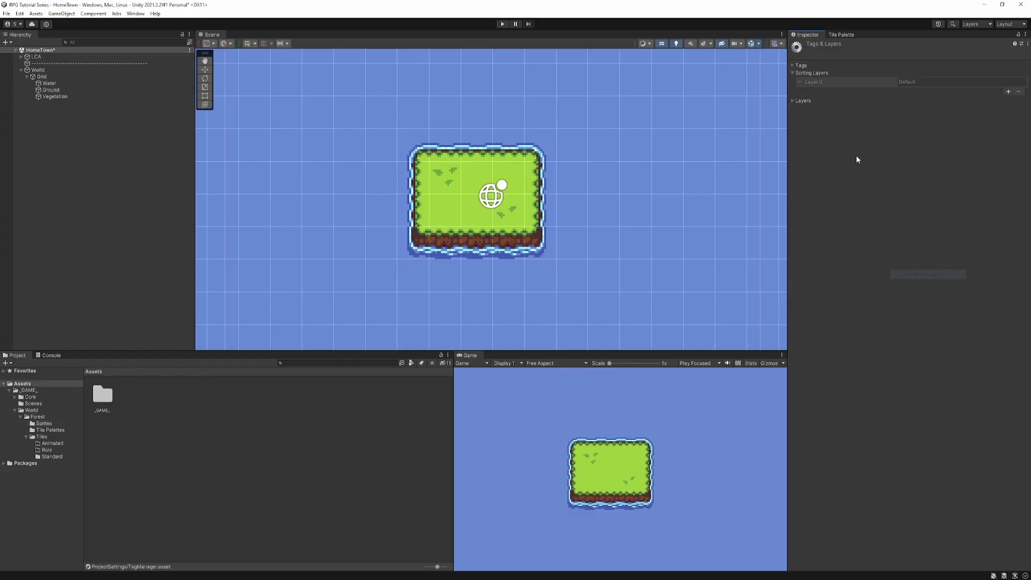
{"action": "left_click", "coordinate": [1011, 92]}
{"action": "left_click", "coordinate": [936, 90]}
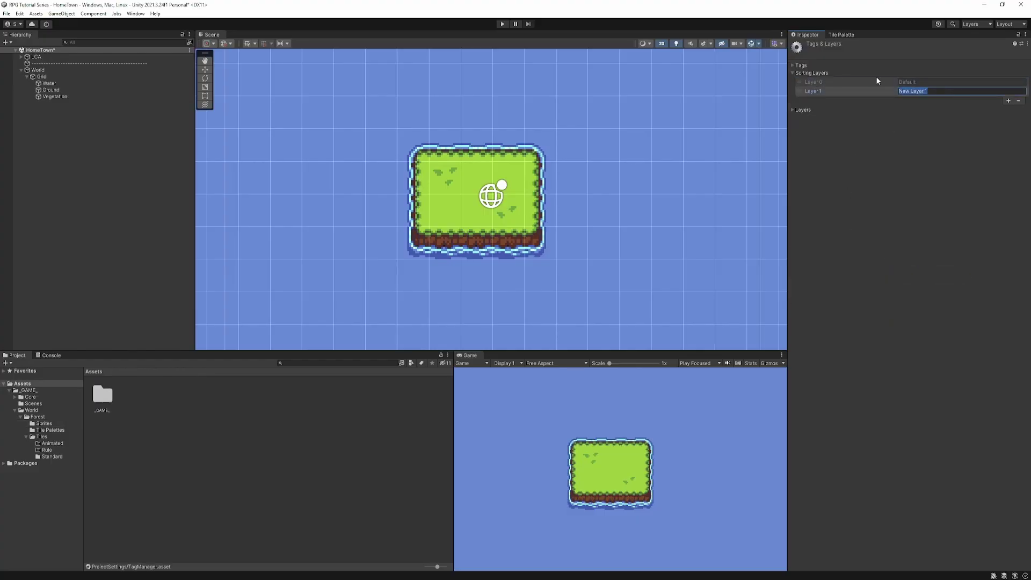
{"action": "type", "text": "Water"}
{"action": "left_click", "coordinate": [1009, 101]}
{"action": "left_click", "coordinate": [940, 100]}
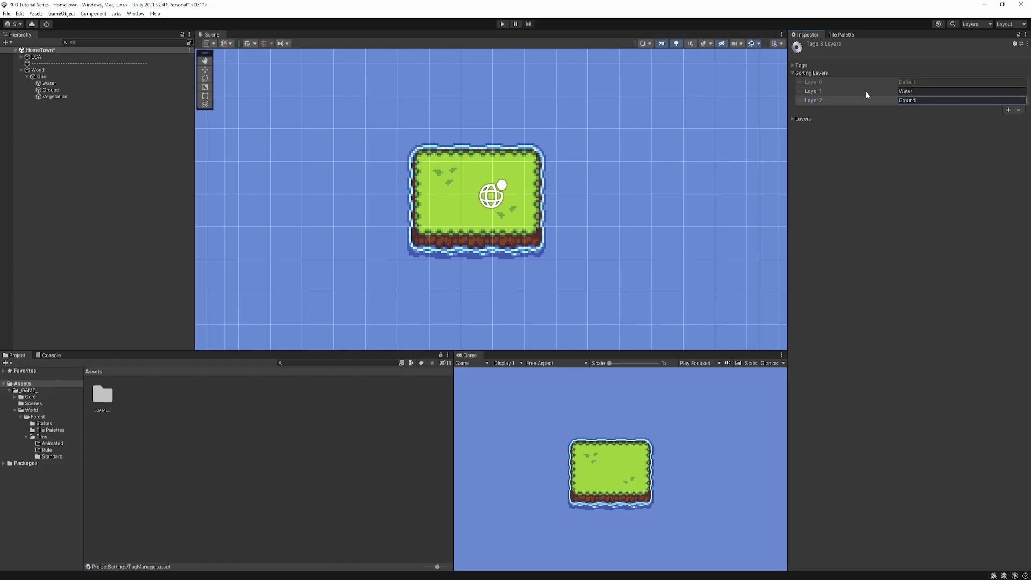
{"action": "left_click", "coordinate": [1008, 109]}
{"action": "left_click", "coordinate": [965, 109]}
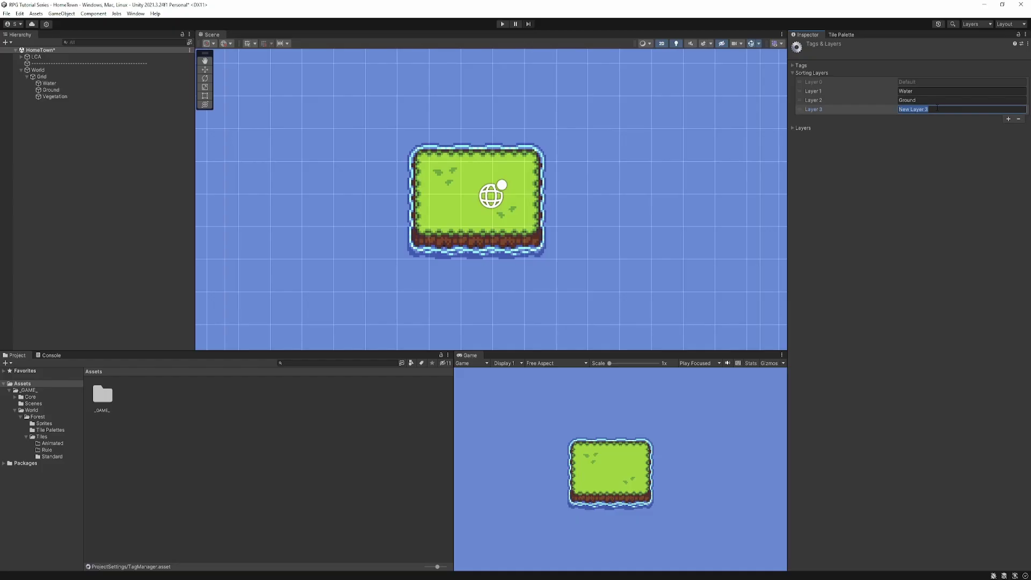
{"action": "type", "text": "Vegetation"}
{"action": "left_click", "coordinate": [58, 98]}
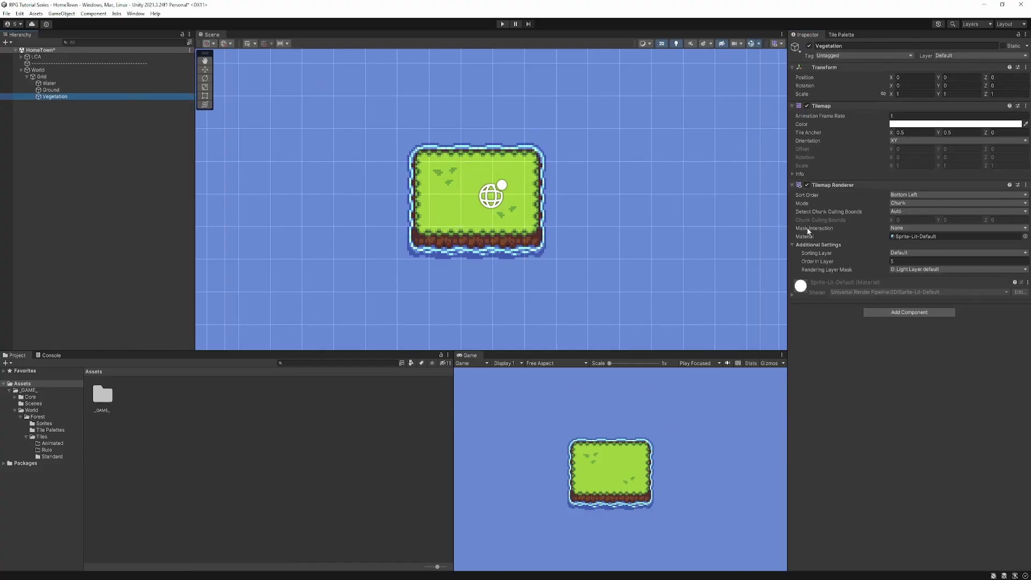
Put the Vegetation tilemap on the Vegetation sorting layer and select Global Light 2D under LCA.
{"action": "left_click", "coordinate": [917, 261]}
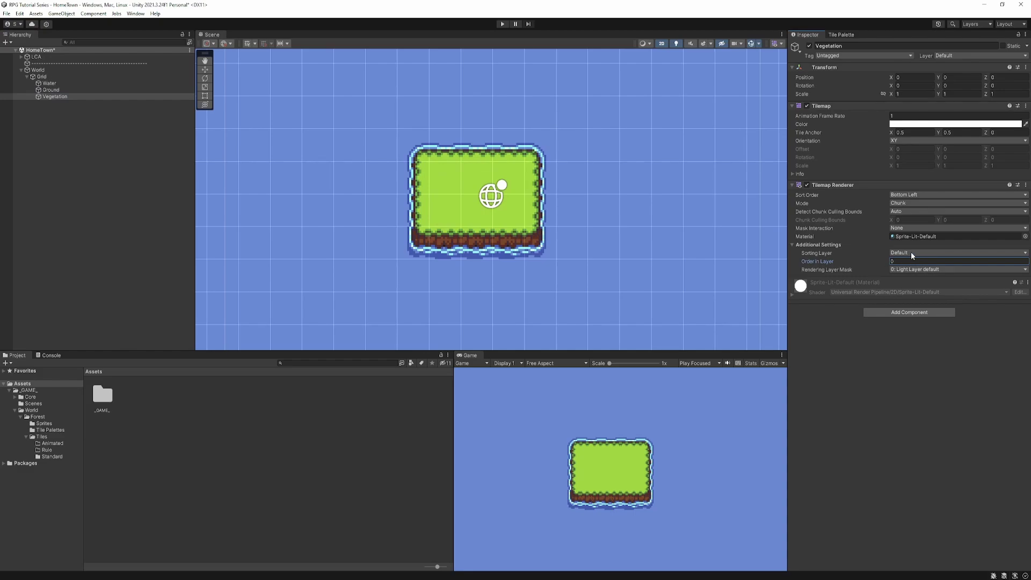
{"action": "left_click", "coordinate": [911, 253]}
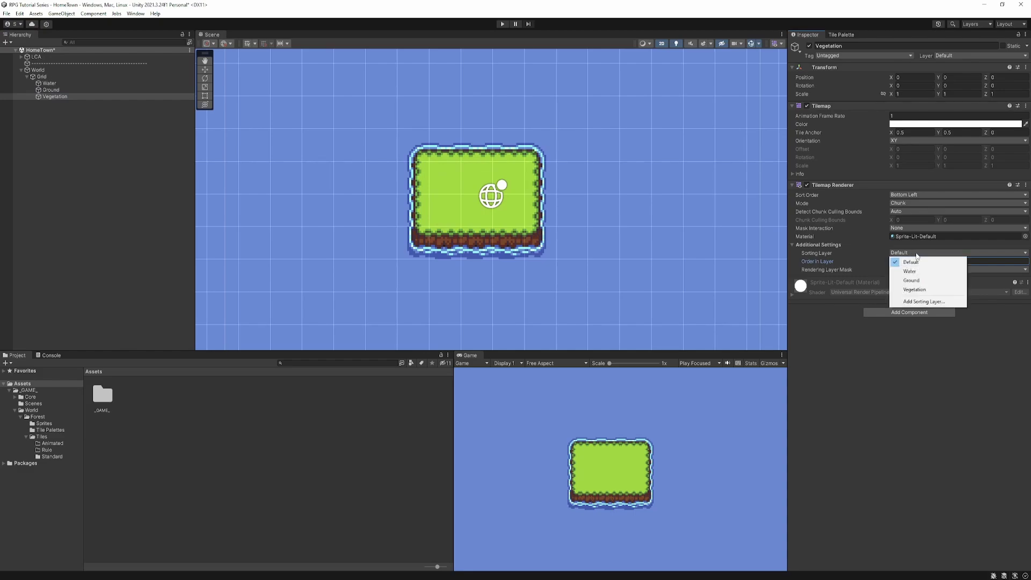
{"action": "left_click", "coordinate": [915, 289]}
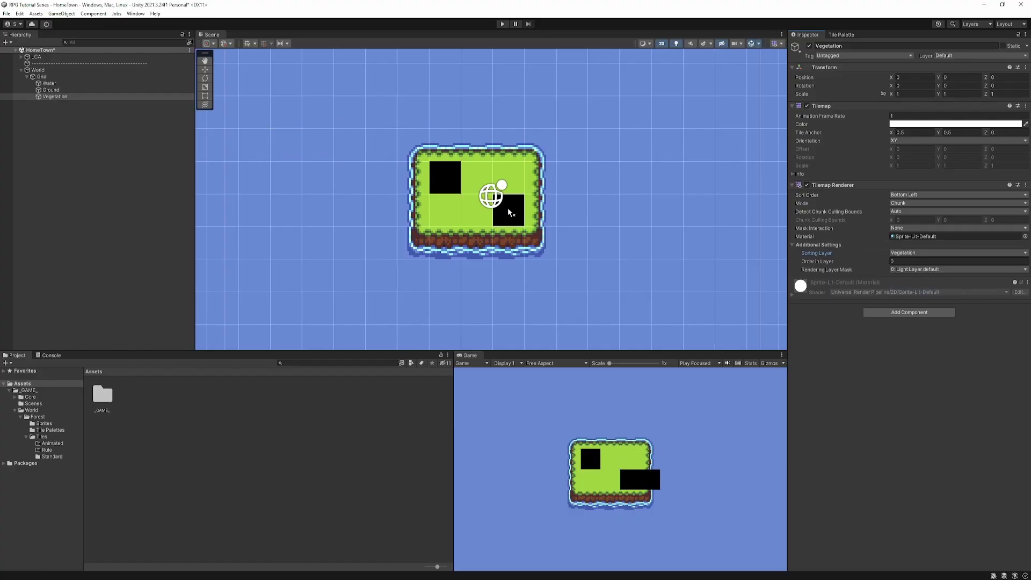
{"action": "left_click", "coordinate": [21, 57]}
{"action": "left_click", "coordinate": [53, 70]}
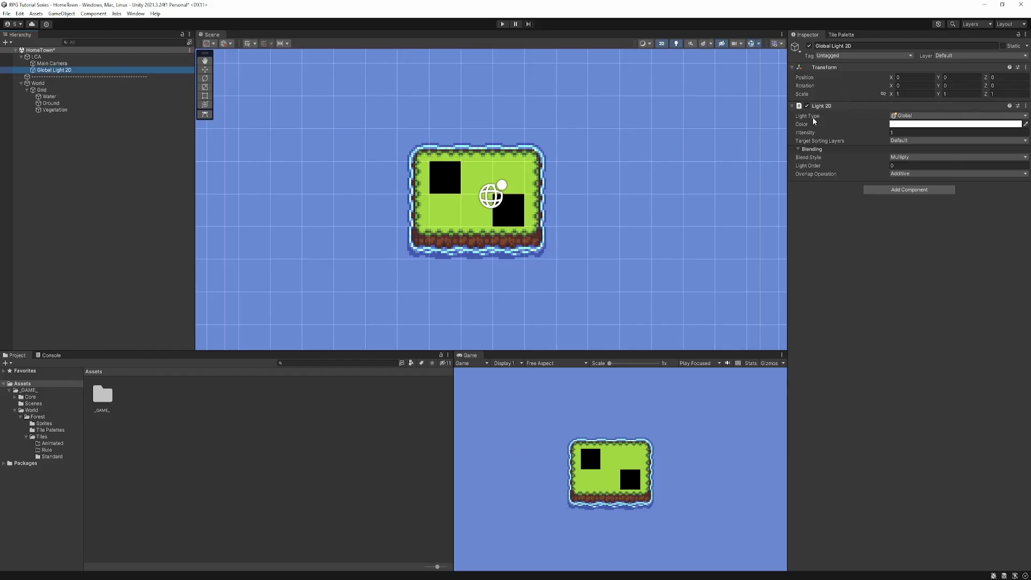
Set Global Light 2D's Target Sorting Layers to All.
{"action": "left_click", "coordinate": [910, 142]}
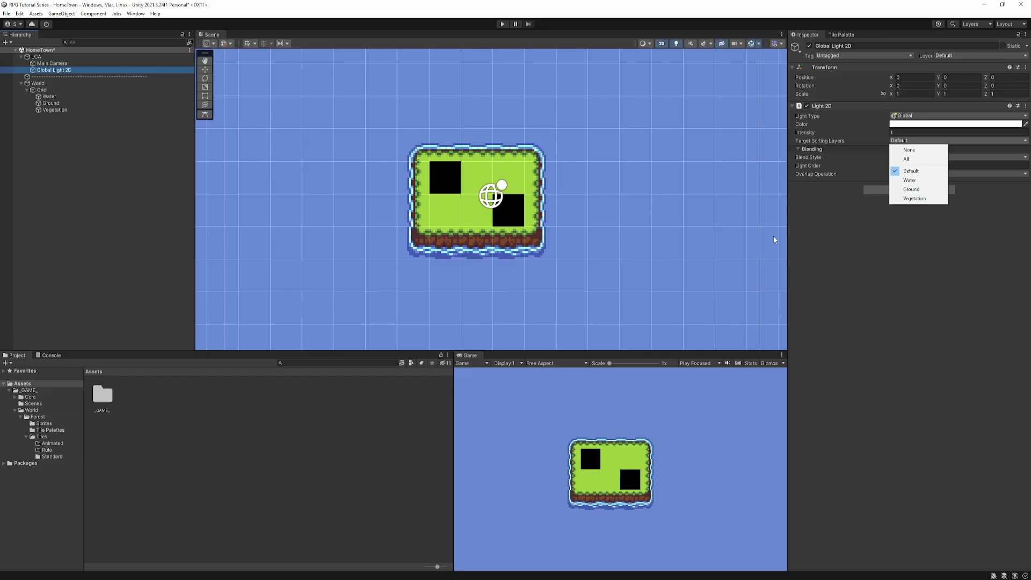
{"action": "left_click", "coordinate": [910, 159]}
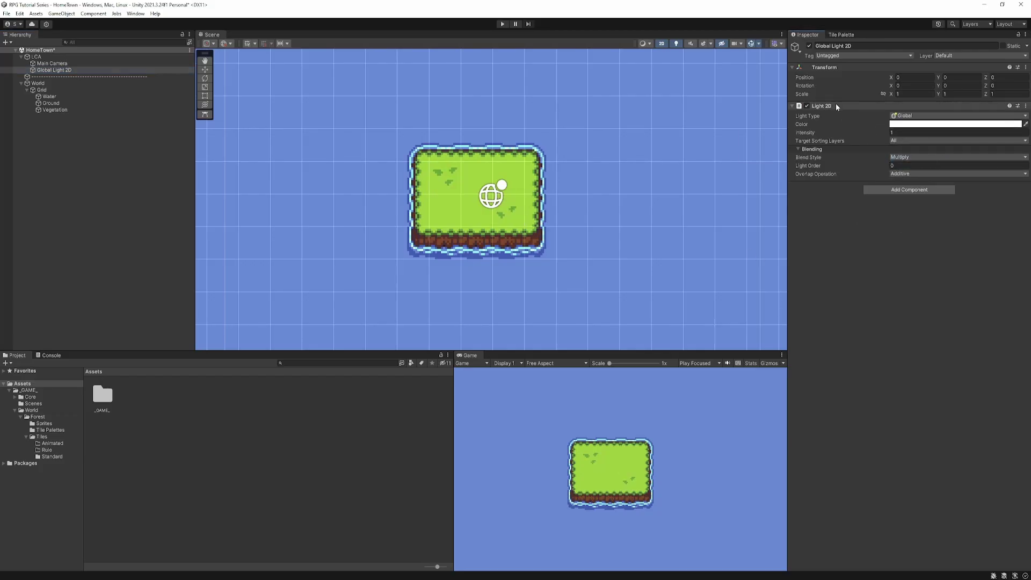
{"action": "left_click", "coordinate": [841, 34]}
{"action": "left_click", "coordinate": [807, 34]}
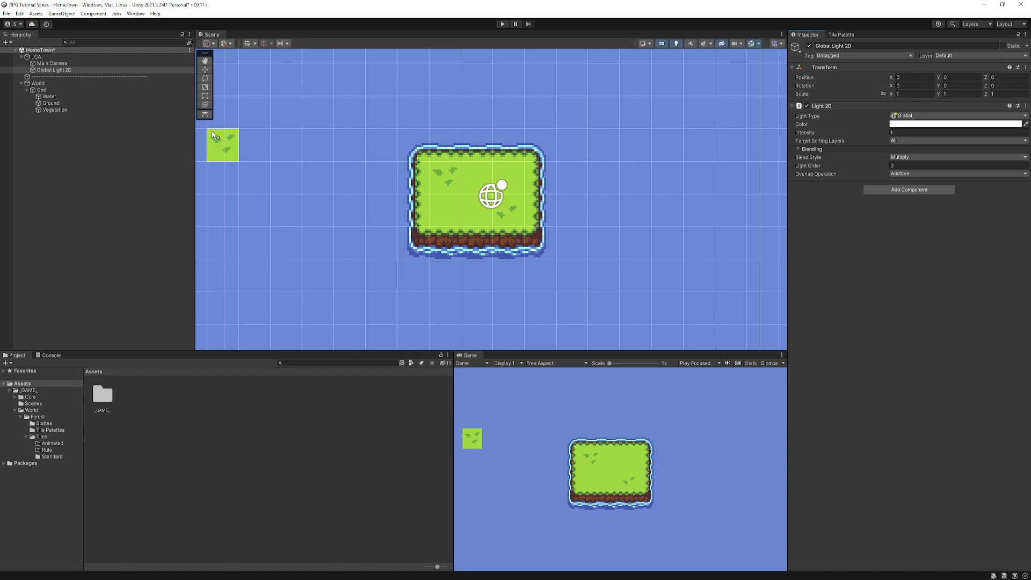
Put the Ground tilemap on the Ground sorting layer and Water on the Water layer.
{"action": "left_click", "coordinate": [47, 103]}
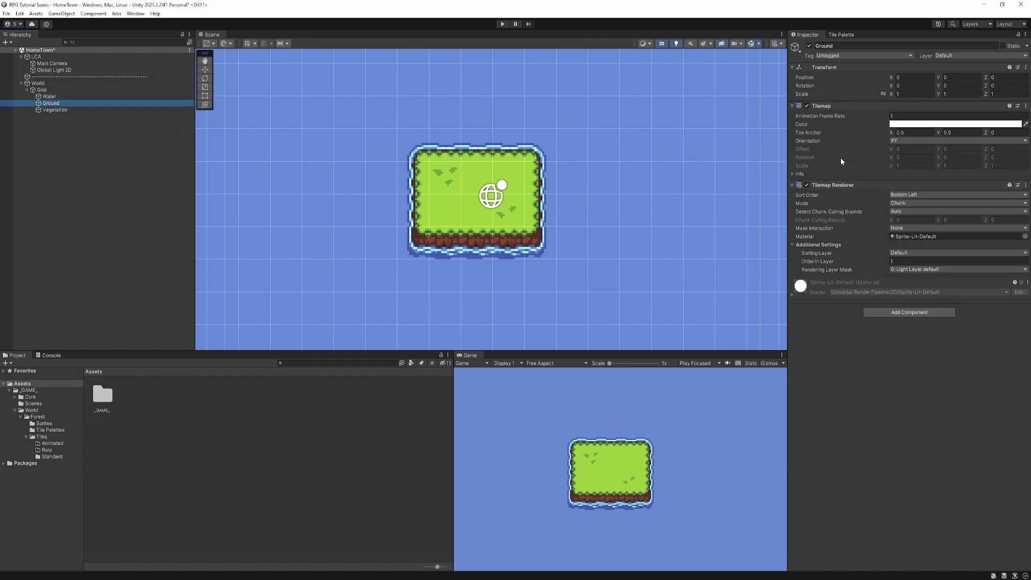
{"action": "left_click", "coordinate": [905, 261]}
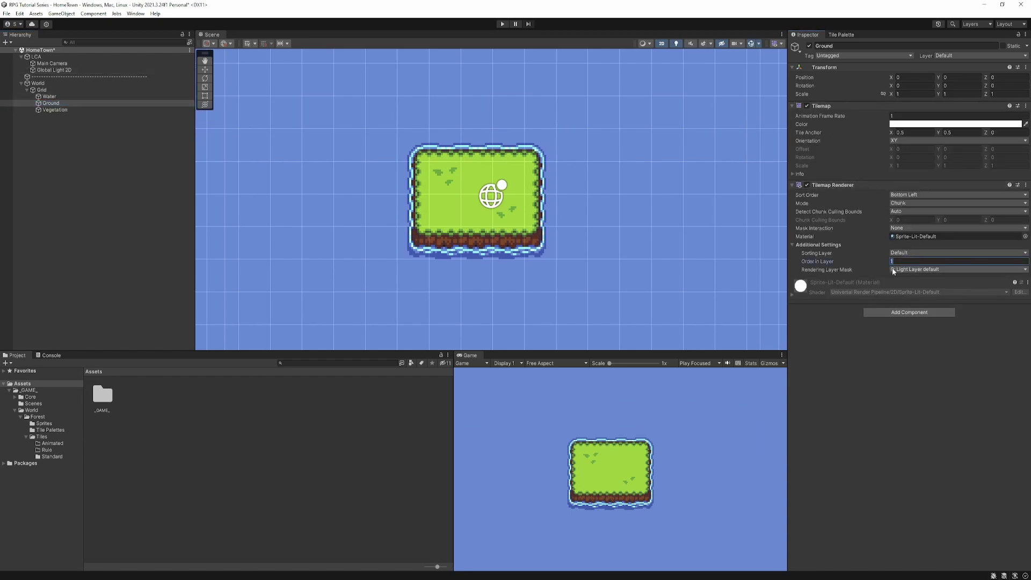
{"action": "left_click", "coordinate": [913, 252]}
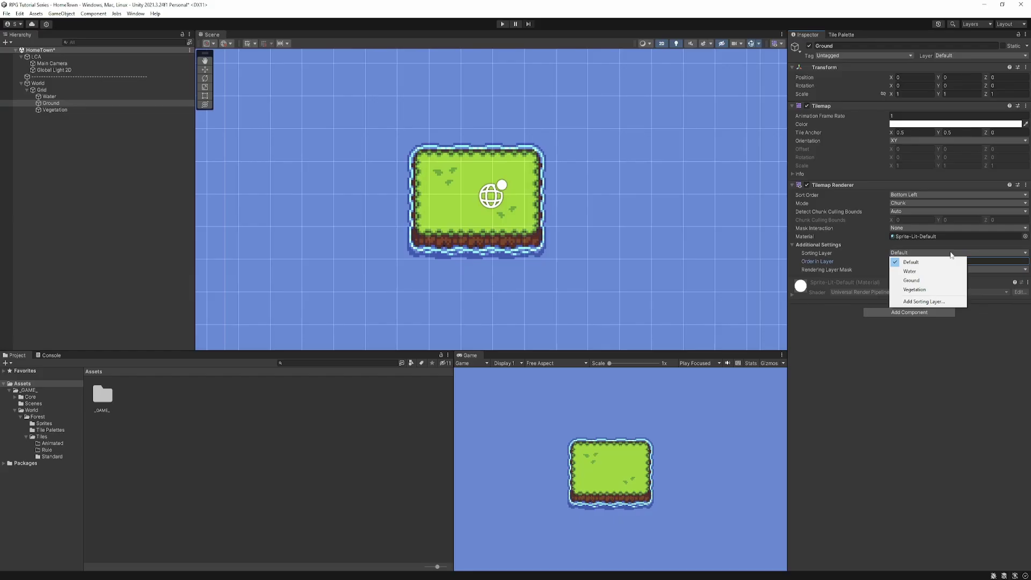
{"action": "left_click", "coordinate": [913, 280]}
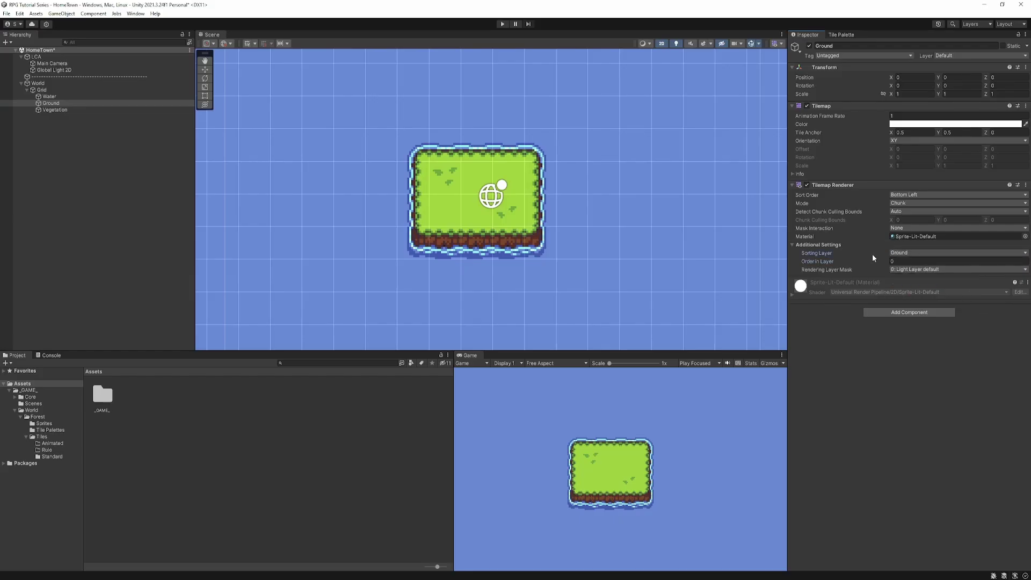
{"action": "left_click", "coordinate": [59, 96]}
{"action": "left_click", "coordinate": [913, 252]}
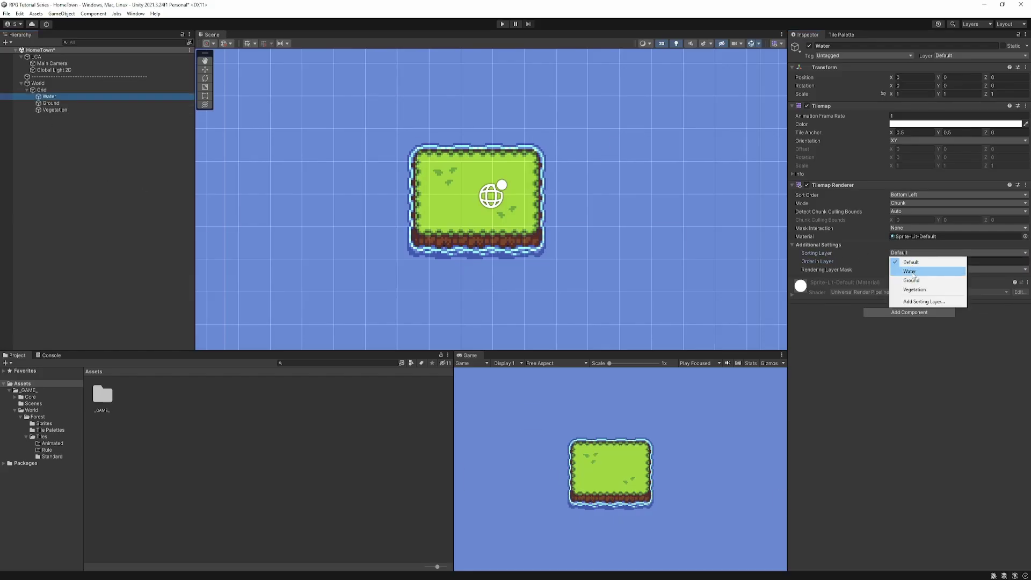
{"action": "left_click", "coordinate": [914, 268]}
Return to the Tile Palette with Ground as the active tilemap.
{"action": "left_click", "coordinate": [840, 34]}
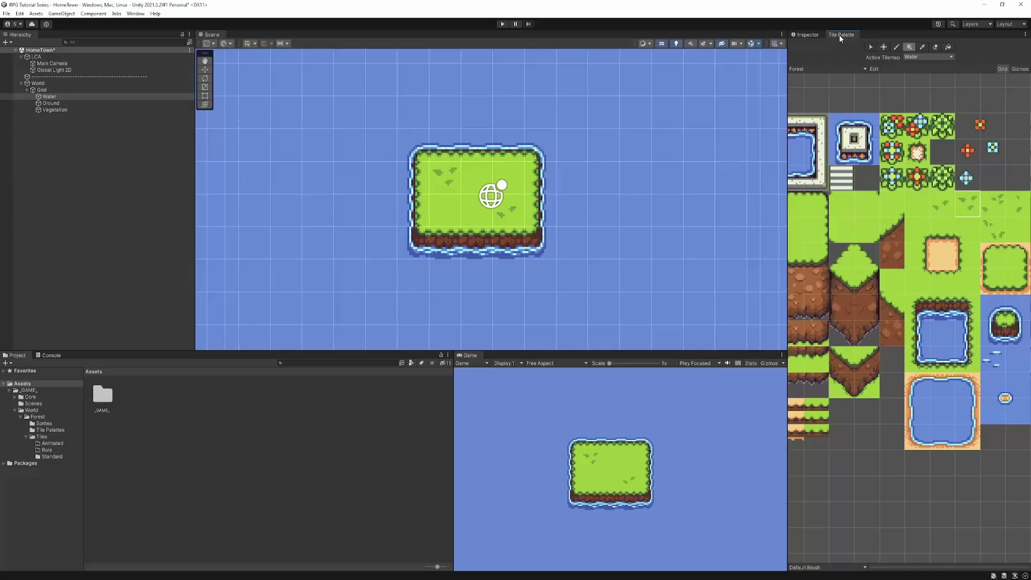
{"action": "left_click", "coordinate": [929, 57]}
{"action": "left_click", "coordinate": [928, 72]}
Turn on Tilemap focus mode and cycle the Active Tilemap through Vegetation, Ground and Water.
{"action": "left_click", "coordinate": [781, 44]}
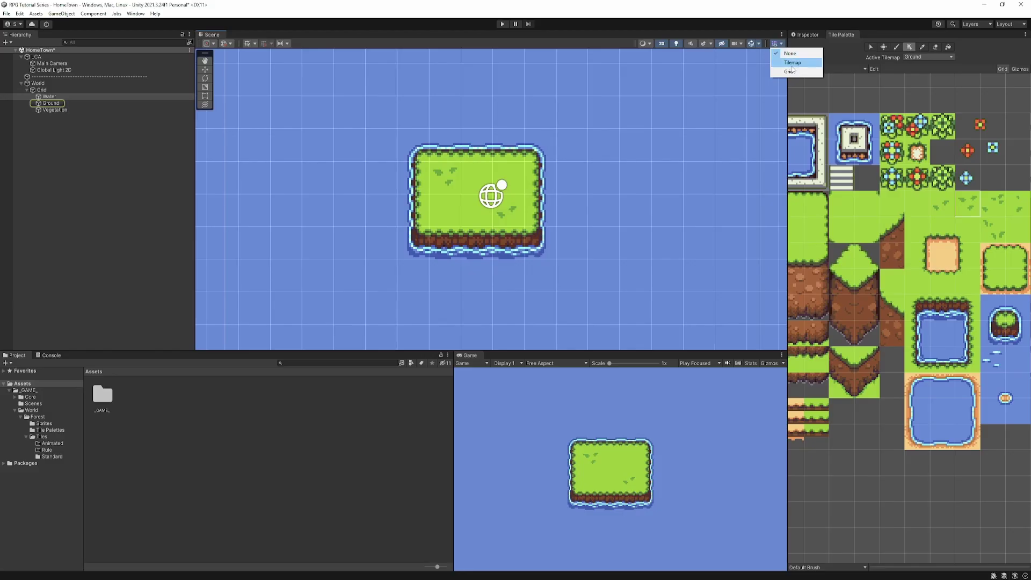
{"action": "left_click", "coordinate": [793, 62]}
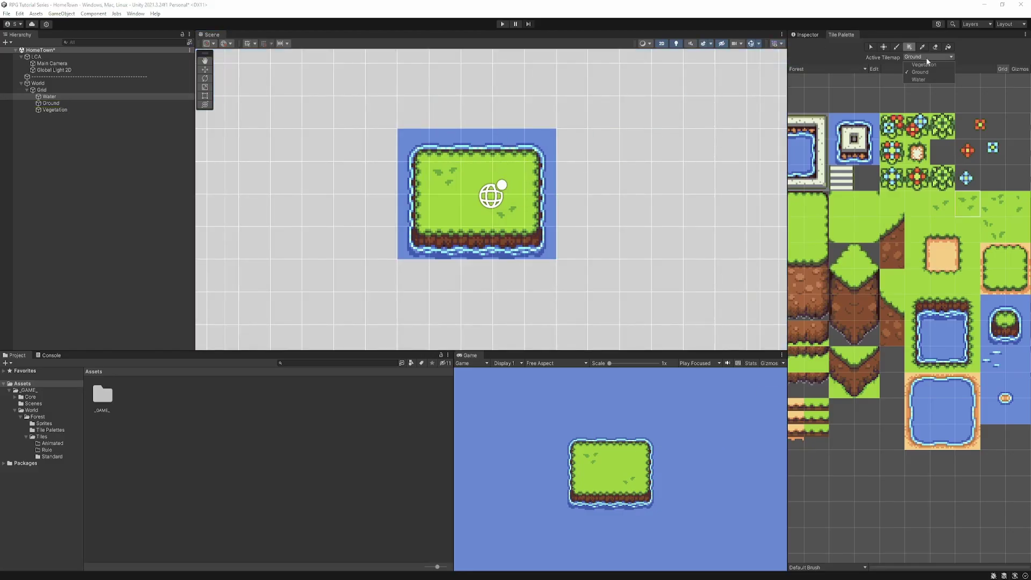
{"action": "left_click", "coordinate": [928, 57]}
{"action": "left_click", "coordinate": [919, 65]}
{"action": "left_click", "coordinate": [927, 56]}
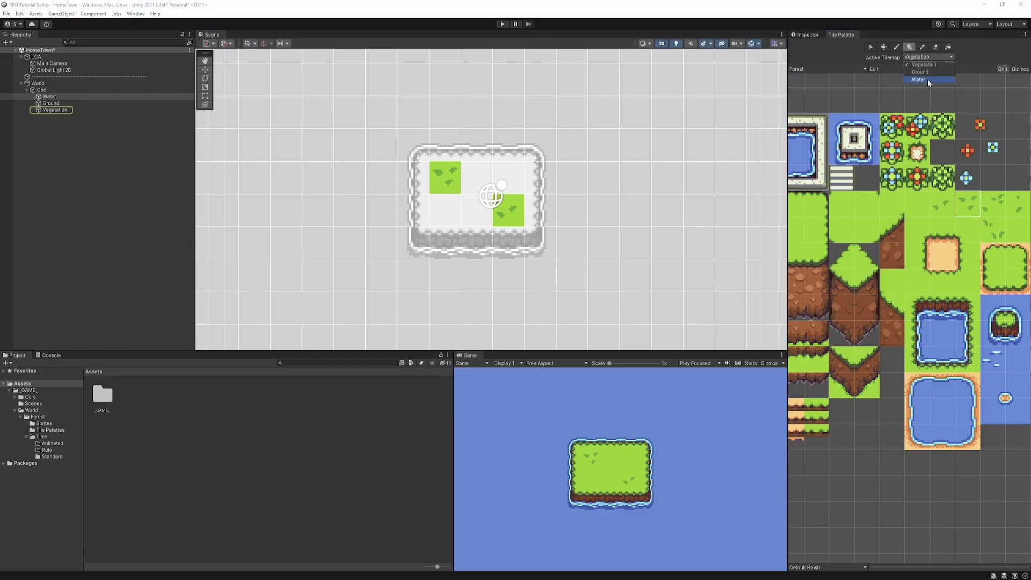
{"action": "left_click", "coordinate": [925, 71]}
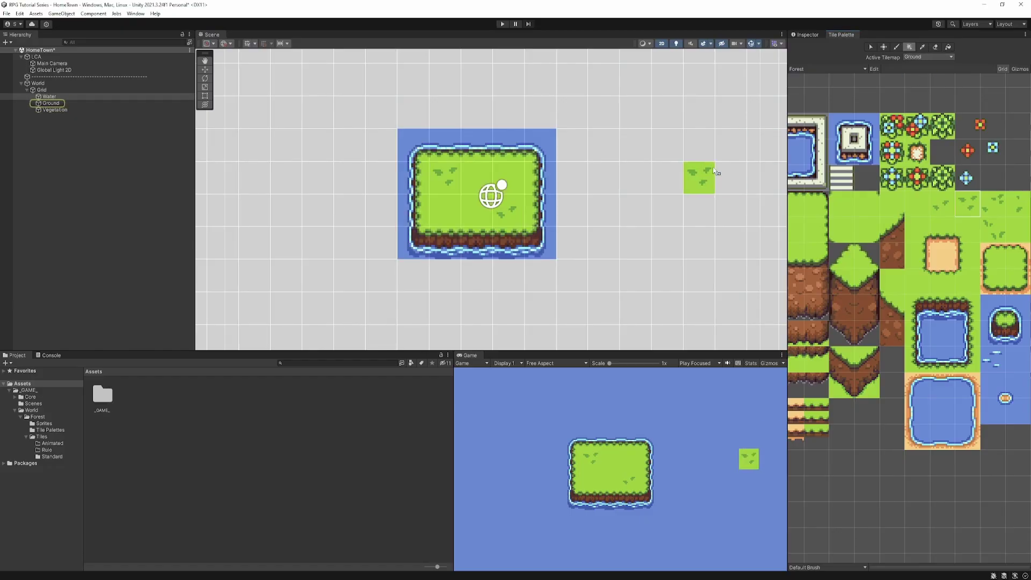
{"action": "left_click", "coordinate": [928, 57]}
{"action": "left_click", "coordinate": [929, 78]}
{"action": "scroll", "coordinate": [441, 196], "scroll_direction": "down", "scroll_amount": 8}
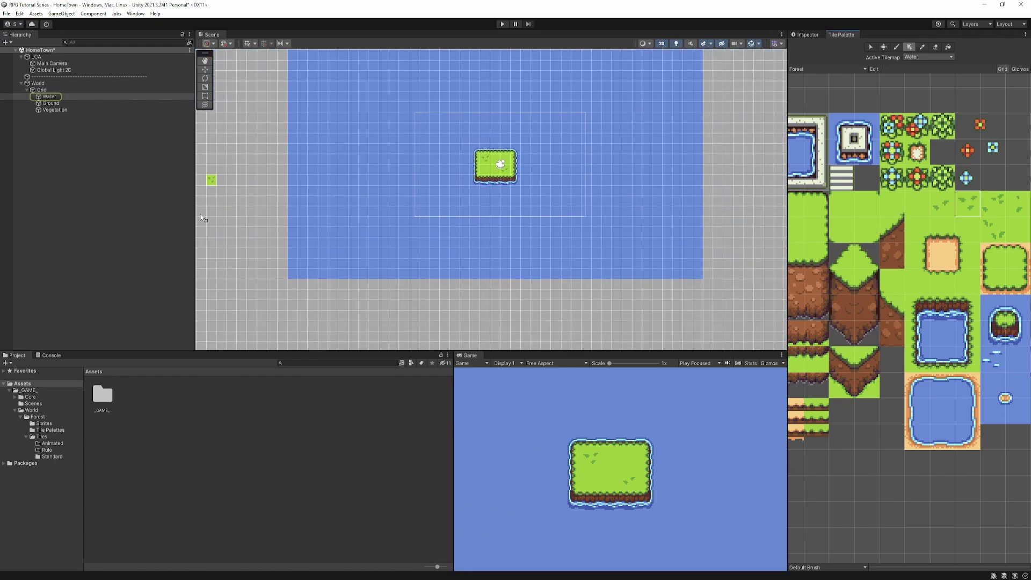
{"action": "scroll", "coordinate": [532, 164], "scroll_direction": "up", "scroll_amount": 8}
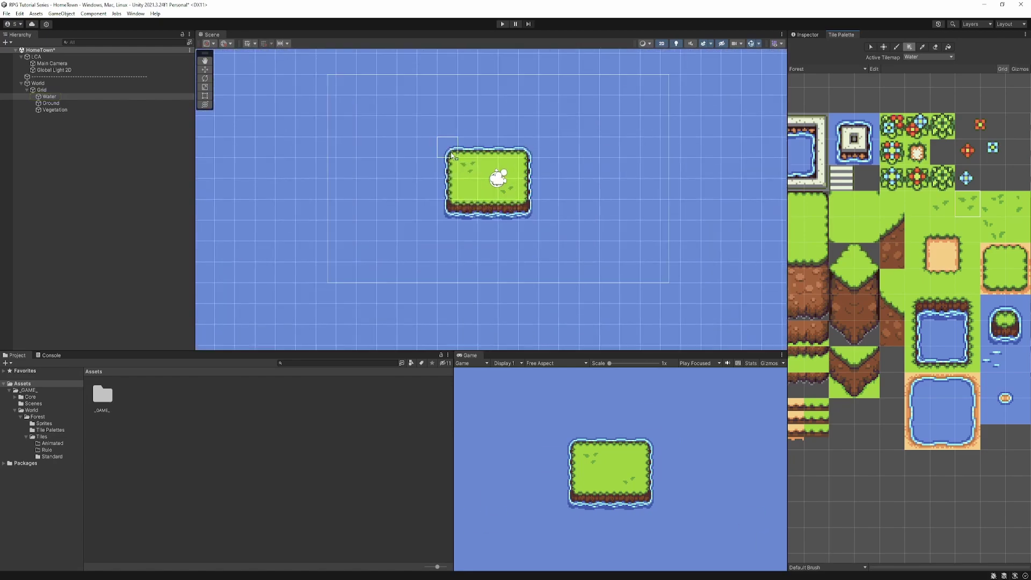
On the Vegetation tilemap, paint a red flower and a bush on the island, undoing the extra bush.
{"action": "left_click", "coordinate": [928, 57]}
{"action": "left_click", "coordinate": [928, 98]}
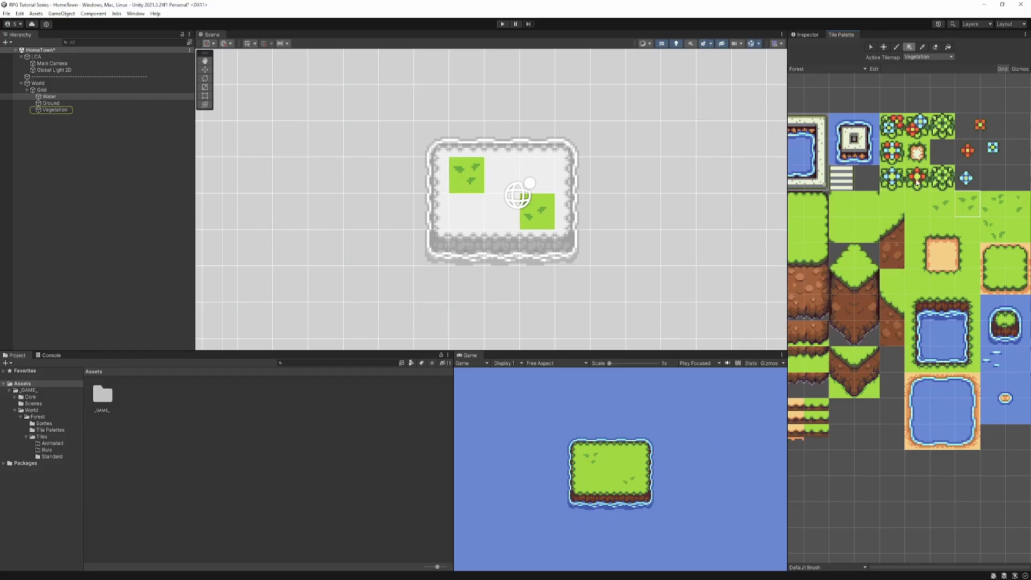
{"action": "left_click", "coordinate": [943, 204]}
{"action": "left_click", "coordinate": [917, 185]}
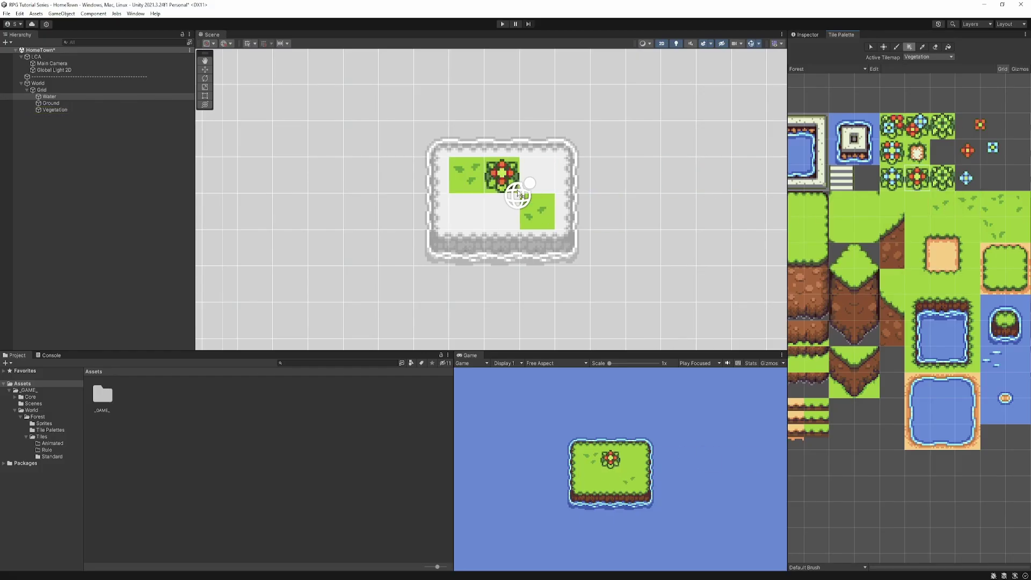
{"action": "left_click", "coordinate": [537, 174]}
{"action": "left_click", "coordinate": [502, 212]}
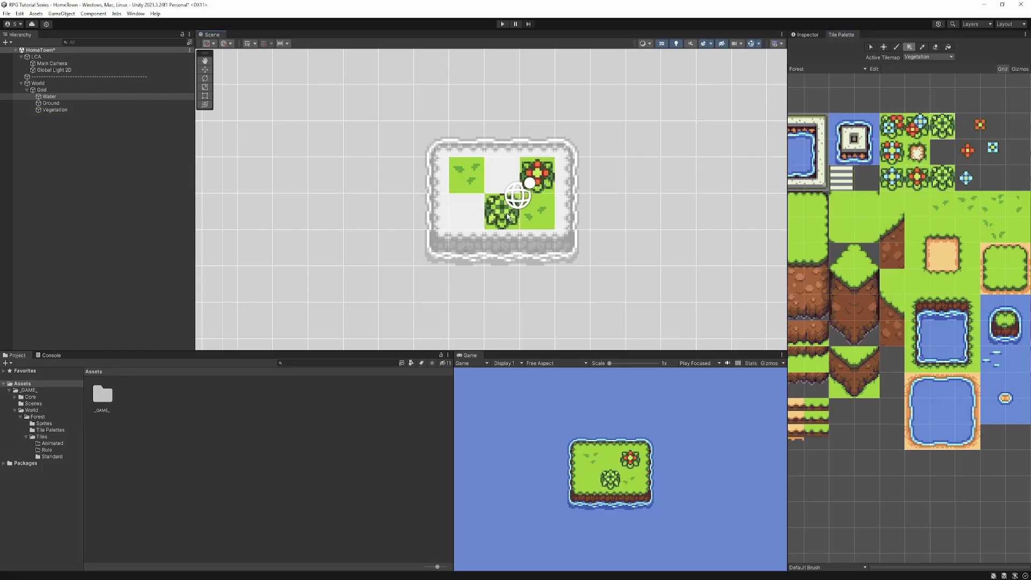
{"action": "left_click", "coordinate": [572, 175]}
{"action": "key", "text": "ctrl+z"}
Switch to the Ground tilemap, paint a bush block right of the island, then undo it.
{"action": "left_click", "coordinate": [777, 42]}
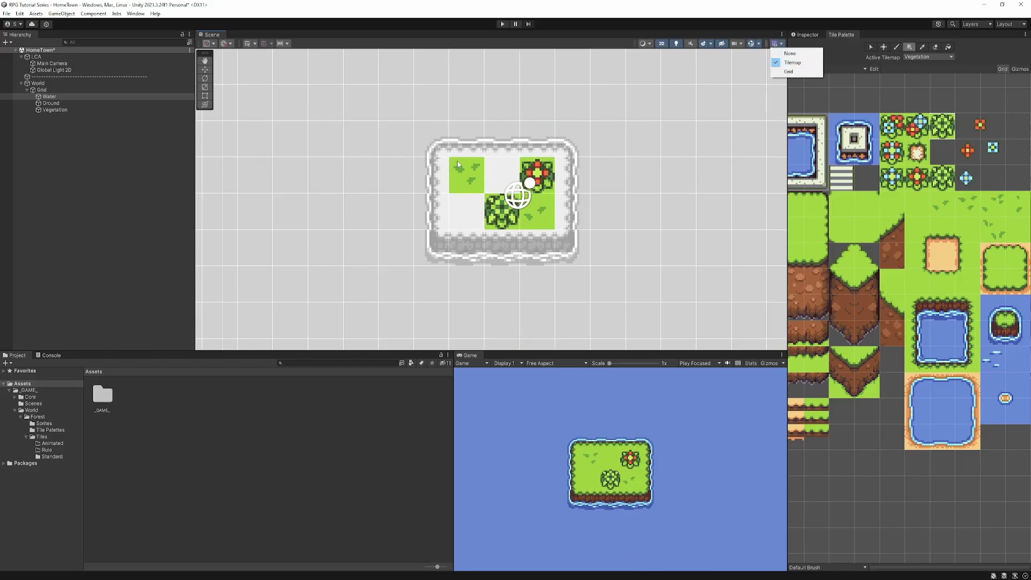
{"action": "left_click", "coordinate": [928, 57]}
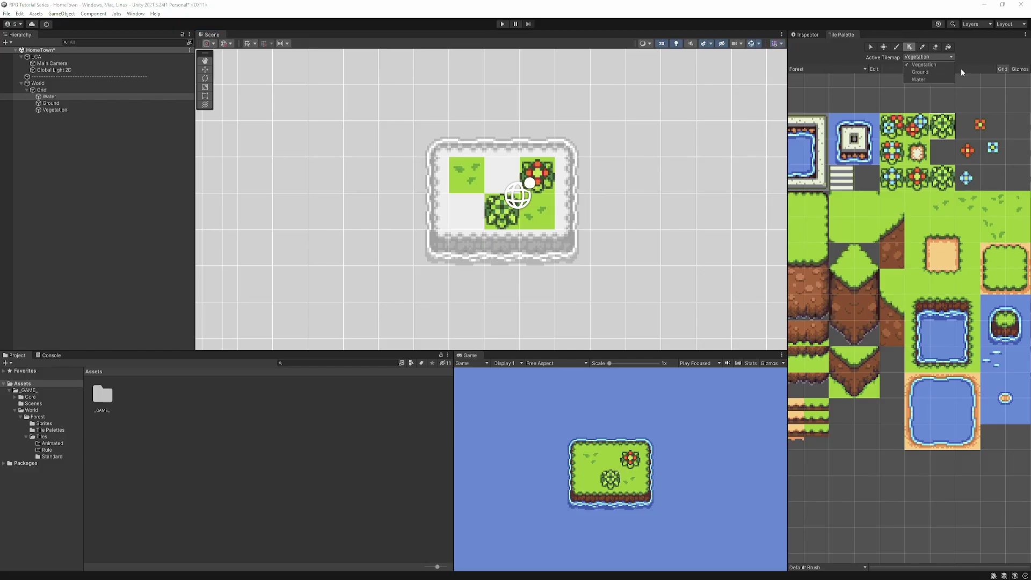
{"action": "left_click", "coordinate": [924, 74]}
{"action": "mouse_move", "coordinate": [676, 183]}
{"action": "left_mouse_down"}
{"action": "mouse_move", "coordinate": [639, 197]}
{"action": "mouse_move", "coordinate": [688, 219]}
{"action": "mouse_move", "coordinate": [642, 175]}
{"action": "left_mouse_up"}
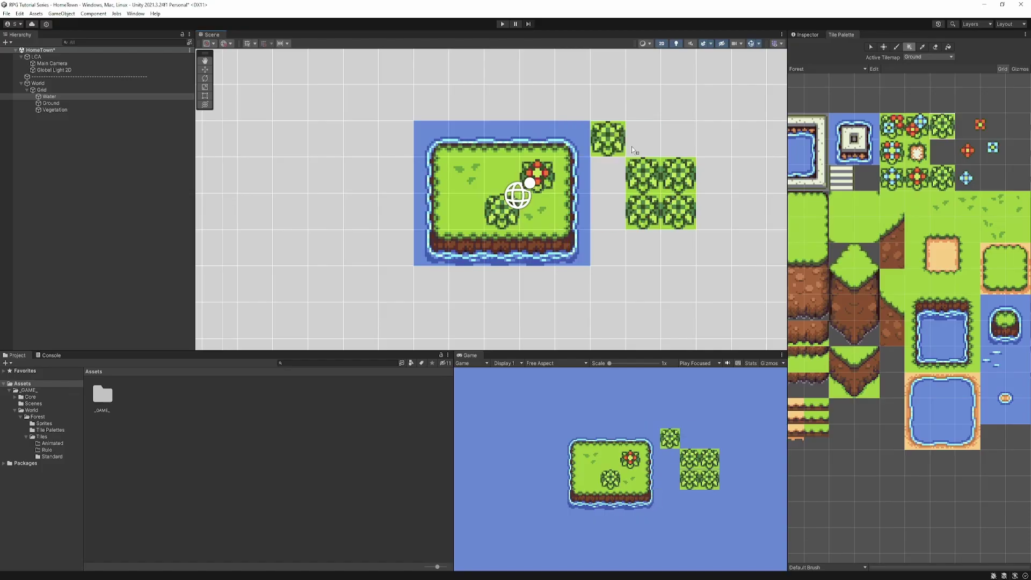
{"action": "key", "text": "ctrl+z"}
{"action": "key", "text": "ctrl+z"}
{"action": "key", "text": "ctrl+z"}
{"action": "key", "text": "ctrl+z"}
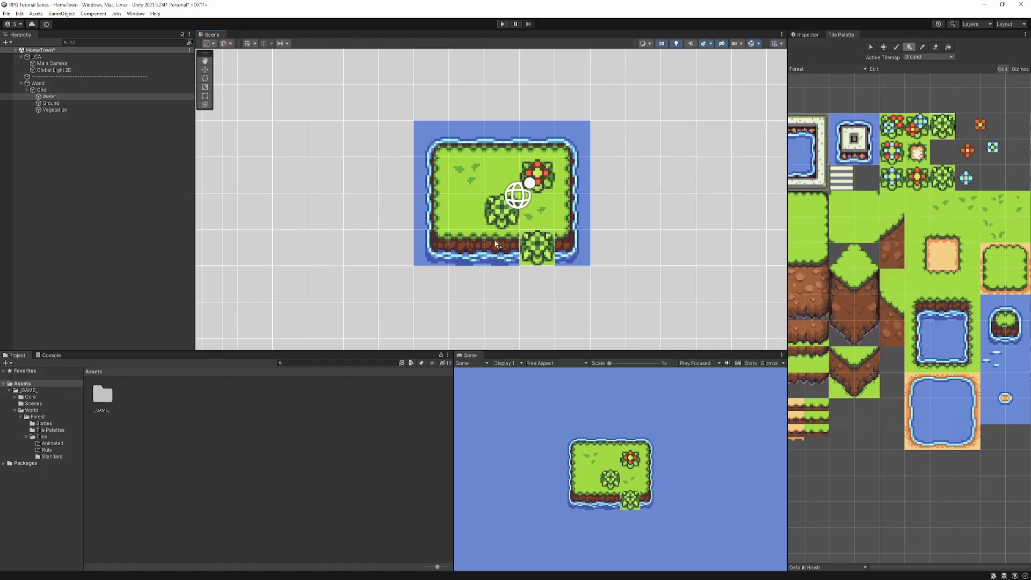
{"action": "scroll", "coordinate": [526, 188], "scroll_direction": "down", "scroll_amount": 5}
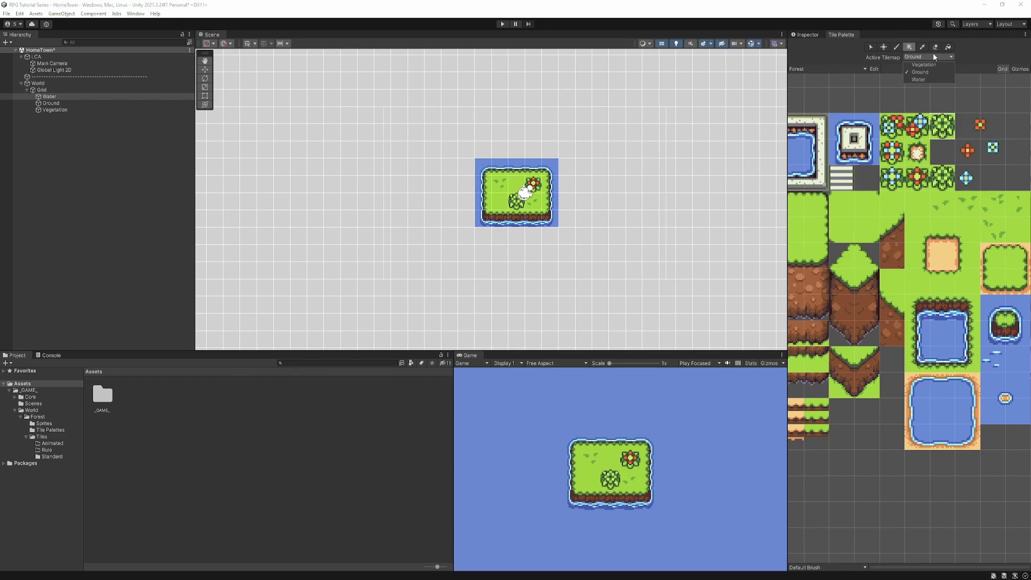
Set Tilemap focus back to None, save the HomeTown scene with Ctrl+S and enter Play mode.
{"action": "left_click", "coordinate": [806, 34]}
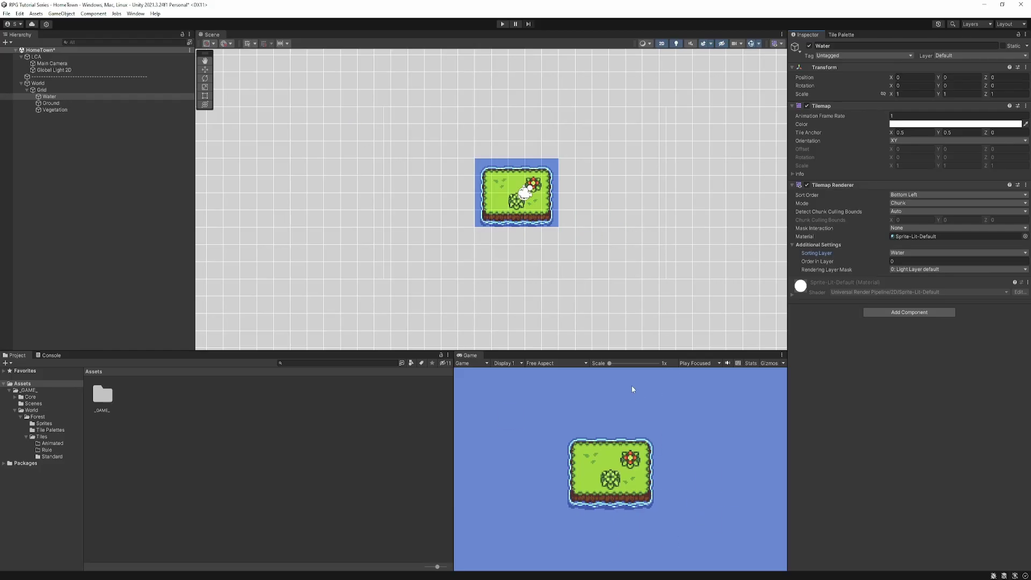
{"action": "left_click", "coordinate": [777, 43]}
{"action": "left_click", "coordinate": [795, 60]}
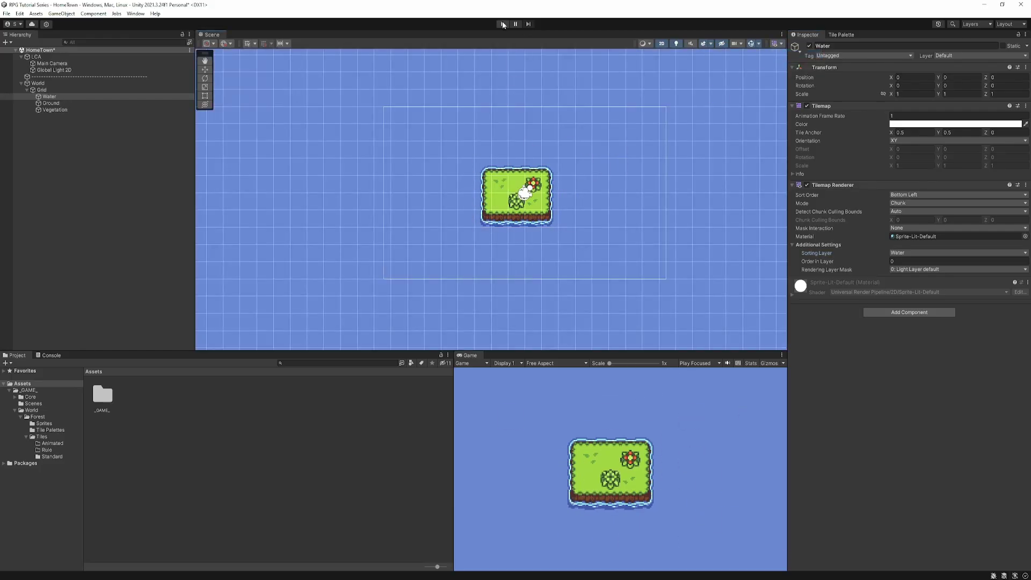
{"action": "key", "text": "ctrl+s"}
{"action": "left_click", "coordinate": [503, 24]}
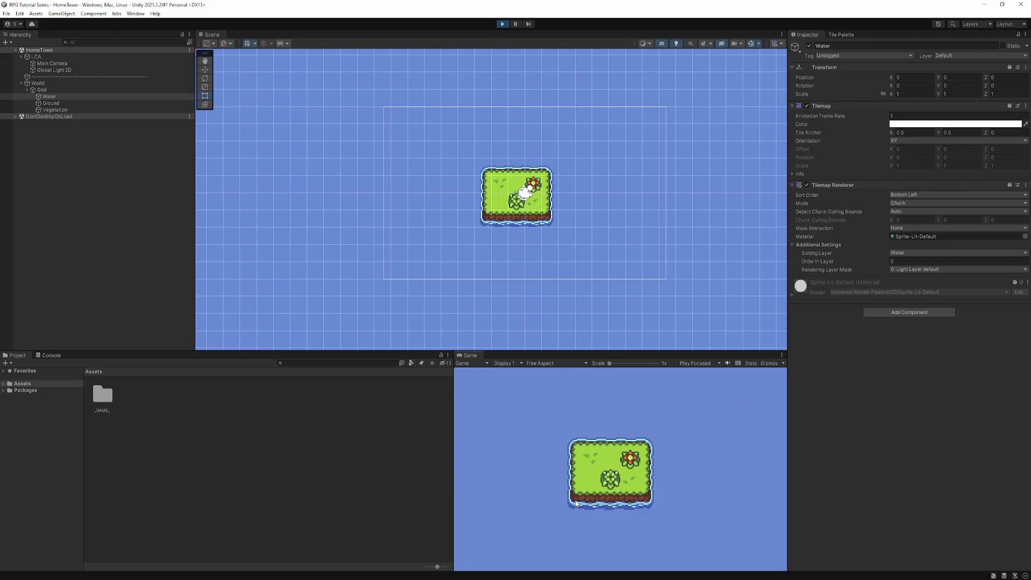
{"action": "left_click", "coordinate": [503, 23]}
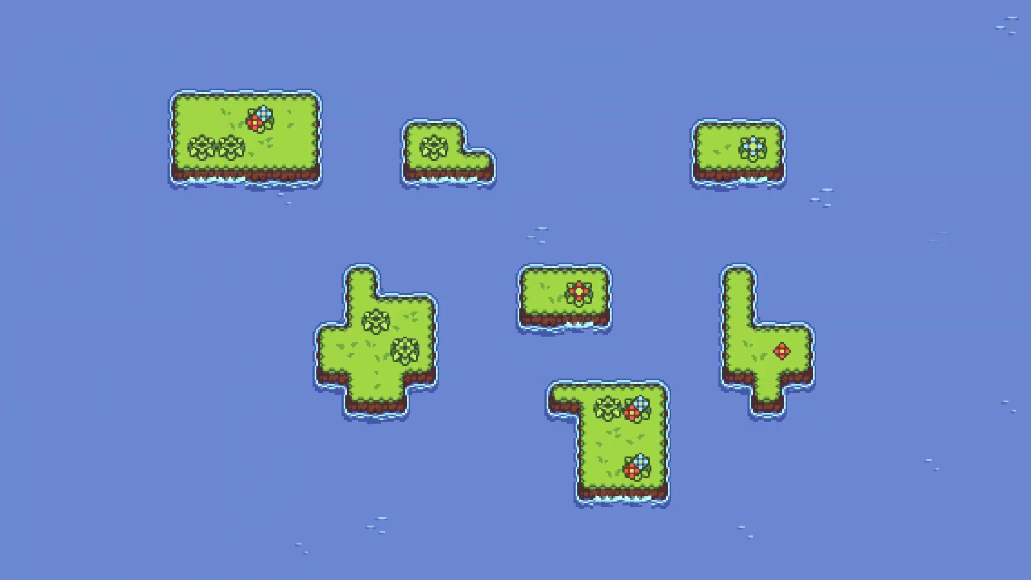